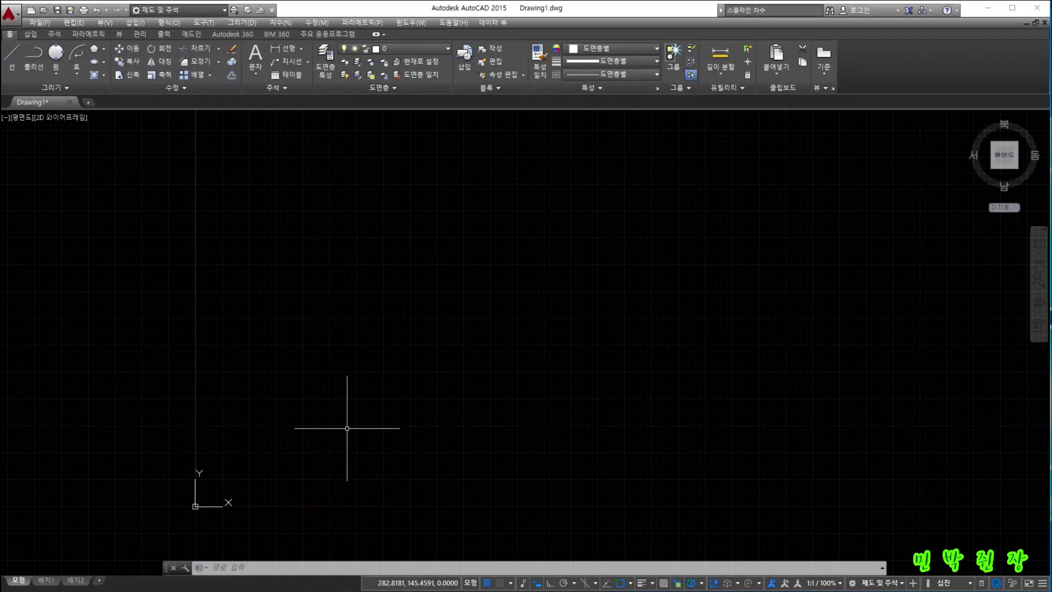
{"action": "type", "text": "rectang"}
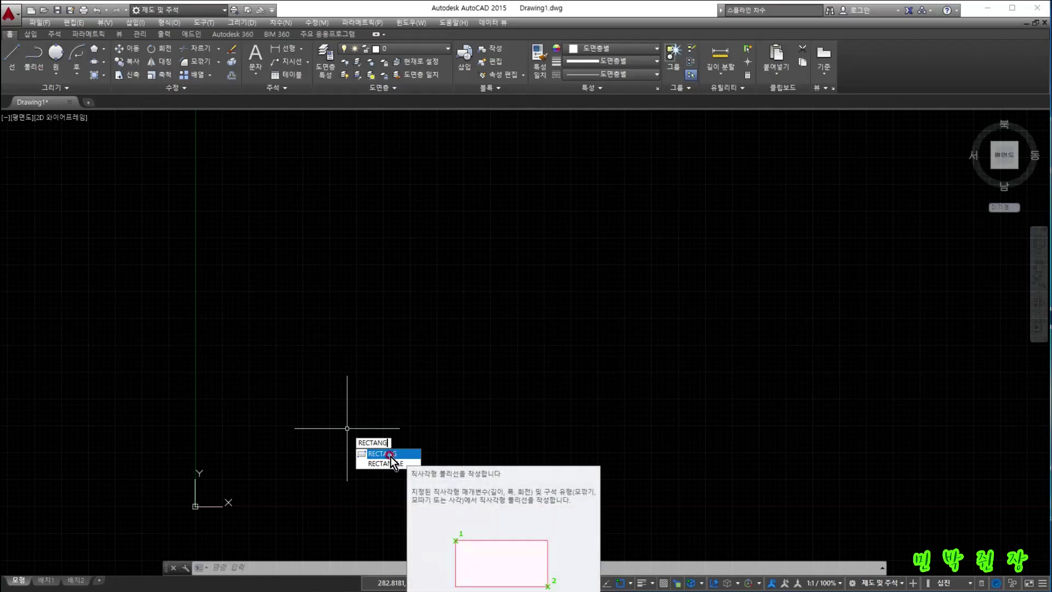
{"action": "key", "text": "BackSpace"}
{"action": "key", "text": "BackSpace"}
{"action": "key", "text": "BackSpace"}
{"action": "key", "text": "BackSpace"}
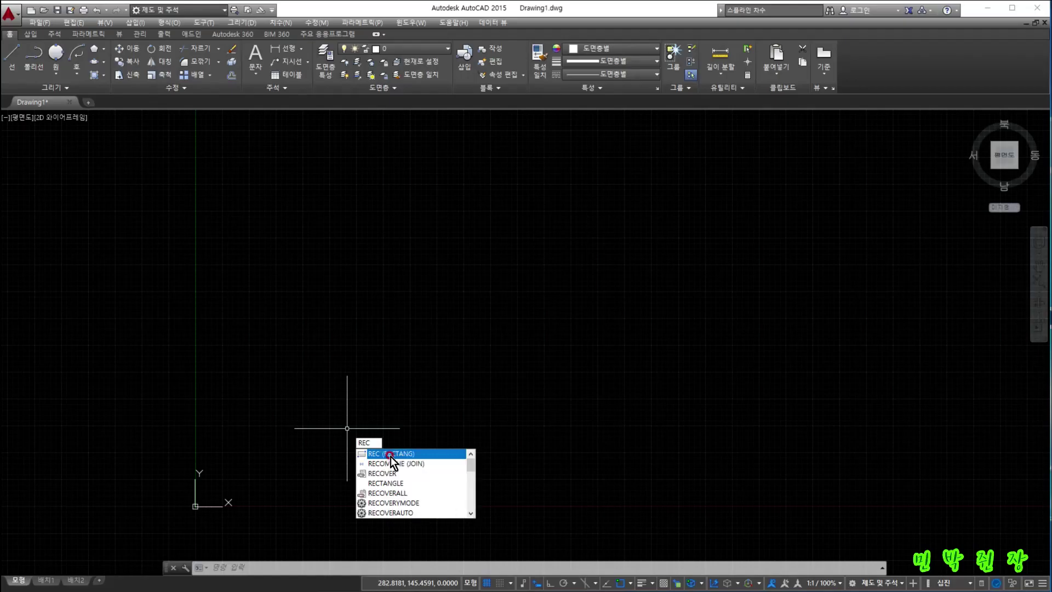
{"action": "left_click", "coordinate": [390, 454]}
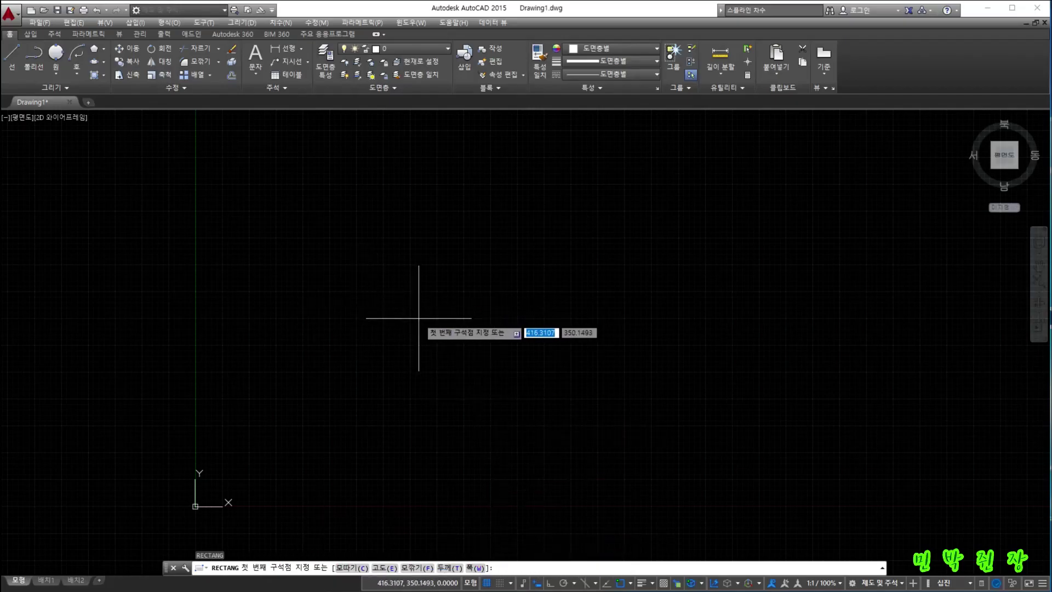
{"action": "key", "text": "Escape"}
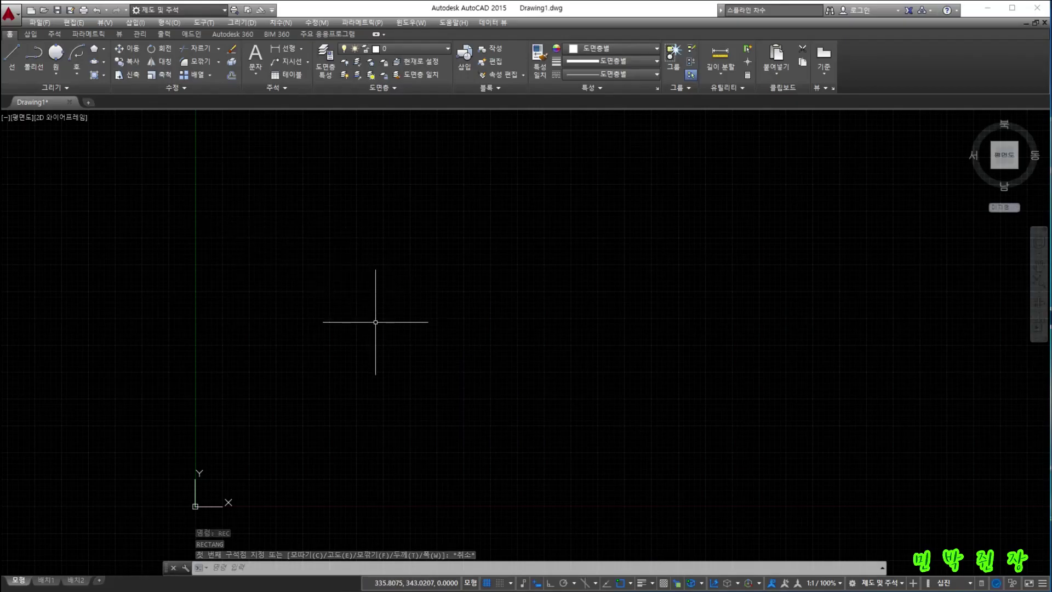
{"action": "type", "text": "poligon"}
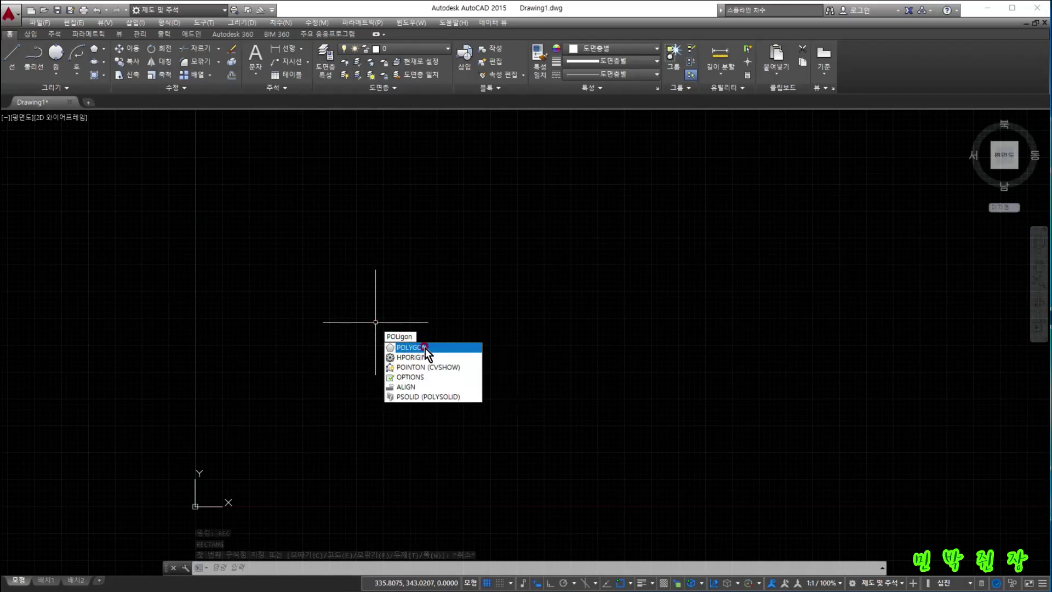
{"action": "key", "text": "BackSpace"}
{"action": "key", "text": "BackSpace"}
{"action": "key", "text": "BackSpace"}
{"action": "key", "text": "BackSpace"}
{"action": "type", "text": "YGON"}
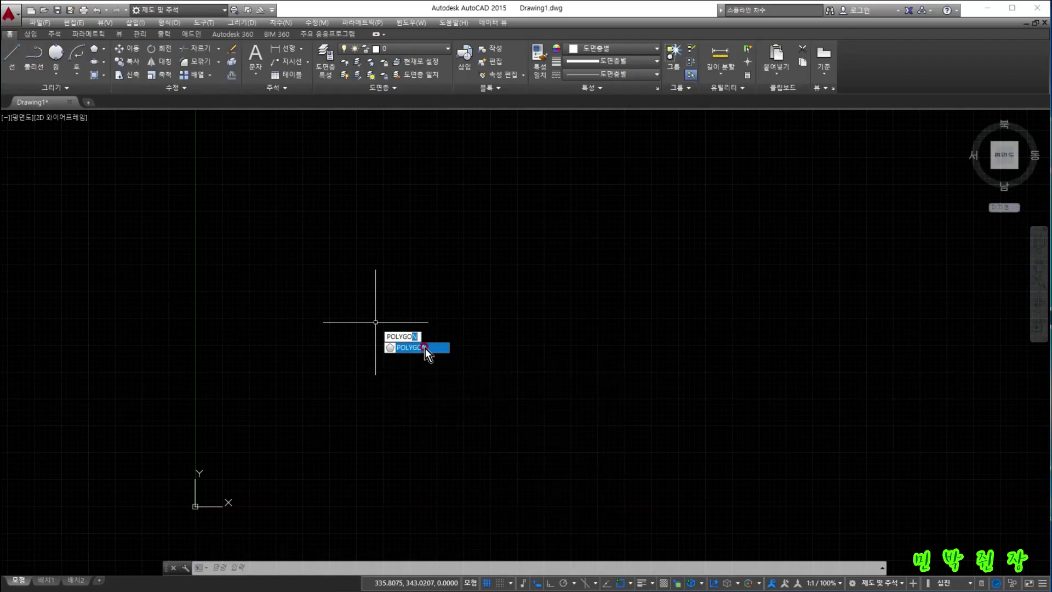
{"action": "key", "text": "BackSpace"}
{"action": "key", "text": "BackSpace"}
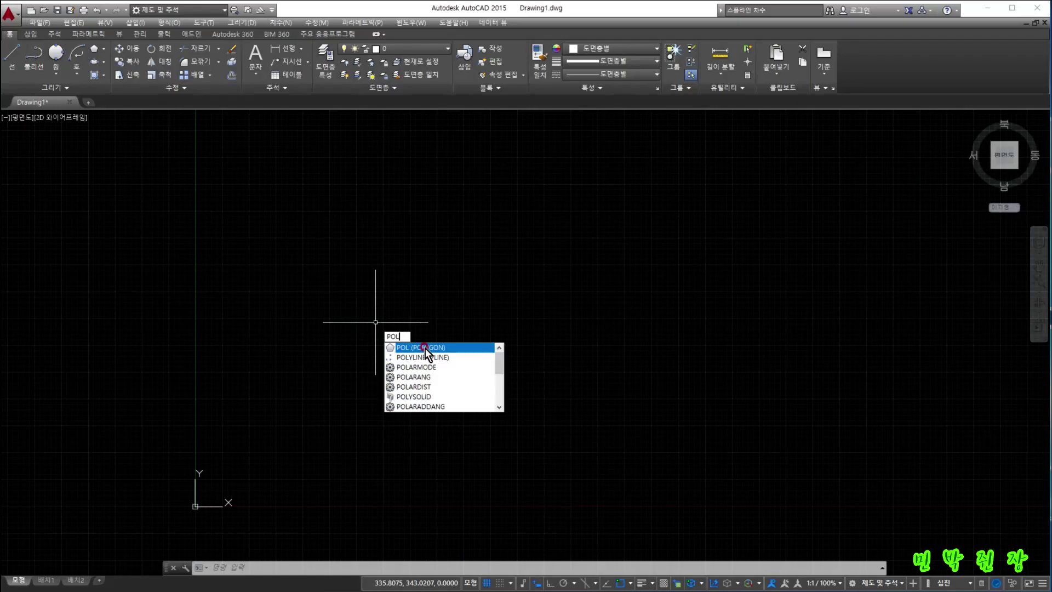
{"action": "left_click", "coordinate": [426, 348]}
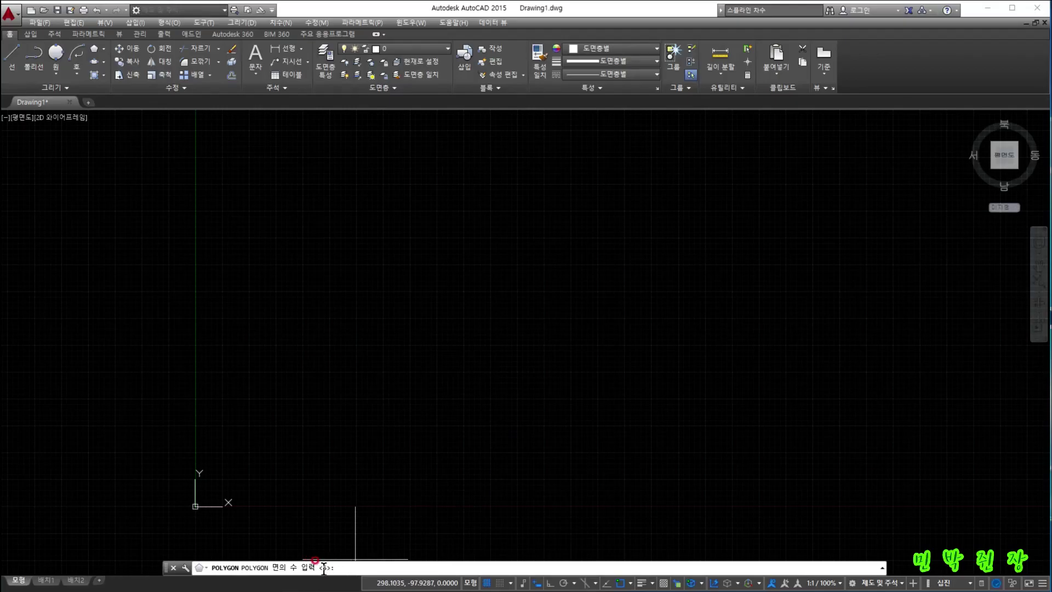
{"action": "key", "text": "Escape"}
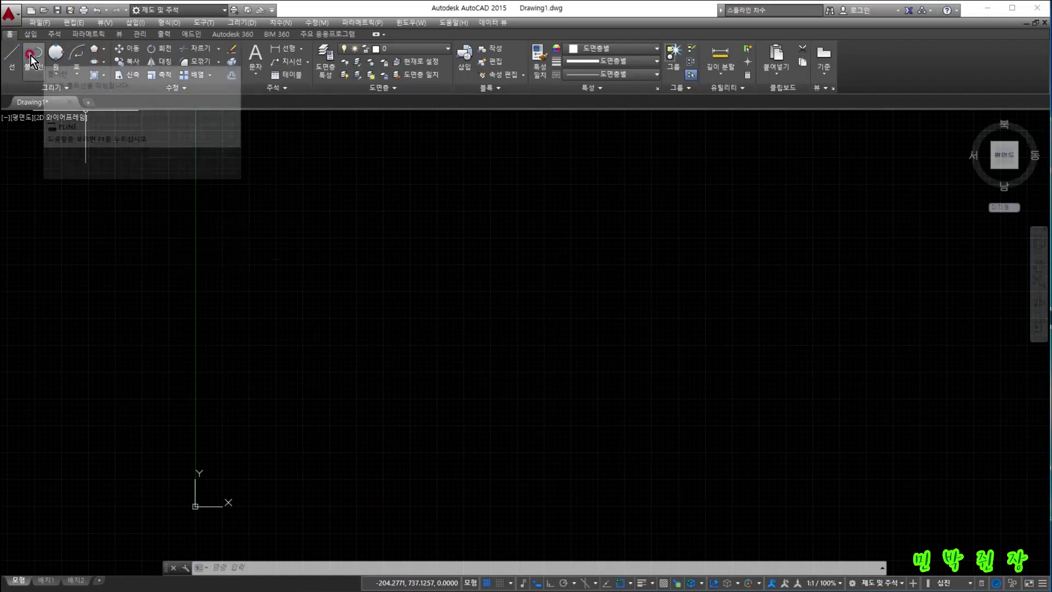
{"action": "left_click", "coordinate": [104, 51]}
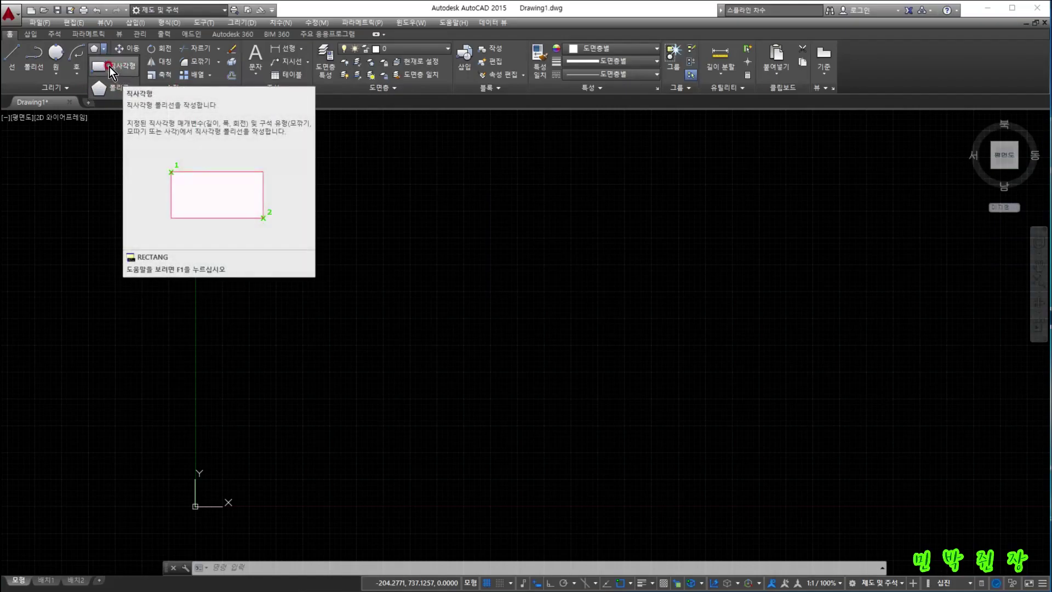
{"action": "left_click", "coordinate": [110, 67]}
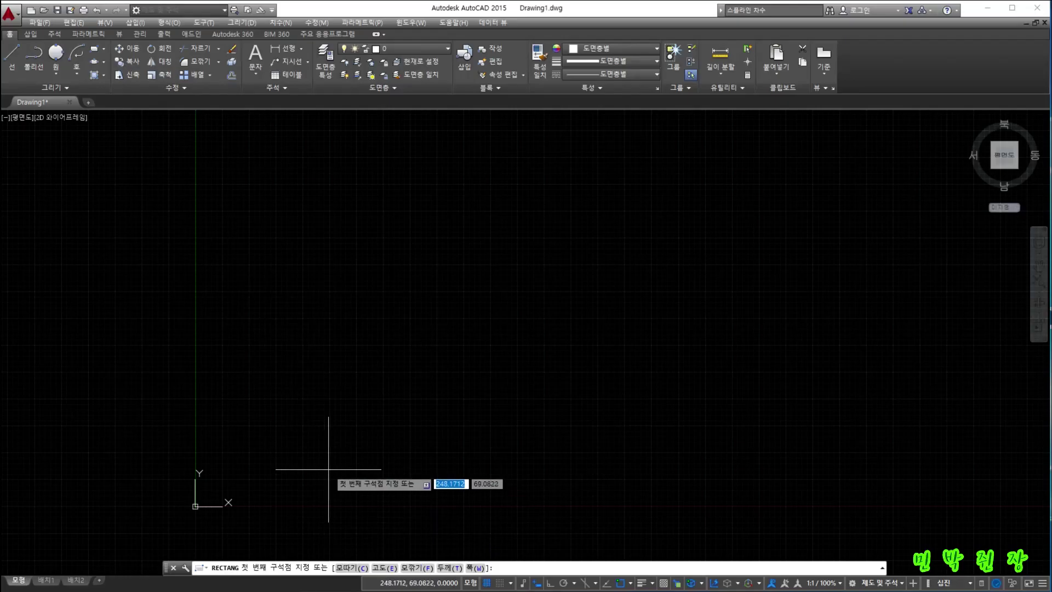
{"action": "key", "text": "Escape"}
{"action": "type", "text": "re"}
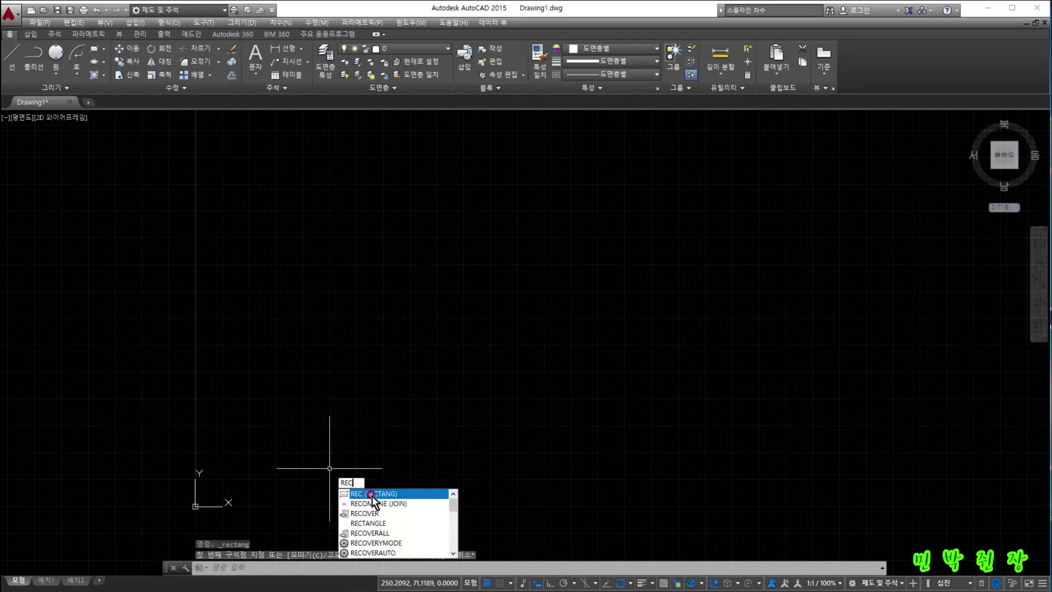
{"action": "key", "text": "Escape"}
{"action": "left_click", "coordinate": [104, 51]}
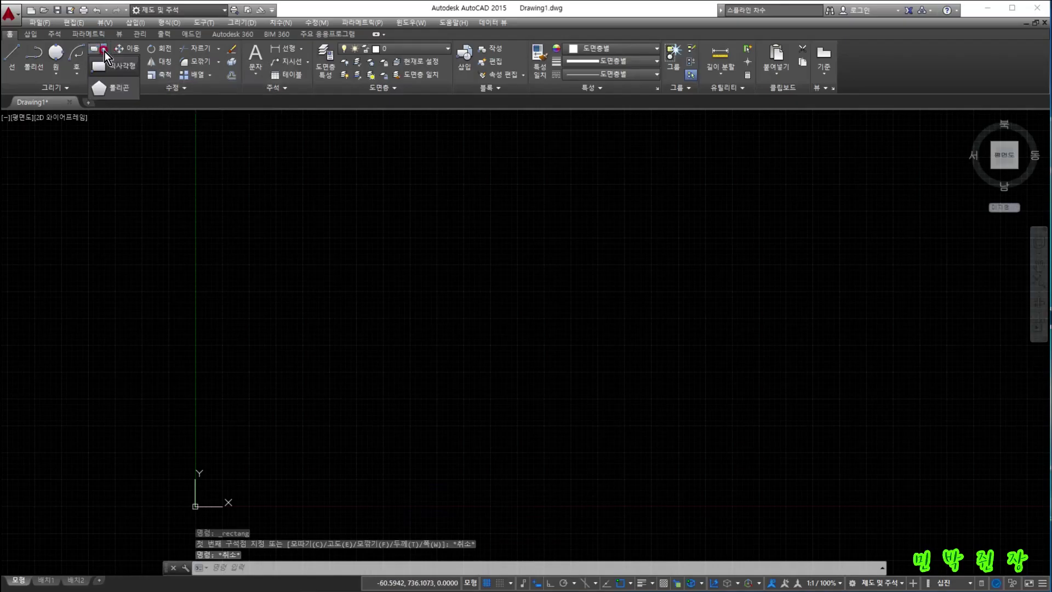
{"action": "left_click", "coordinate": [111, 89]}
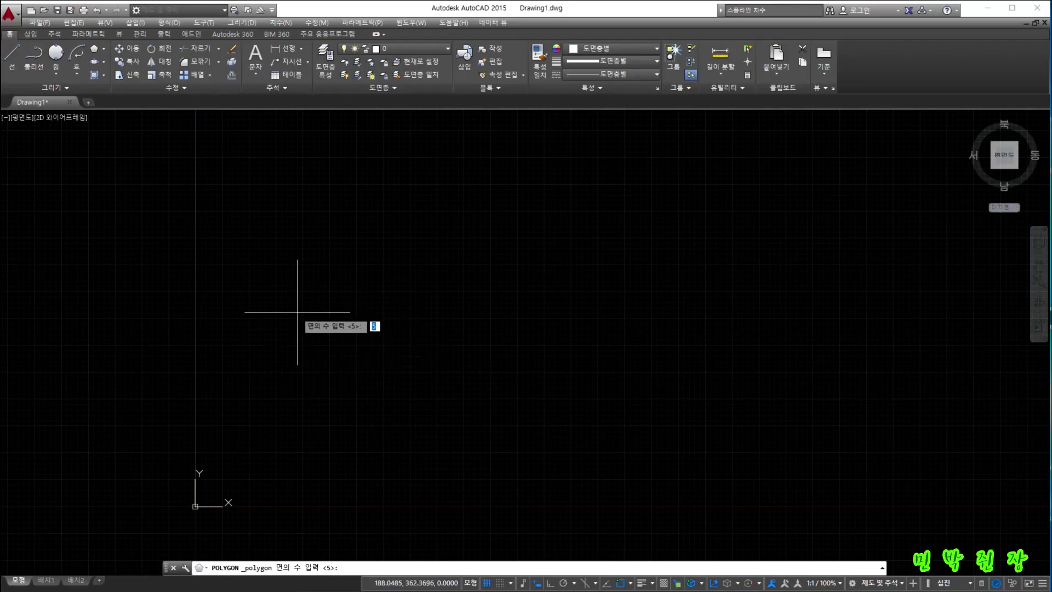
{"action": "key", "text": "Escape"}
{"action": "type", "text": "pol"}
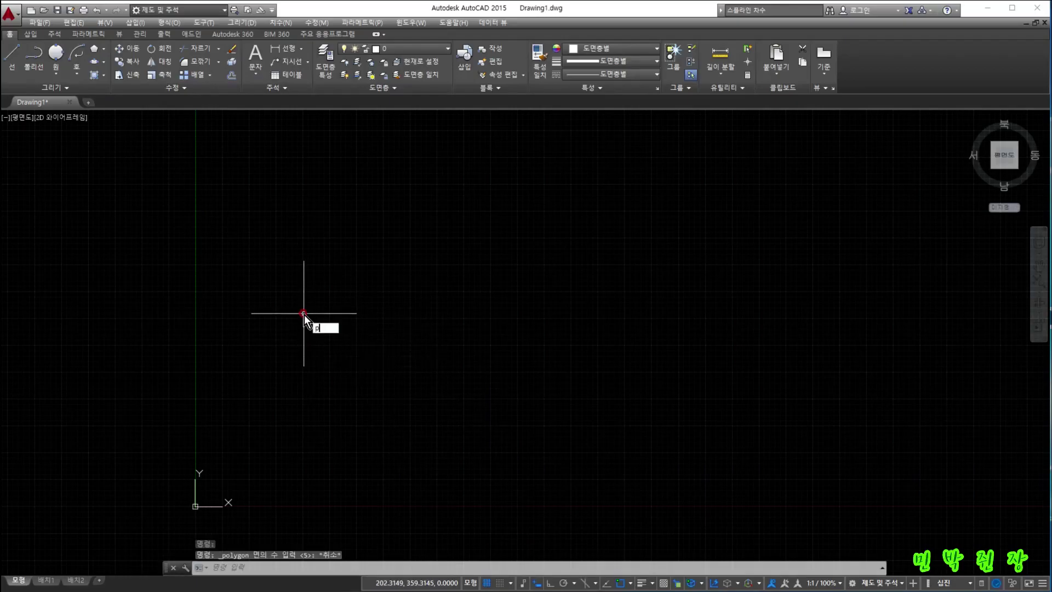
{"action": "key", "text": "Return"}
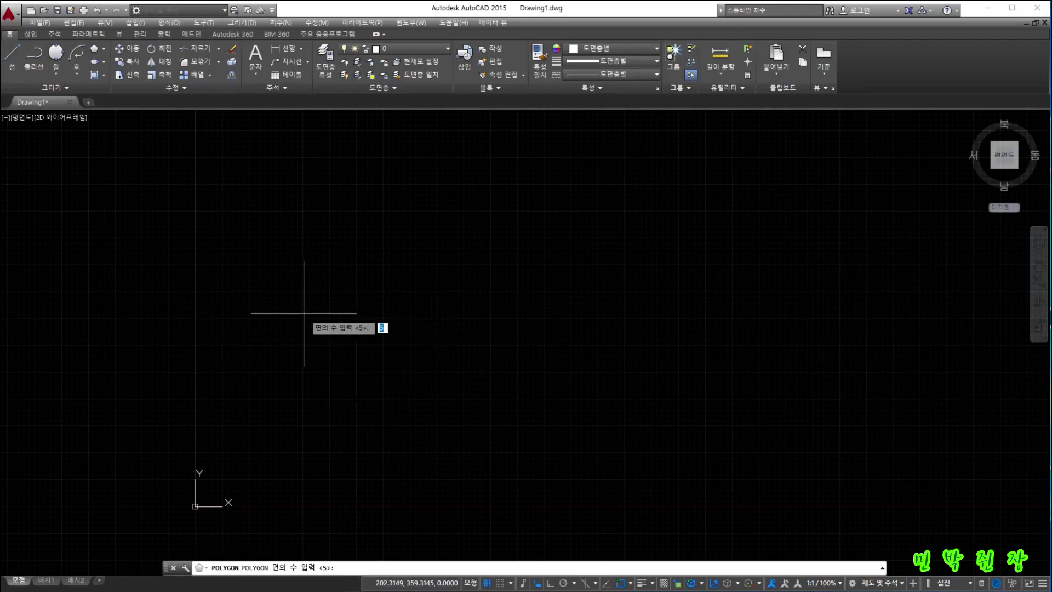
{"action": "key", "text": "Escape"}
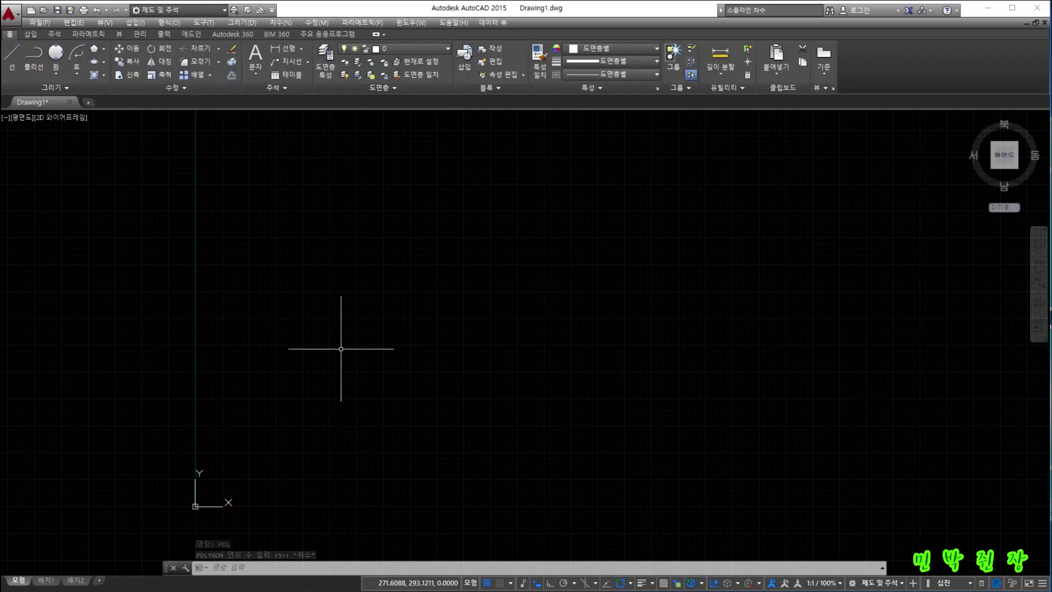
- Draw a freehand rectangle, wider than tall, a little above and to the right of the origin
{"action": "type", "text": "rec"}
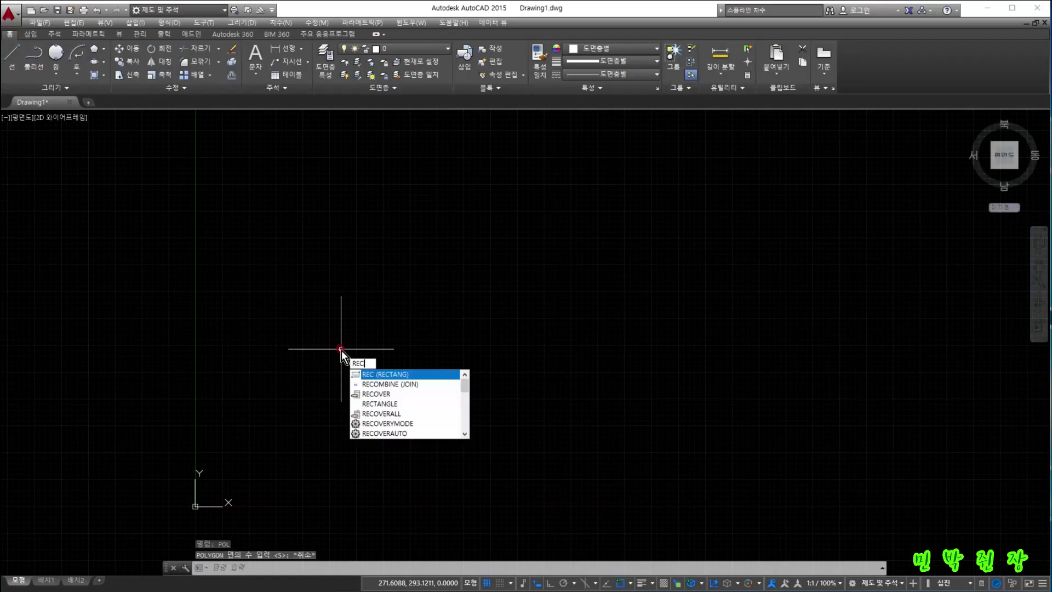
{"action": "key", "text": "Return"}
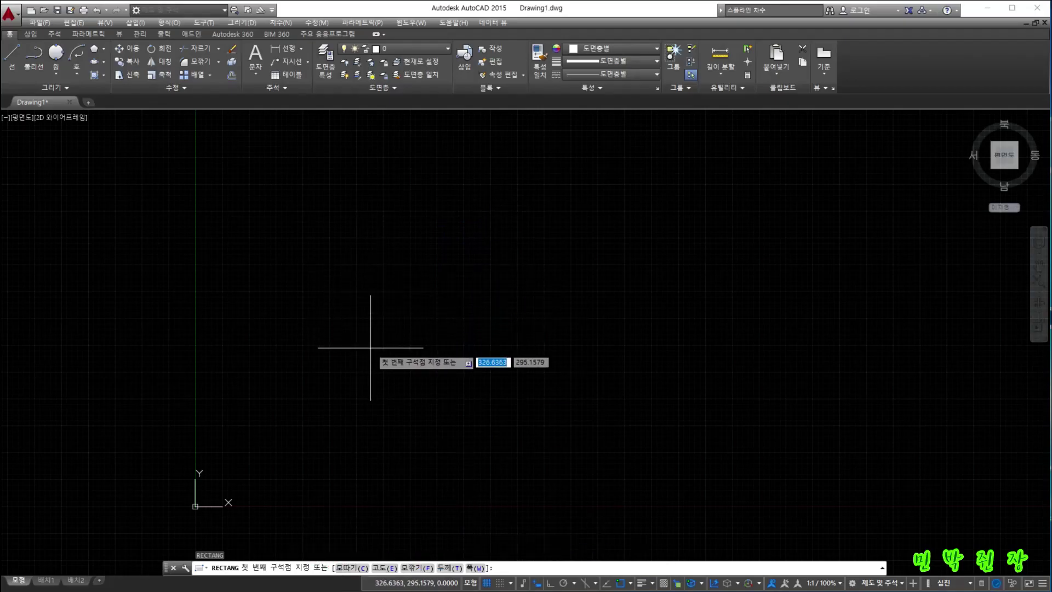
{"action": "left_click", "coordinate": [263, 453]}
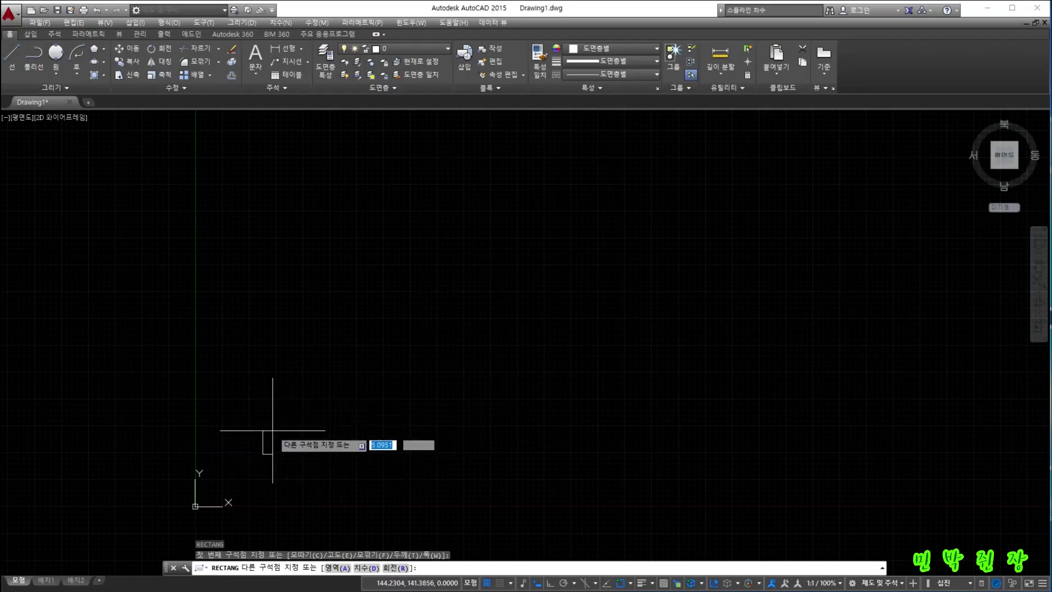
{"action": "left_click", "coordinate": [370, 376]}
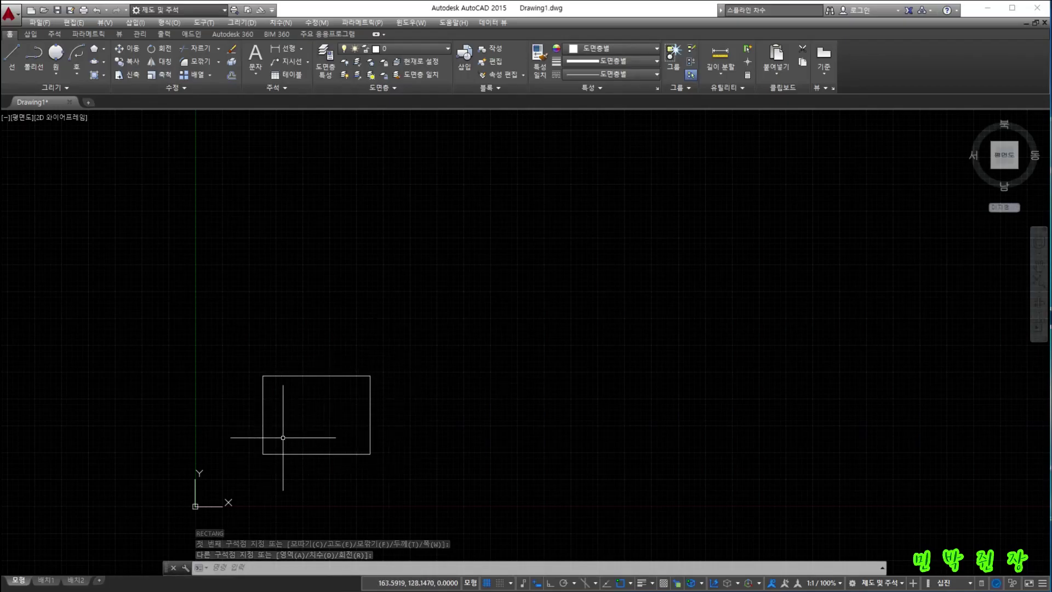
- Draw a rectangle with its first corner at 100,100 and its opposite corner offset by 500,500
{"action": "type", "text": "rec"}
{"action": "key", "text": "Return"}
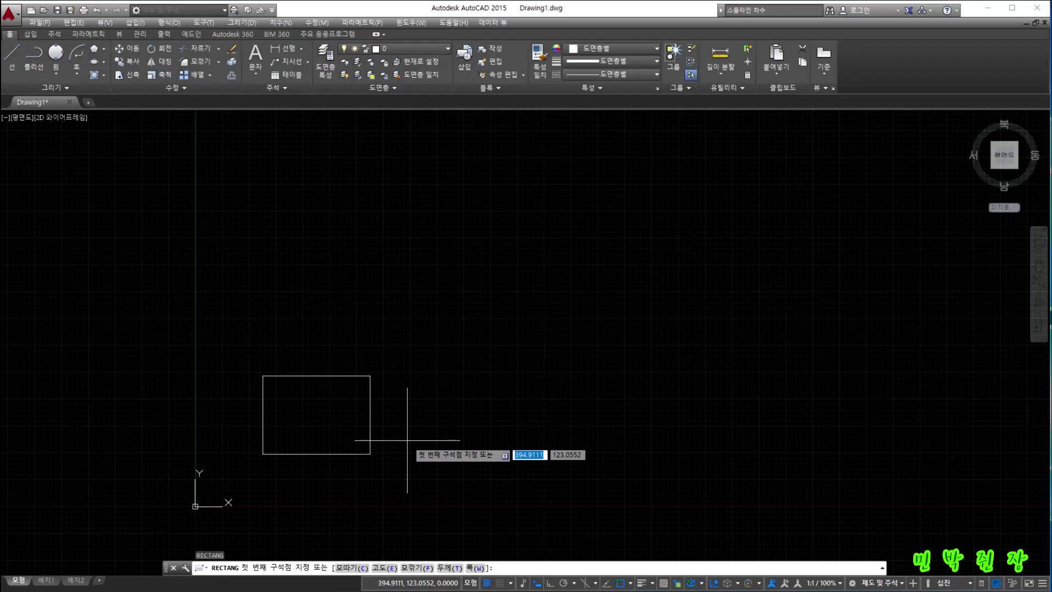
{"action": "type", "text": "100"}
{"action": "key", "text": "Tab"}
{"action": "type", "text": "100"}
{"action": "key", "text": "Return"}
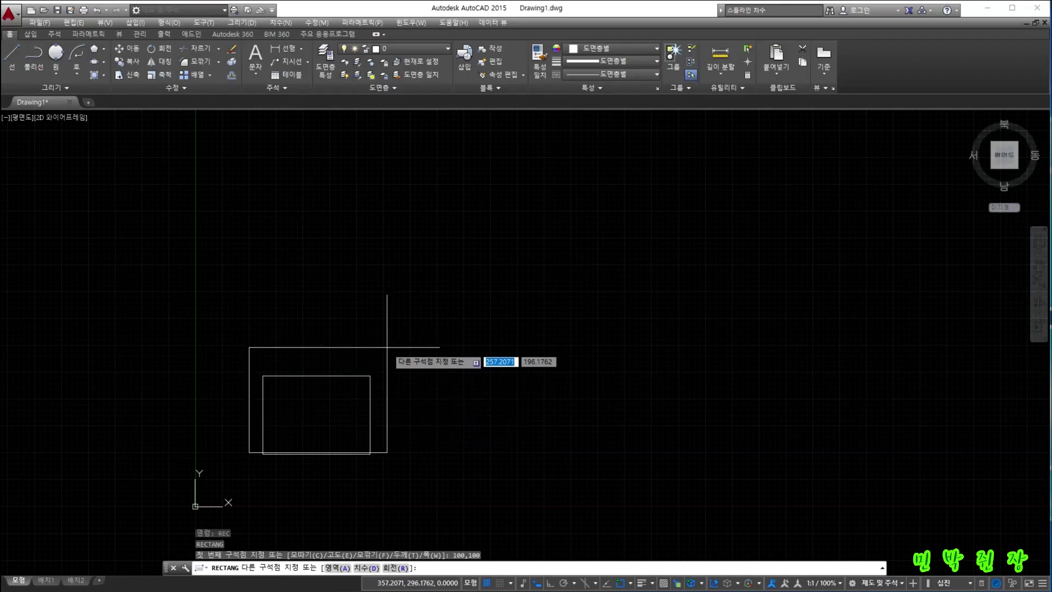
{"action": "key", "text": "BackSpace"}
{"action": "type", "text": "500"}
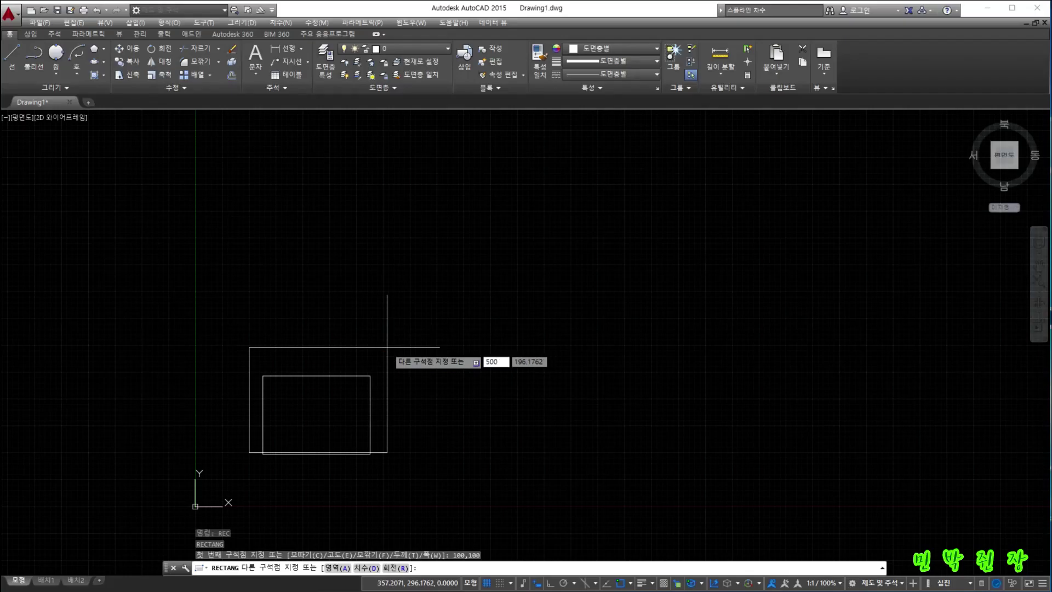
{"action": "key", "text": "Tab"}
{"action": "type", "text": "5"}
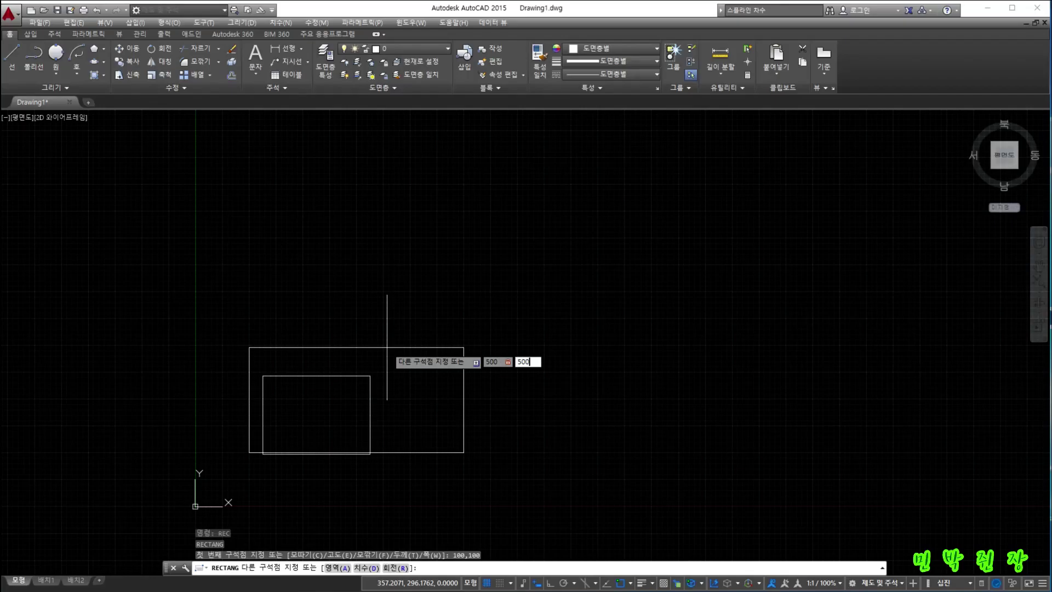
{"action": "key", "text": "Return"}
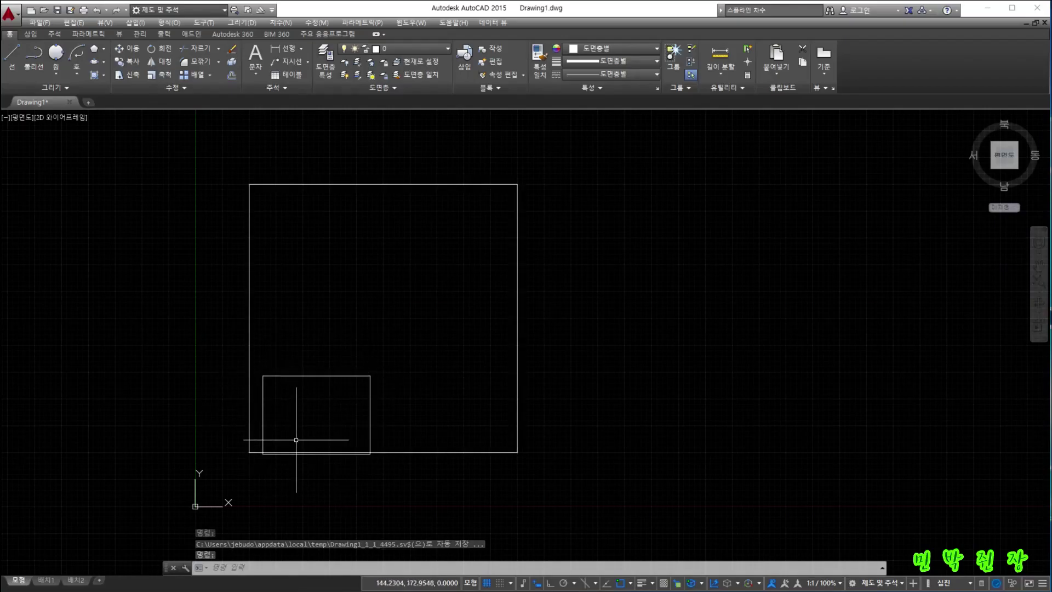
- Draw a 100 by 100 rectangle using the Dimensions option, extending down and right from a corner beside the small rectangle
{"action": "type", "text": "rec"}
{"action": "key", "text": "Return"}
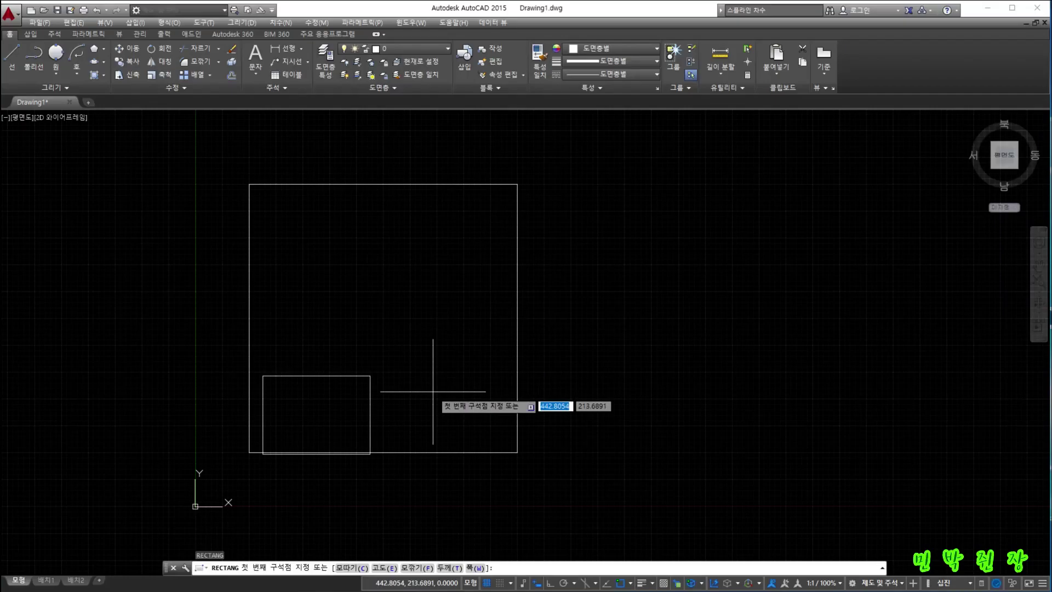
{"action": "left_click", "coordinate": [402, 429]}
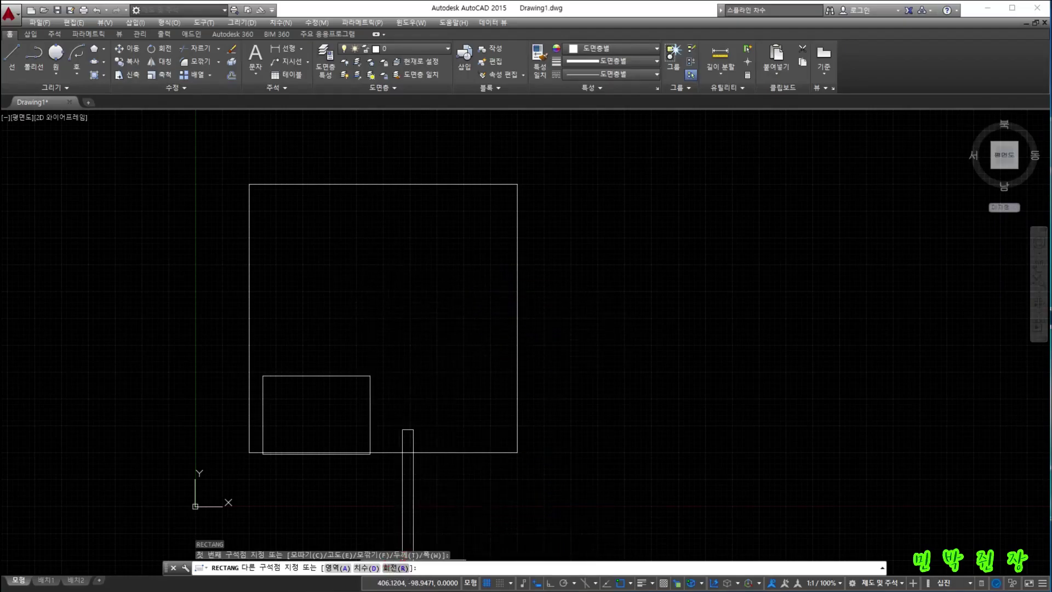
{"action": "left_click", "coordinate": [366, 568]}
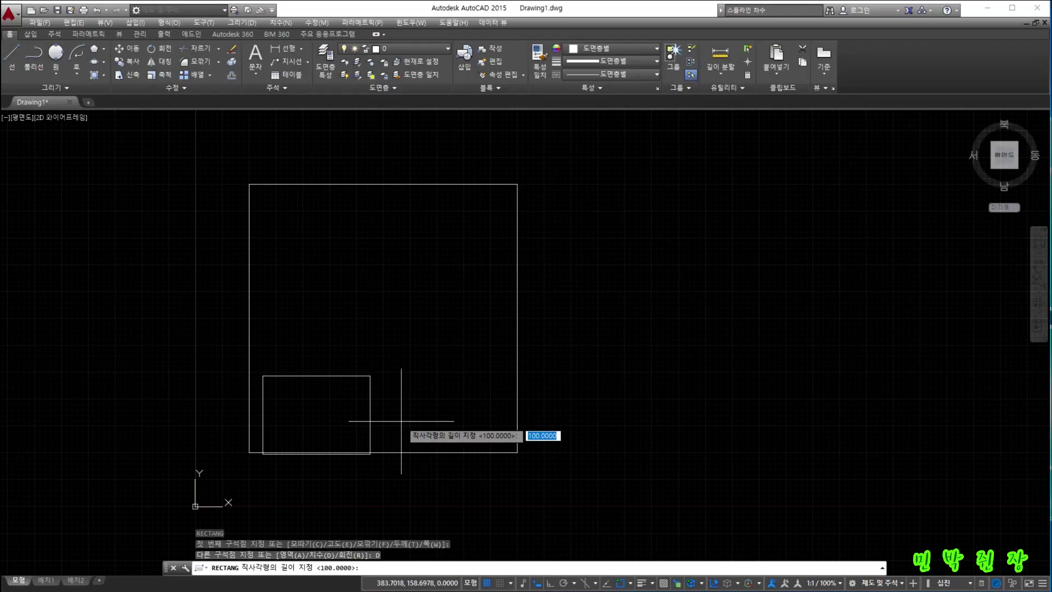
{"action": "type", "text": "1"}
{"action": "key", "text": "Return"}
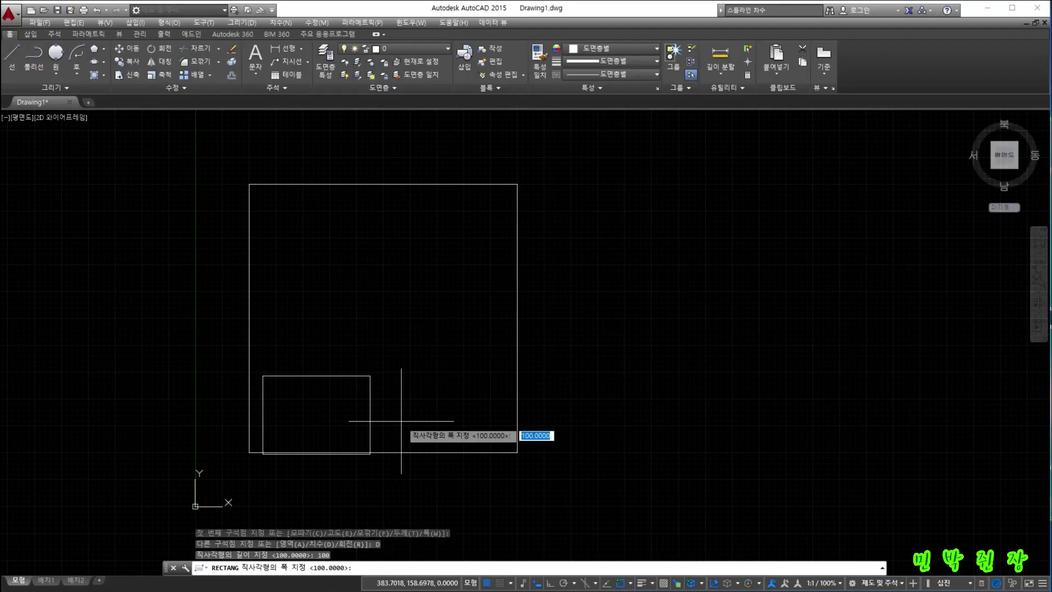
{"action": "type", "text": "100"}
{"action": "key", "text": "Return"}
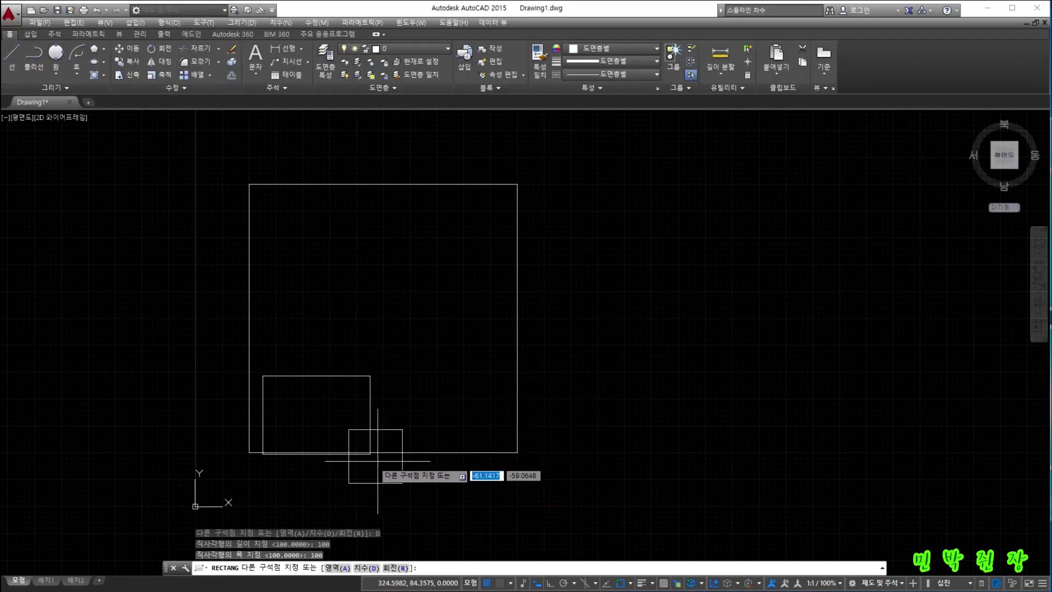
{"action": "left_click", "coordinate": [423, 452]}
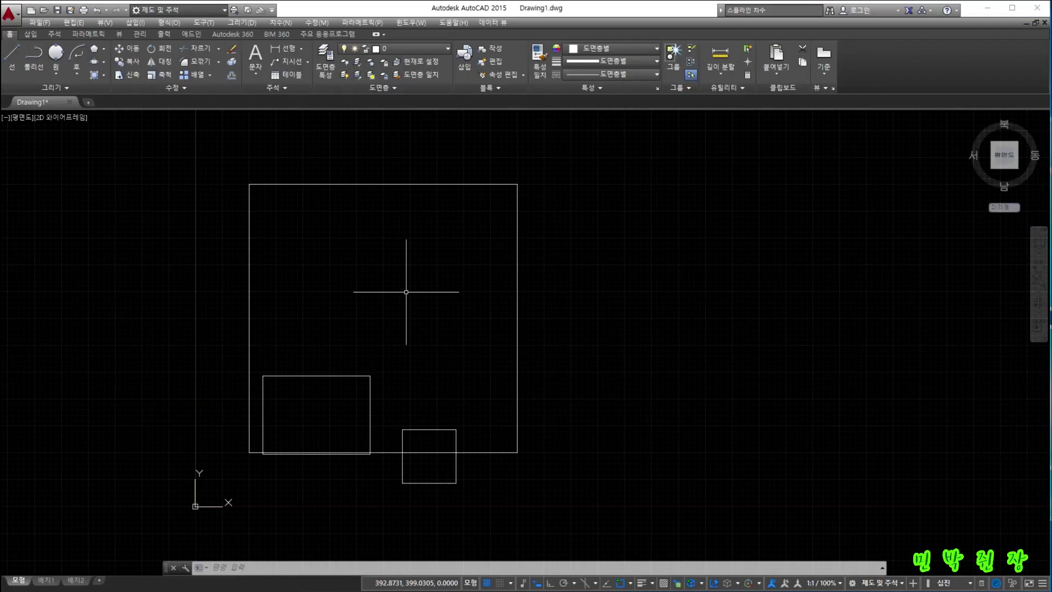
- Draw a rectangle with its first corner at 300,300 using the Dimensions option, length 200 and width 100, extending up and right
{"action": "key", "text": "Return"}
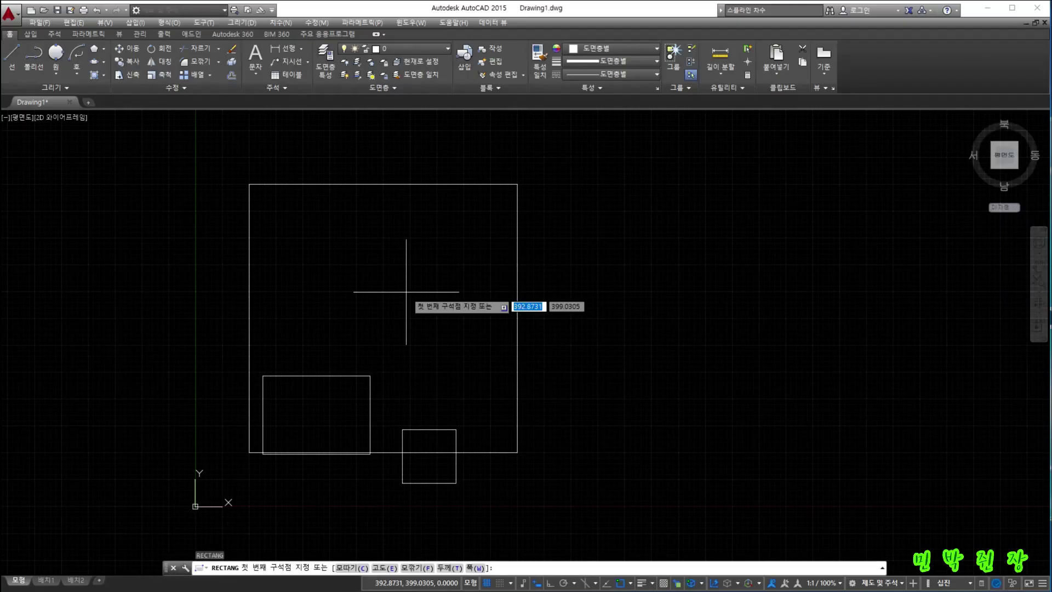
{"action": "type", "text": "300"}
{"action": "key", "text": "Tab"}
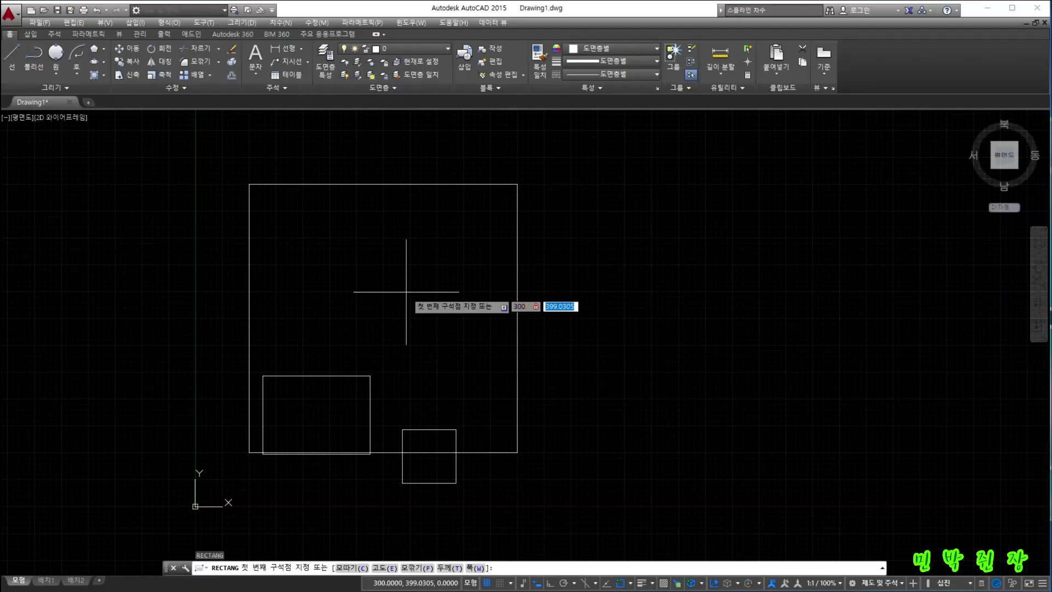
{"action": "type", "text": "300"}
{"action": "key", "text": "Return"}
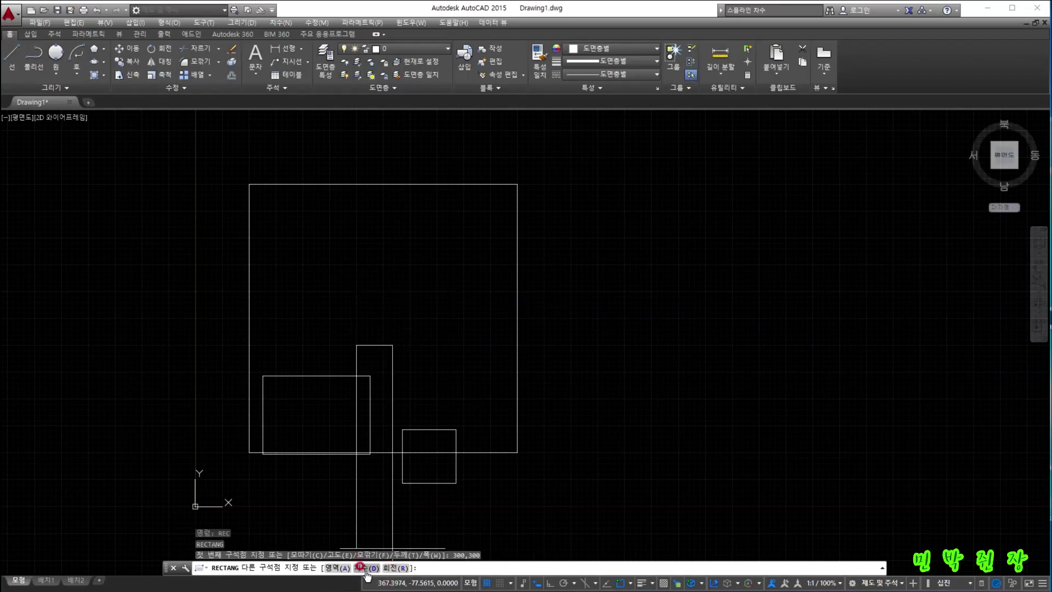
{"action": "type", "text": "d"}
{"action": "key", "text": "Return"}
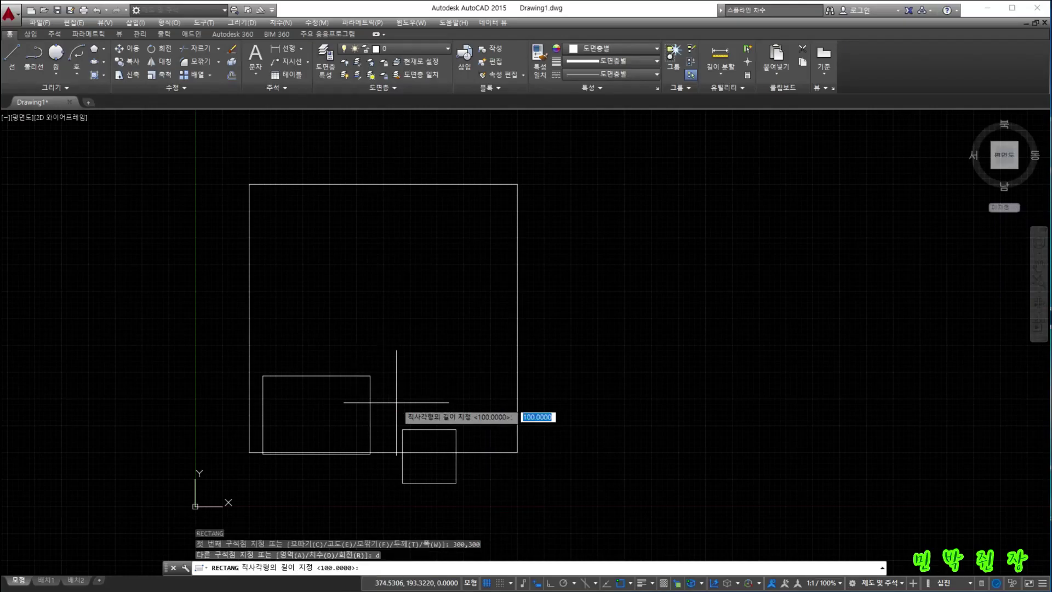
{"action": "type", "text": "2"}
{"action": "key", "text": "Return"}
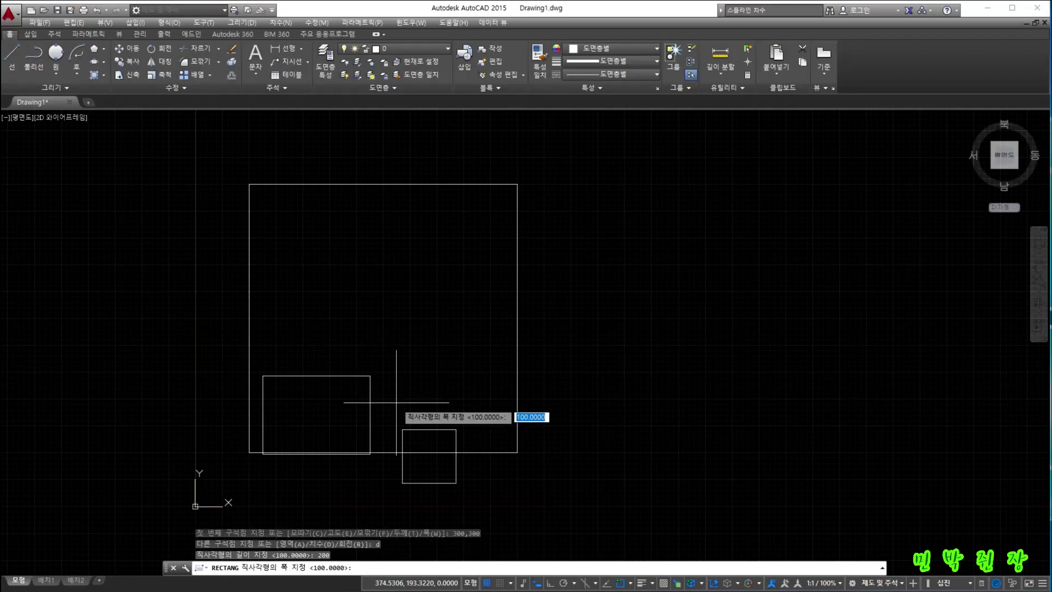
{"action": "key", "text": "Return"}
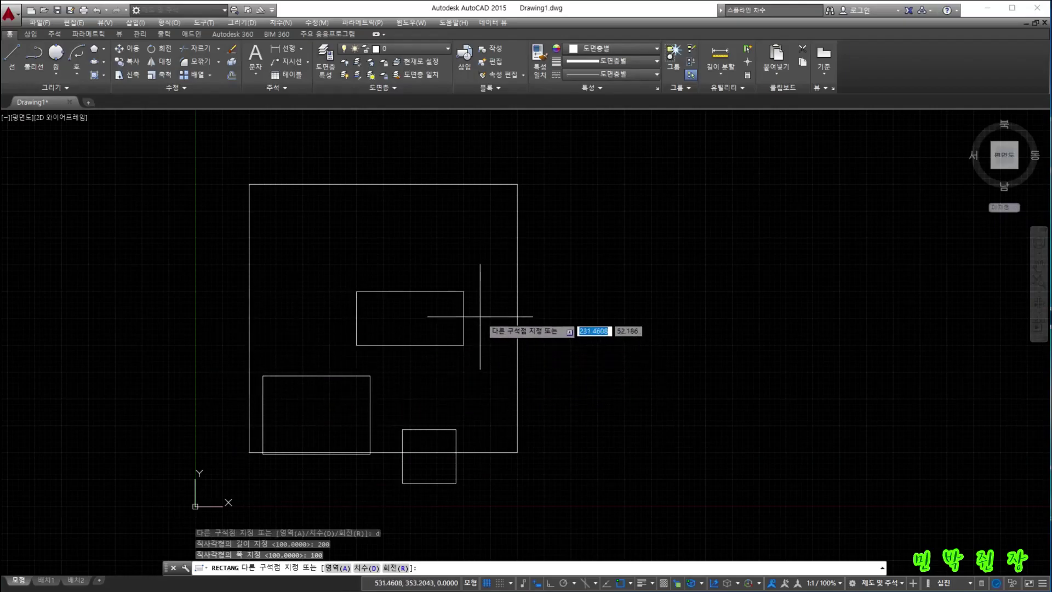
{"action": "left_click", "coordinate": [463, 309]}
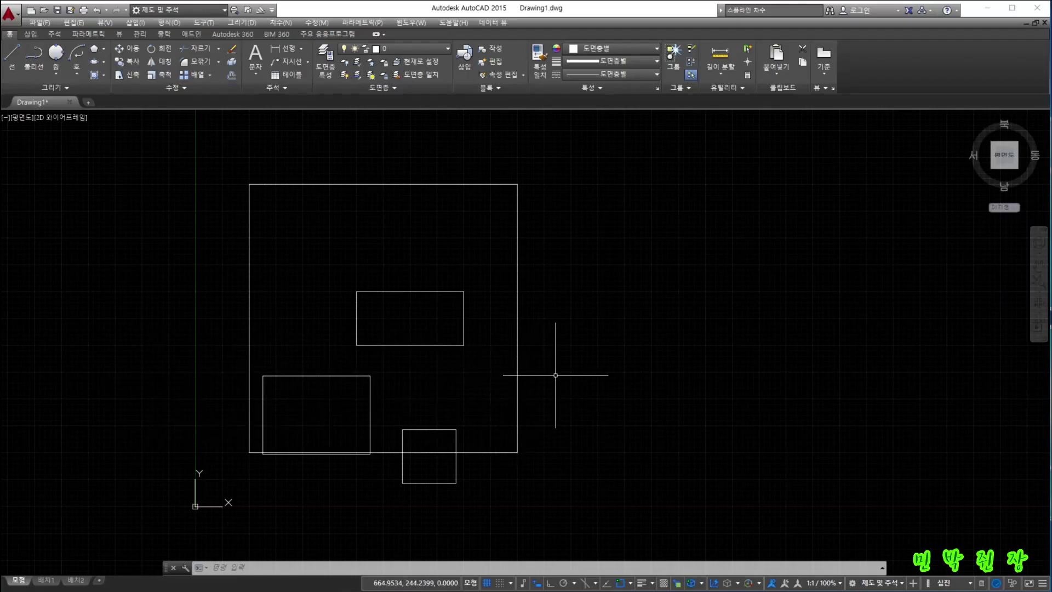
- Draw a rectangle just right of the large square using the Area option, with area 30000 and length 150
{"action": "type", "text": "rec"}
{"action": "key", "text": "Return"}
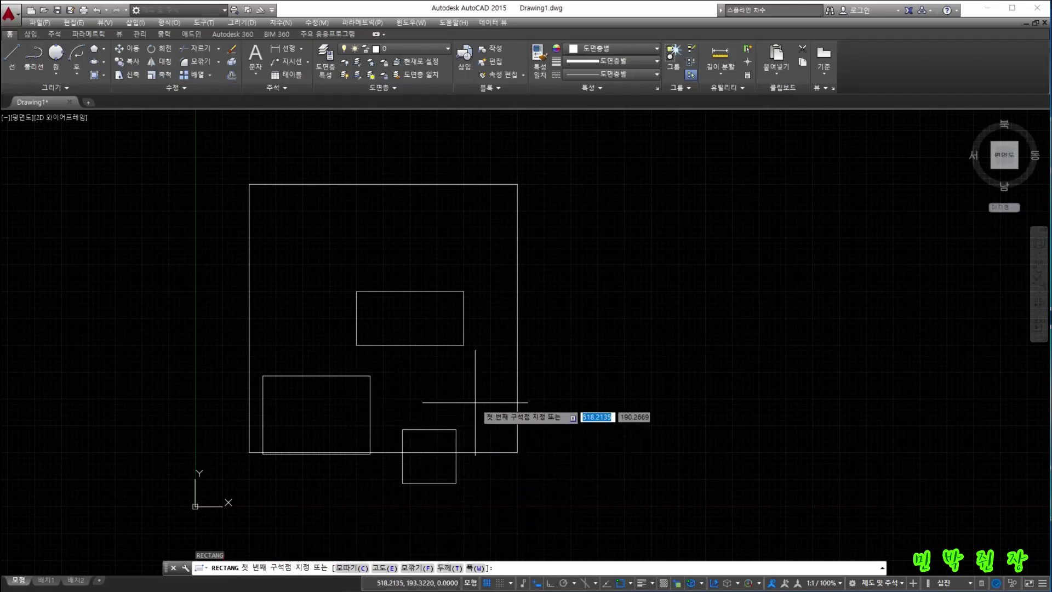
{"action": "left_click", "coordinate": [549, 367]}
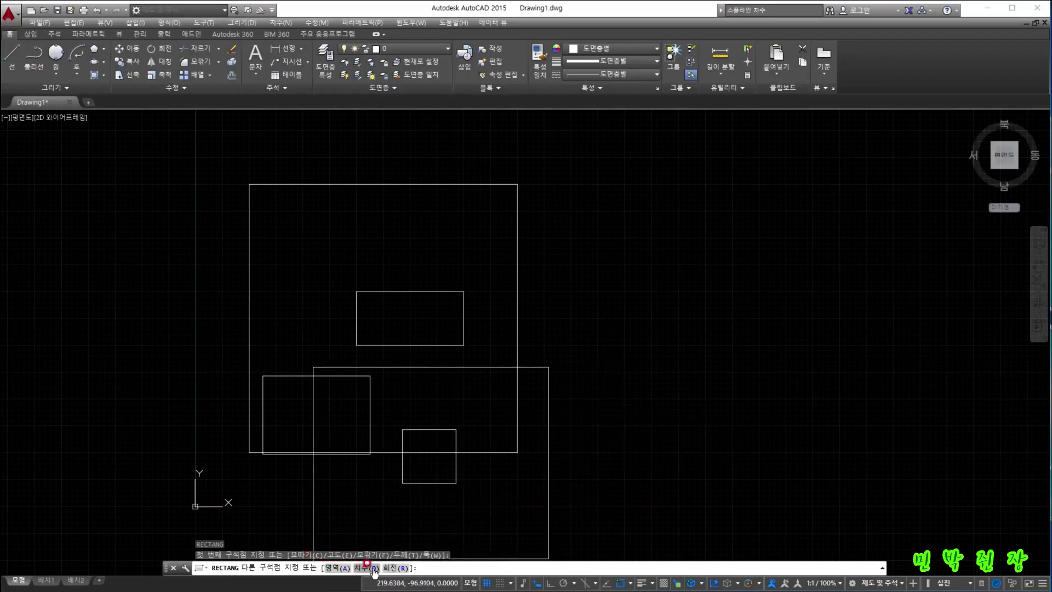
{"action": "left_click", "coordinate": [335, 566]}
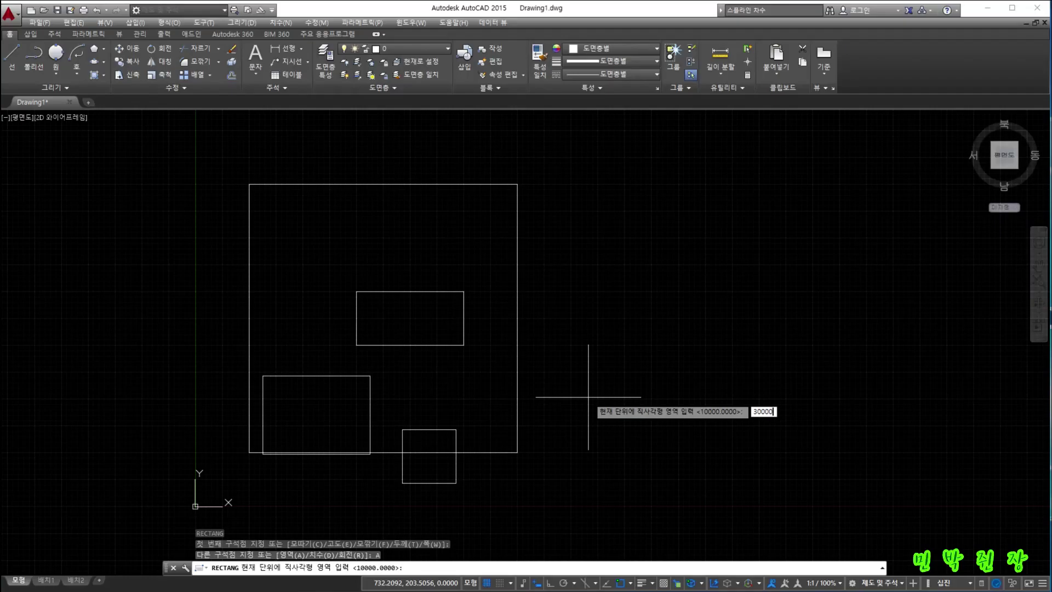
{"action": "key", "text": "Return"}
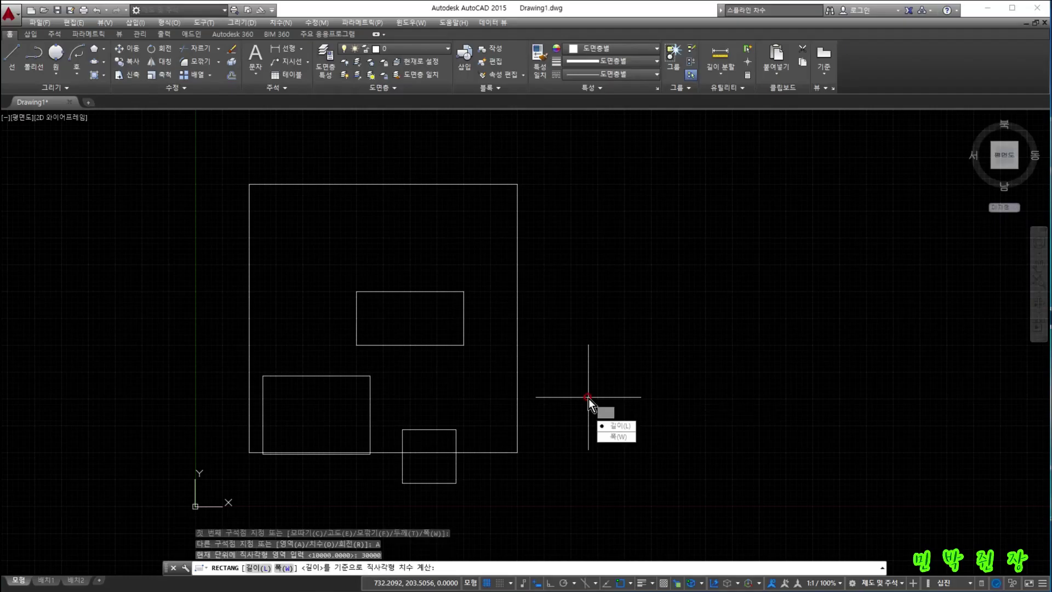
{"action": "left_click", "coordinate": [620, 426]}
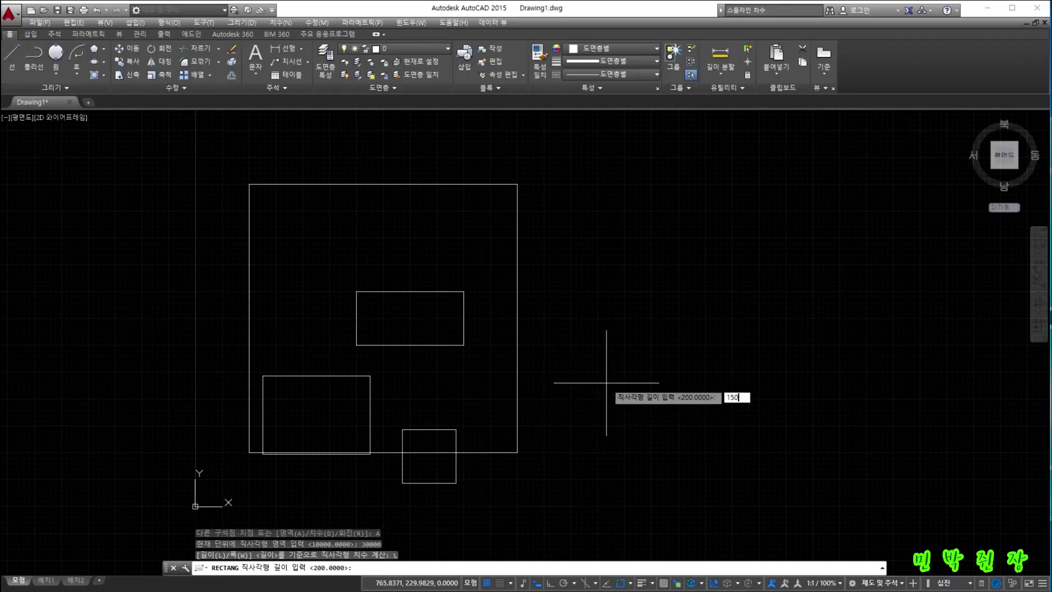
{"action": "key", "text": "Return"}
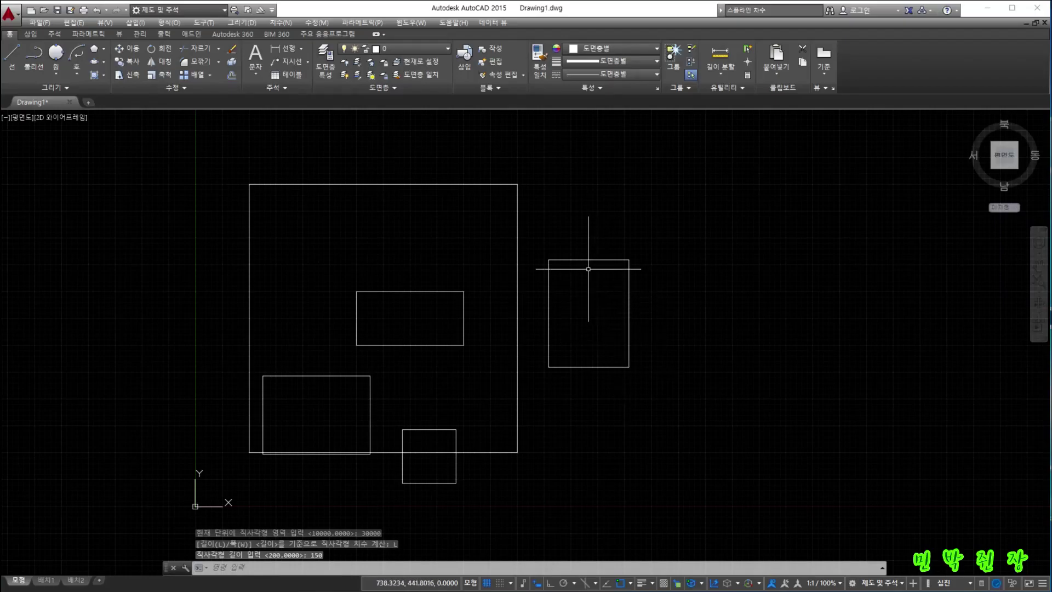
- Measure the lengths of the bottom and right edges of the rectangle beside the large square
{"action": "left_click", "coordinate": [586, 367]}
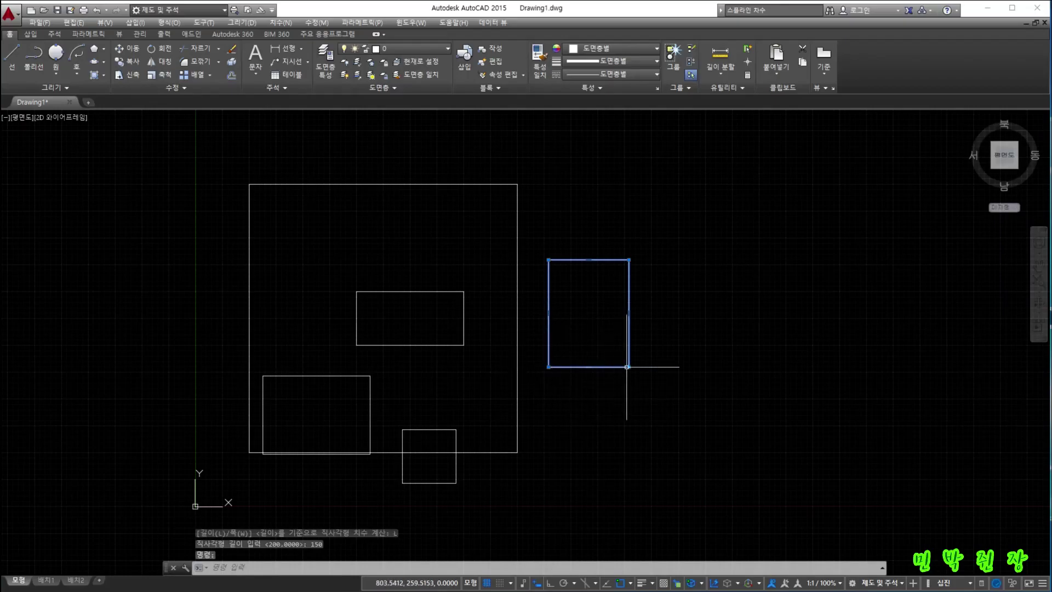
{"action": "left_click", "coordinate": [722, 74]}
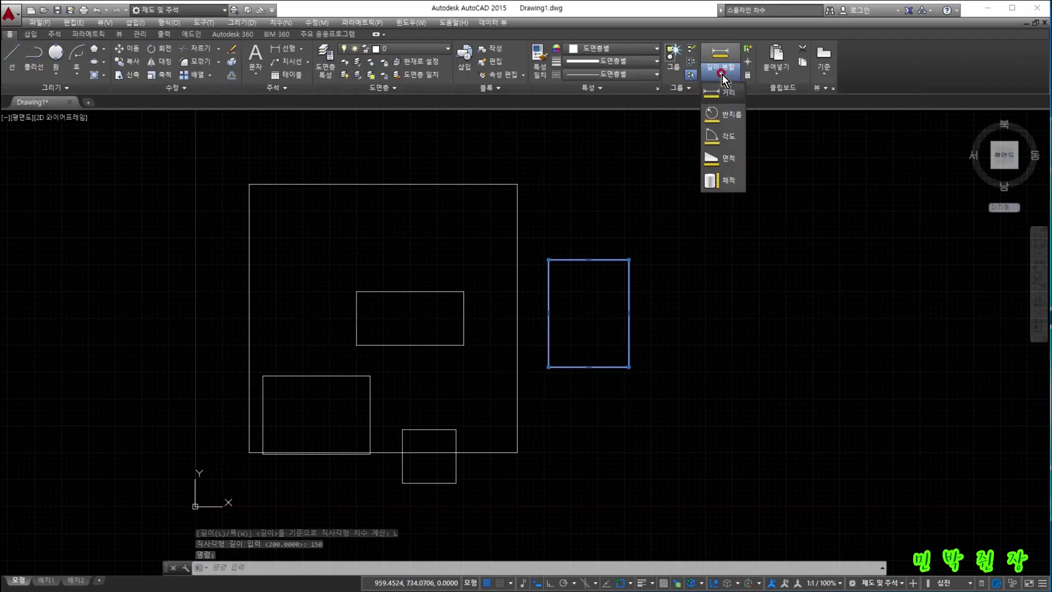
{"action": "left_click", "coordinate": [726, 96]}
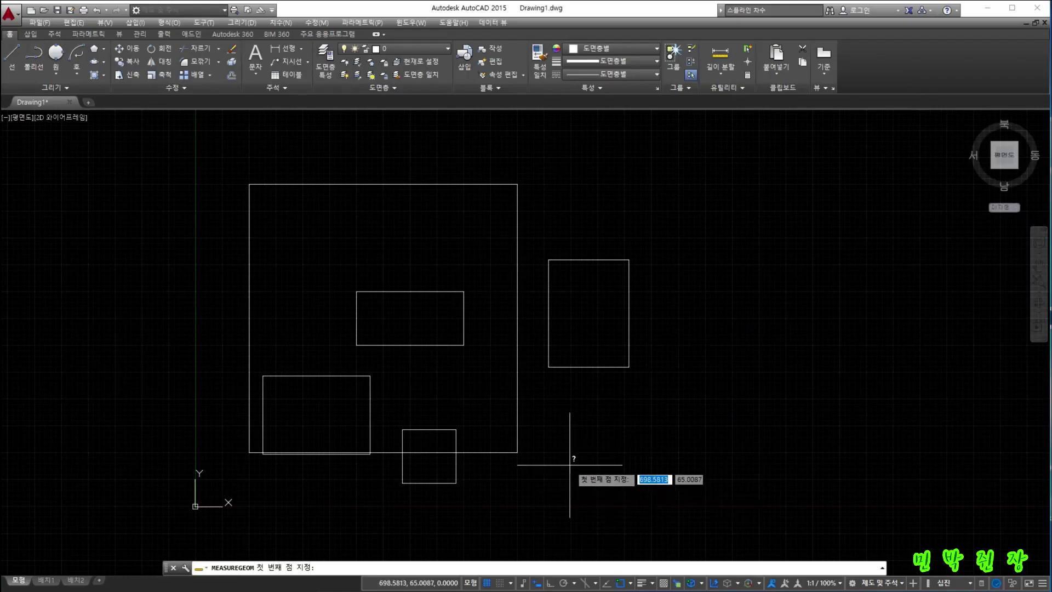
{"action": "left_click", "coordinate": [549, 367]}
{"action": "left_click", "coordinate": [628, 366]}
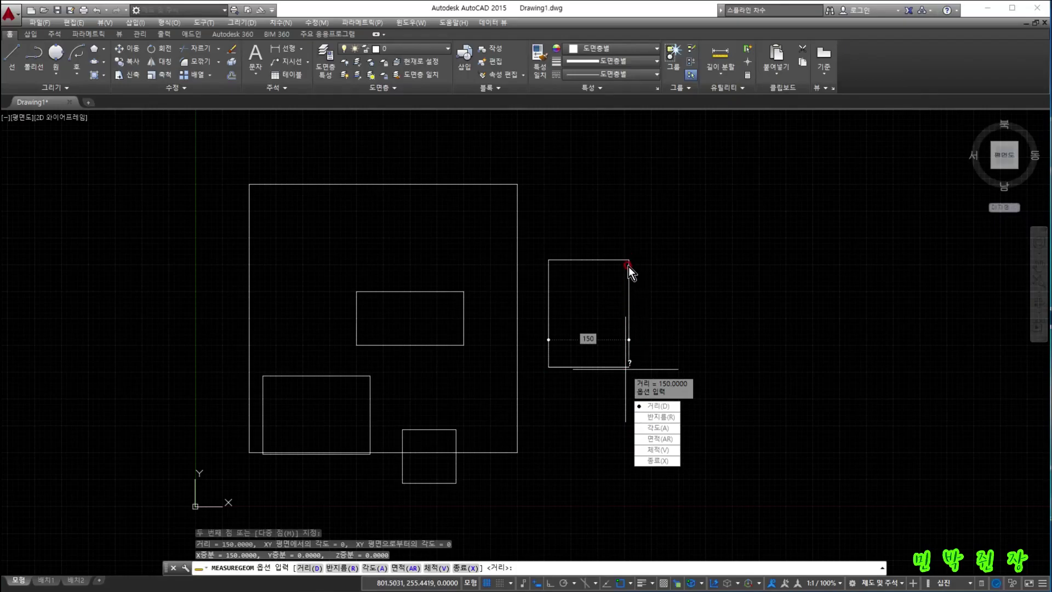
{"action": "left_click", "coordinate": [656, 406]}
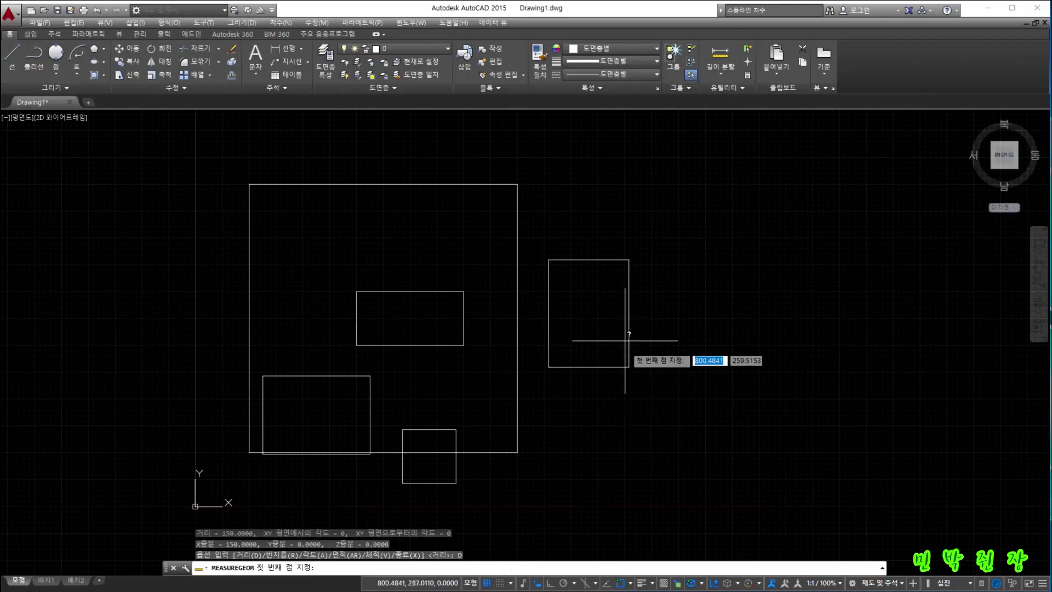
{"action": "left_click", "coordinate": [628, 260]}
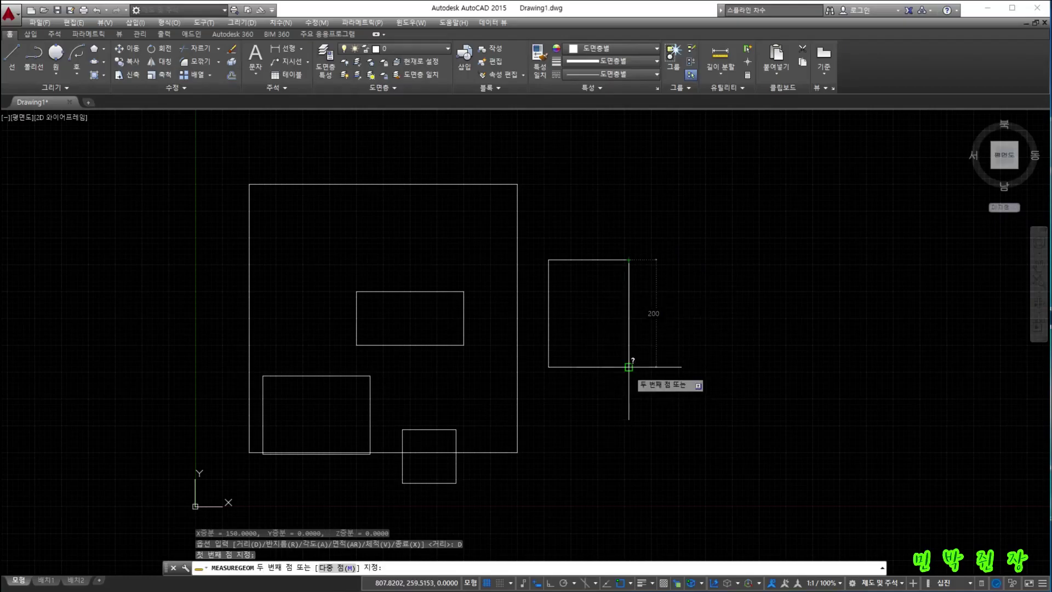
{"action": "left_click", "coordinate": [628, 366]}
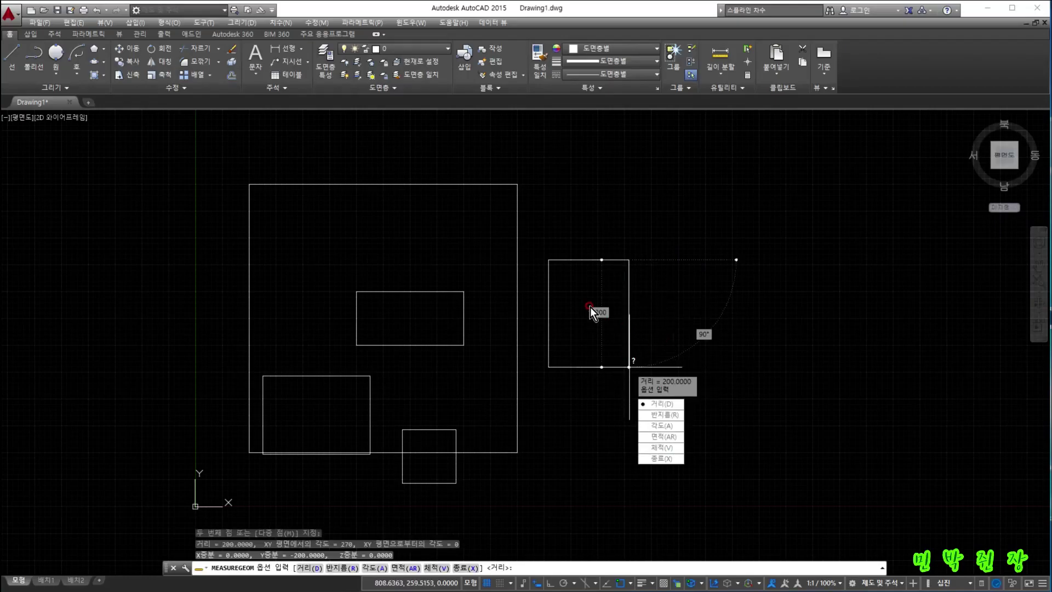
{"action": "key", "text": "Escape"}
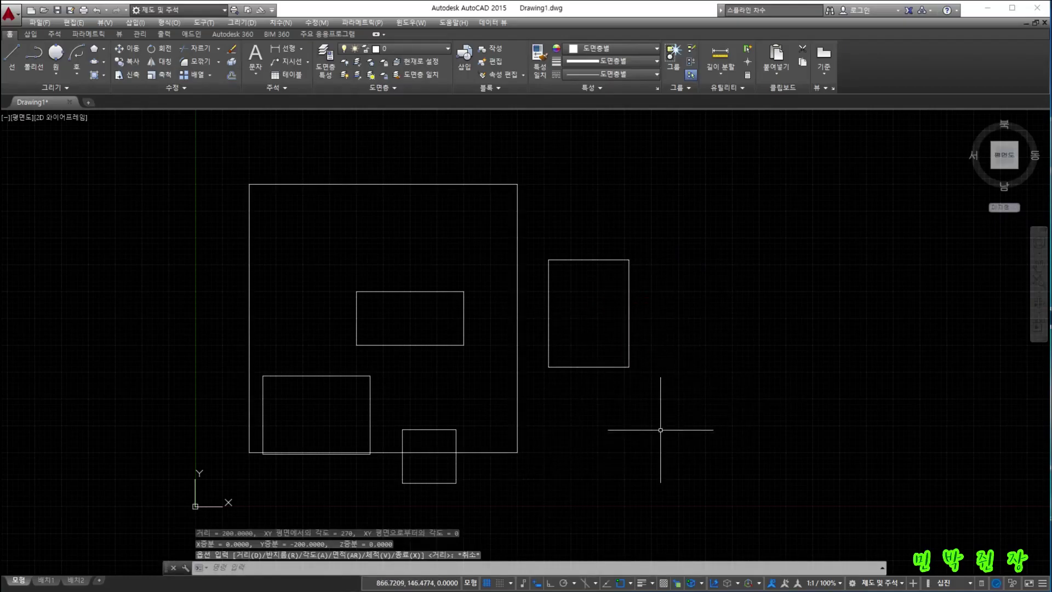
- Draw a rectangle rotated 45 degrees with length 80 and width 100, extending upward from a corner right of the area-based rectangle
{"action": "type", "text": "rec"}
{"action": "key", "text": "Return"}
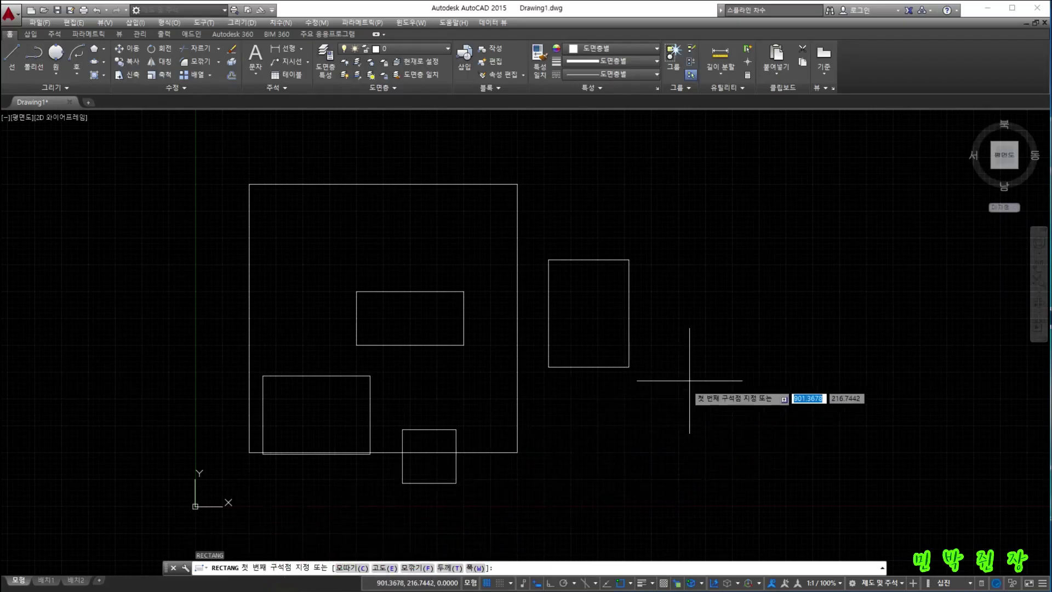
{"action": "left_click", "coordinate": [676, 348]}
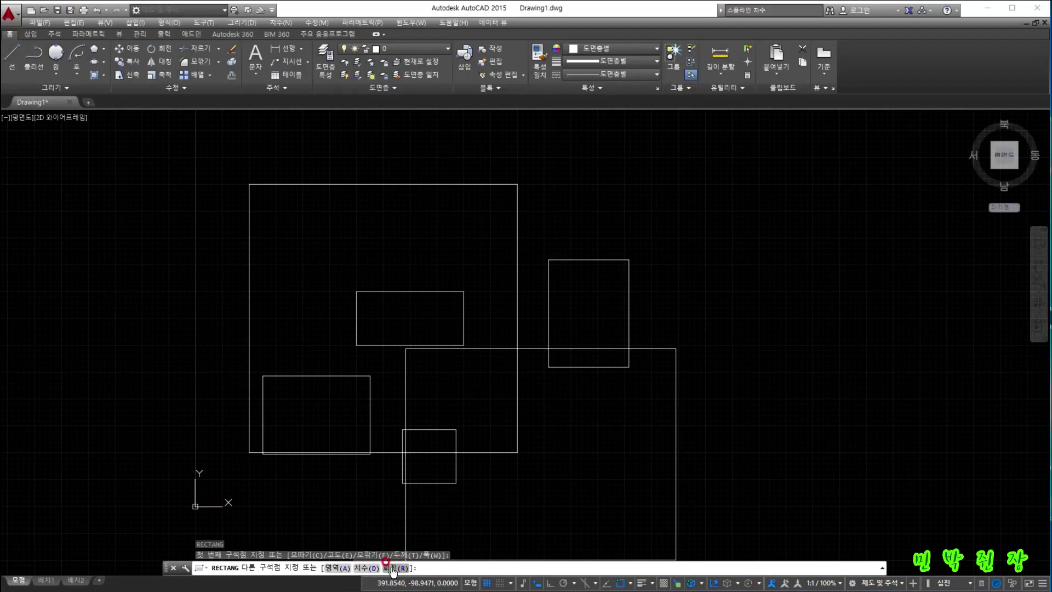
{"action": "type", "text": "r"}
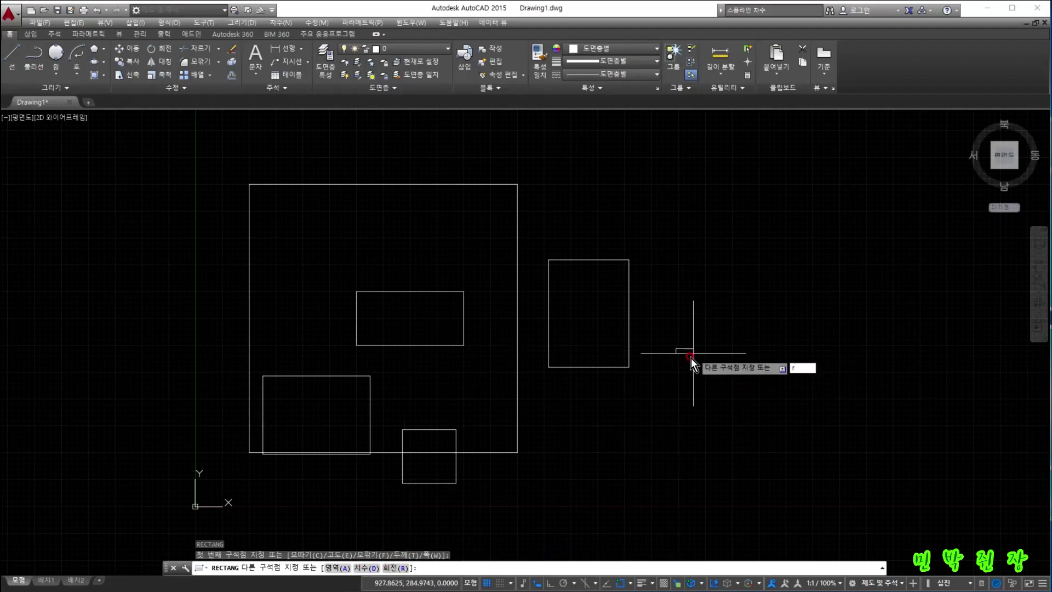
{"action": "key", "text": "Return"}
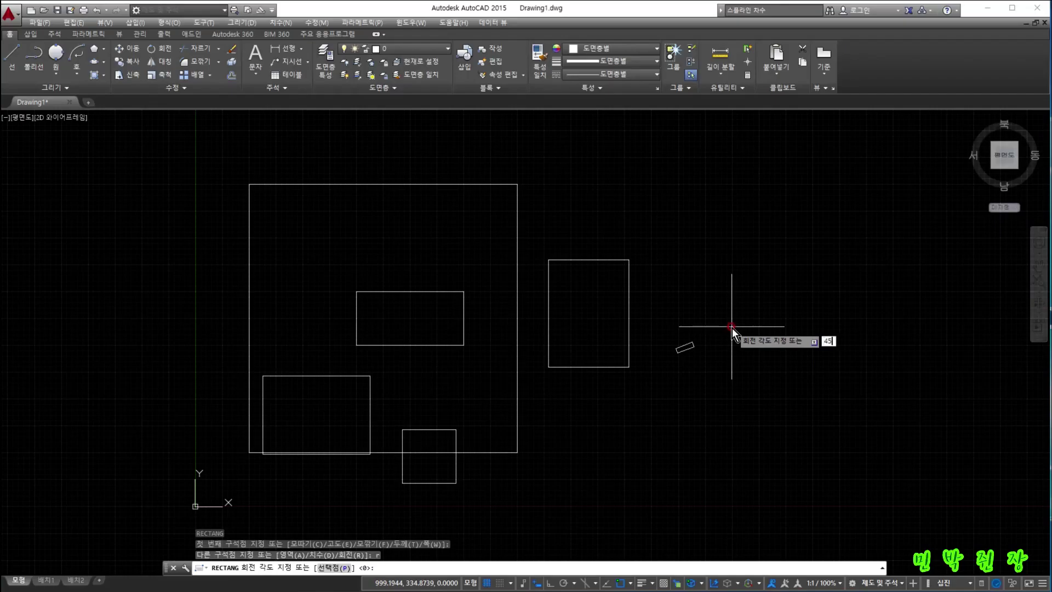
{"action": "key", "text": "Return"}
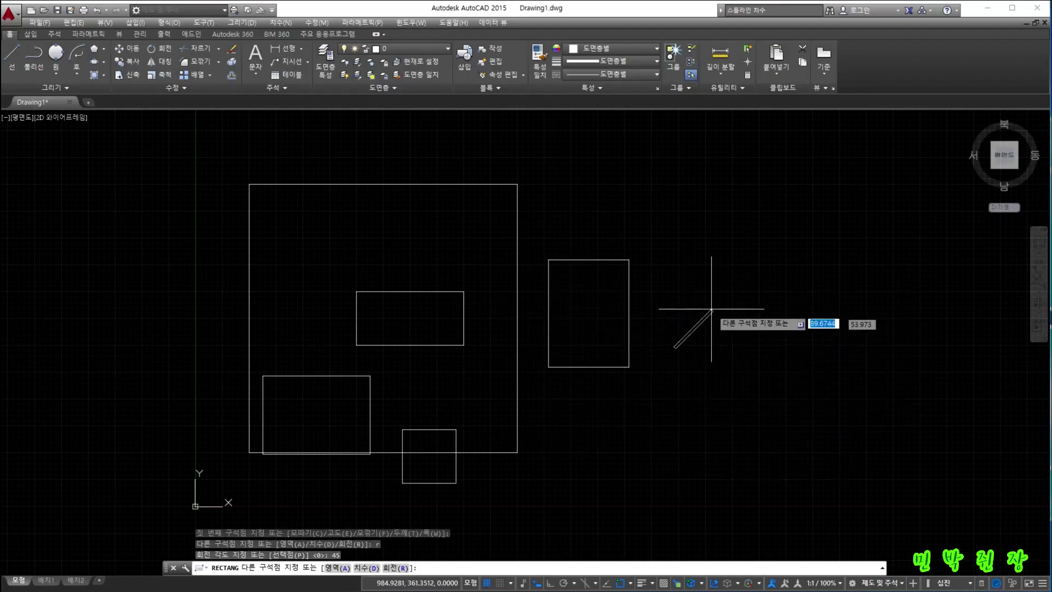
{"action": "left_click", "coordinate": [367, 568]}
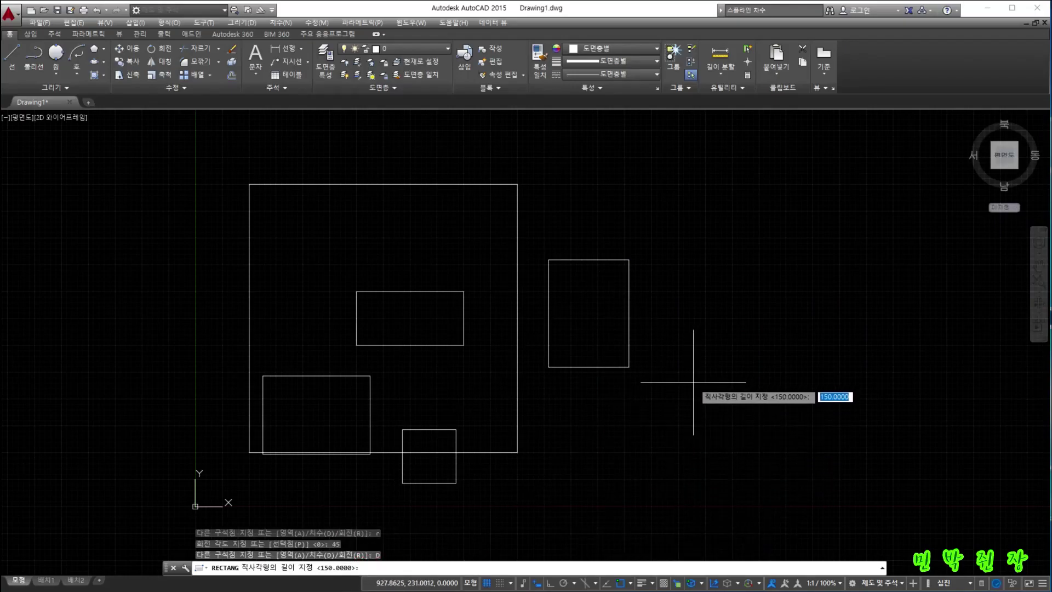
{"action": "type", "text": "80"}
{"action": "key", "text": "Return"}
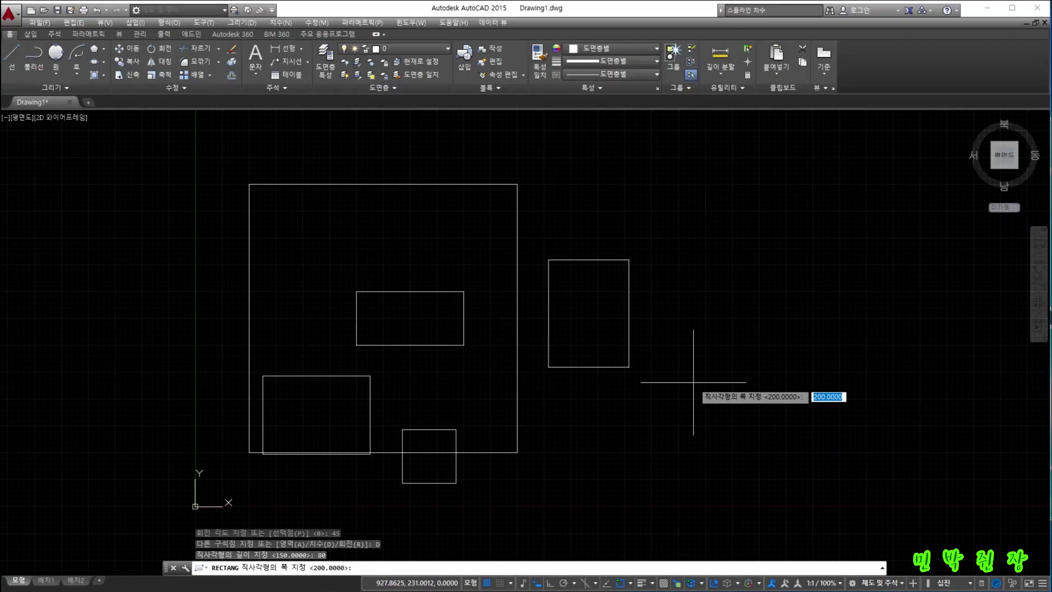
{"action": "type", "text": "100"}
{"action": "key", "text": "Return"}
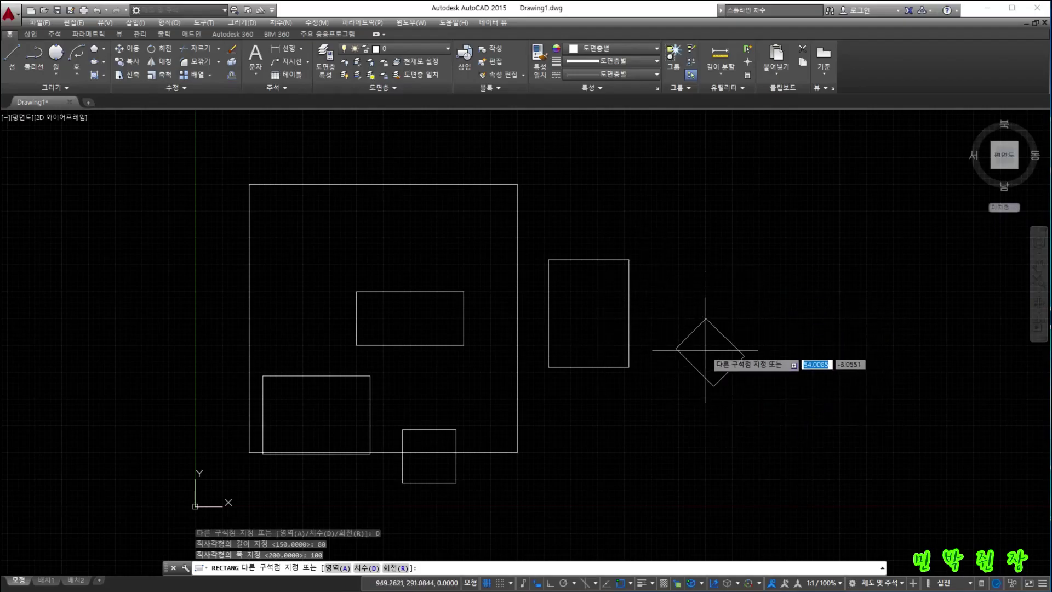
{"action": "left_click", "coordinate": [705, 318]}
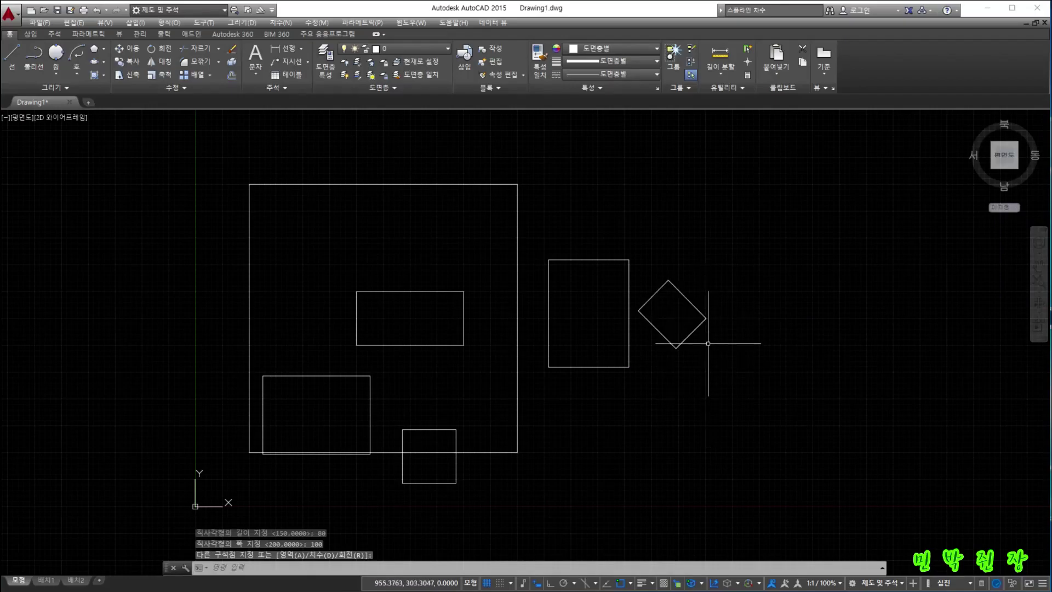
- Draw a freehand rectangle below and right of the tilted one, with its rotation angle reset to 0
{"action": "scroll", "coordinate": [707, 345], "scroll_direction": "up", "scroll_amount": 3}
{"action": "scroll", "coordinate": [701, 343], "scroll_direction": "down", "scroll_amount": 3}
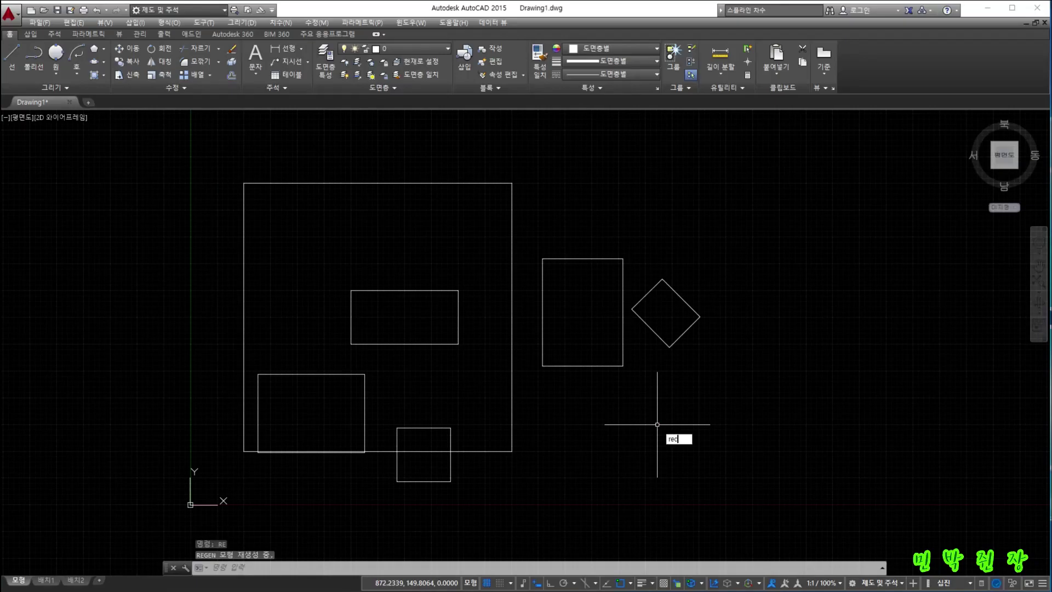
{"action": "key", "text": "Return"}
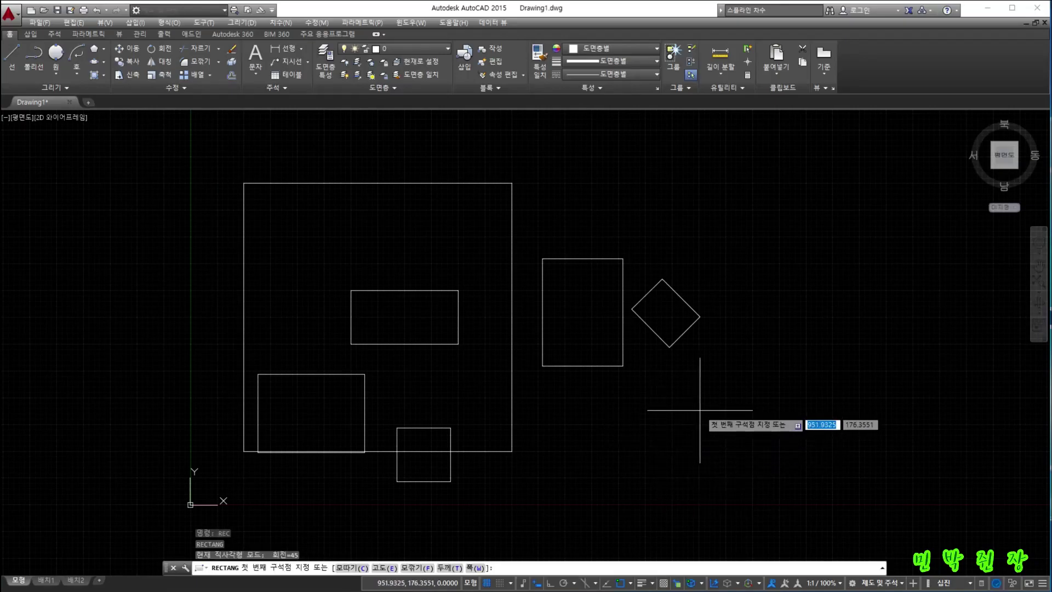
{"action": "left_click", "coordinate": [744, 414]}
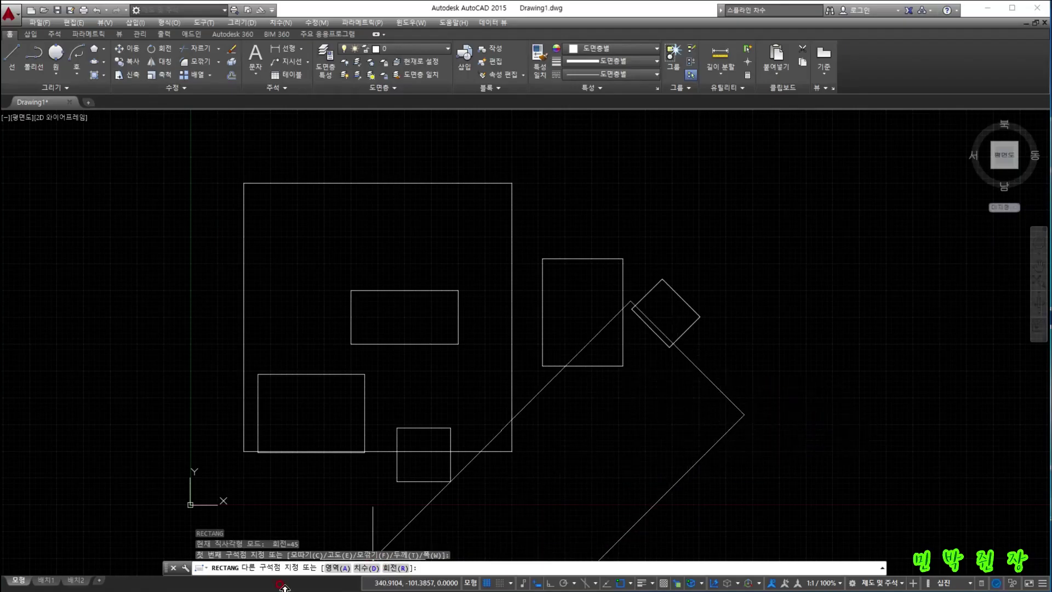
{"action": "left_click", "coordinate": [394, 568]}
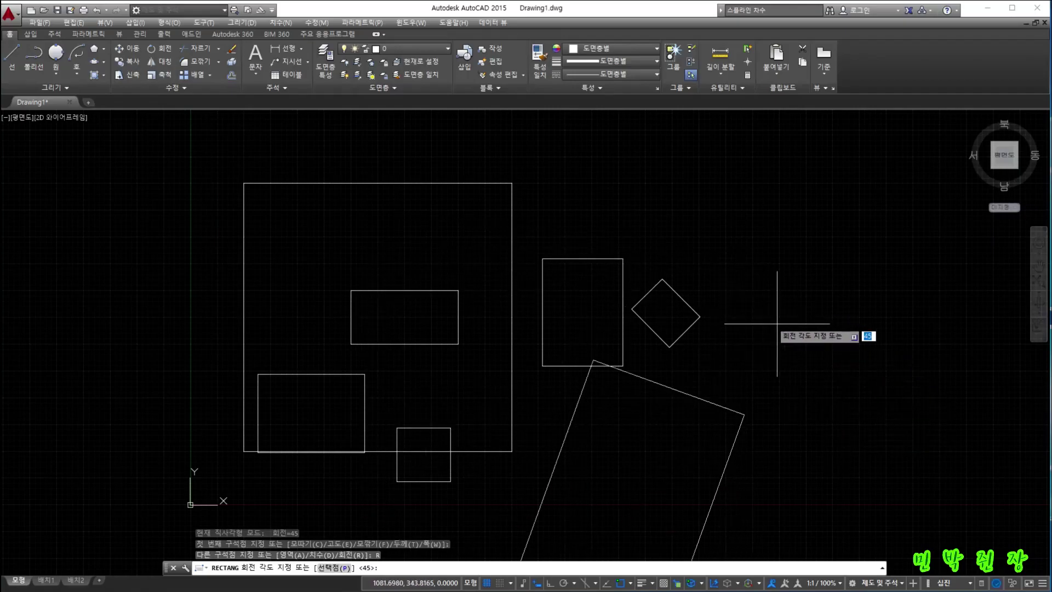
{"action": "type", "text": "0"}
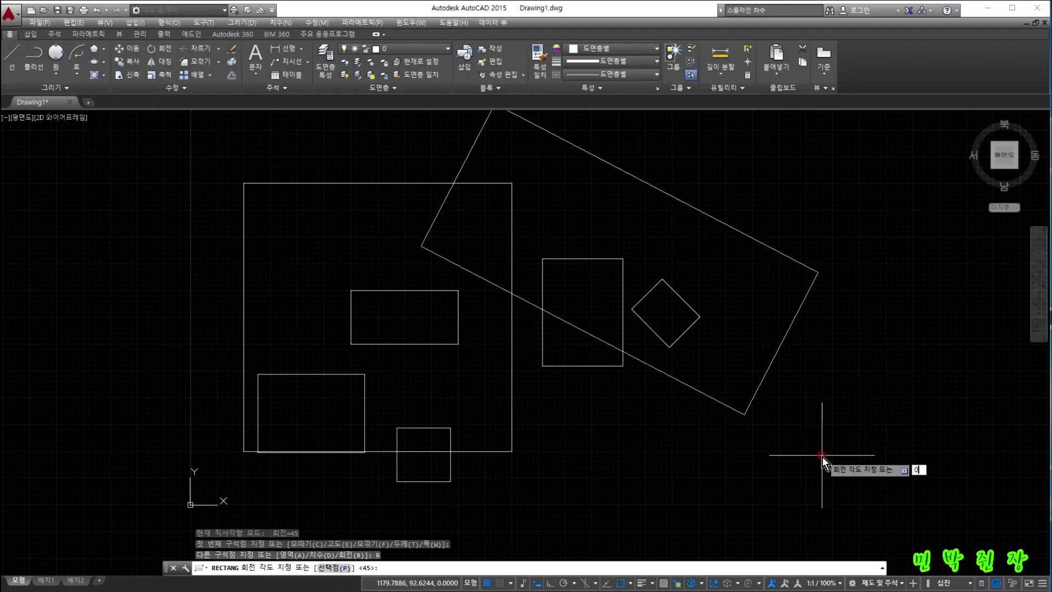
{"action": "key", "text": "Return"}
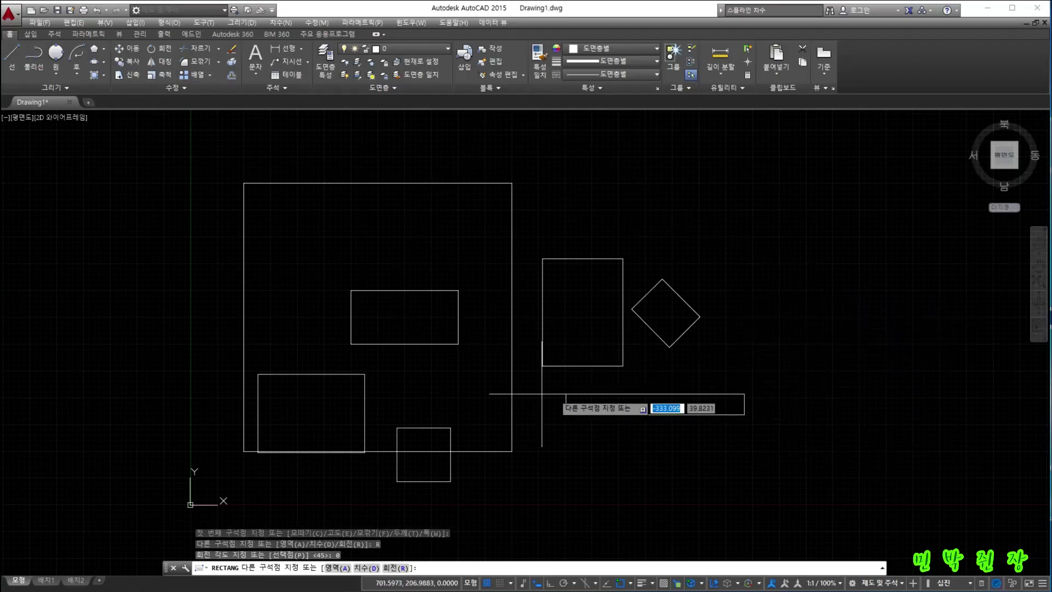
{"action": "left_click", "coordinate": [803, 354]}
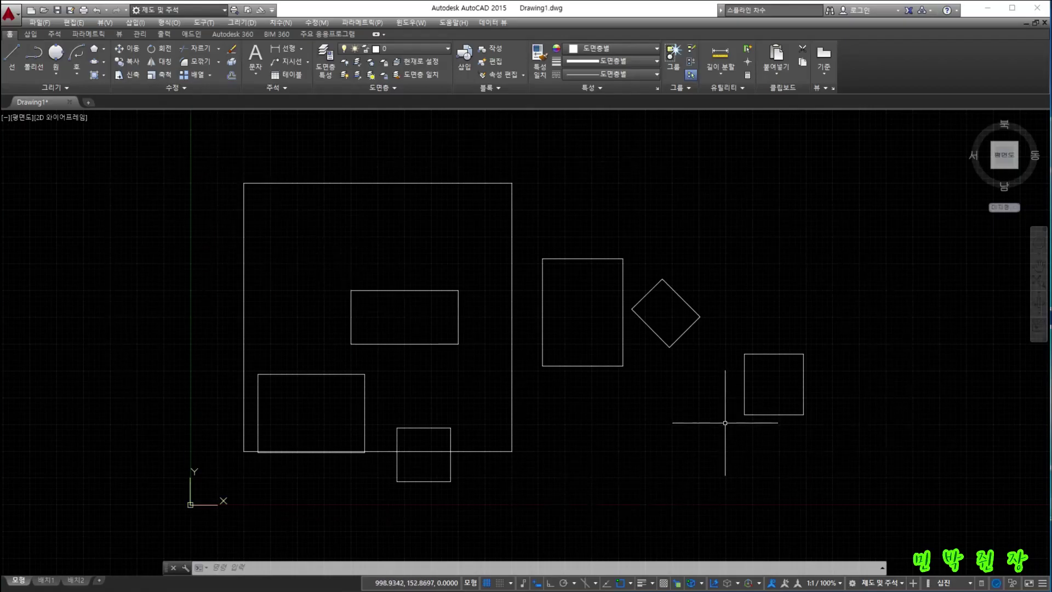
- Erase every object in the drawing and start a new rectangle with both chamfer distances set to 10
{"action": "key", "text": "ctrl+a"}
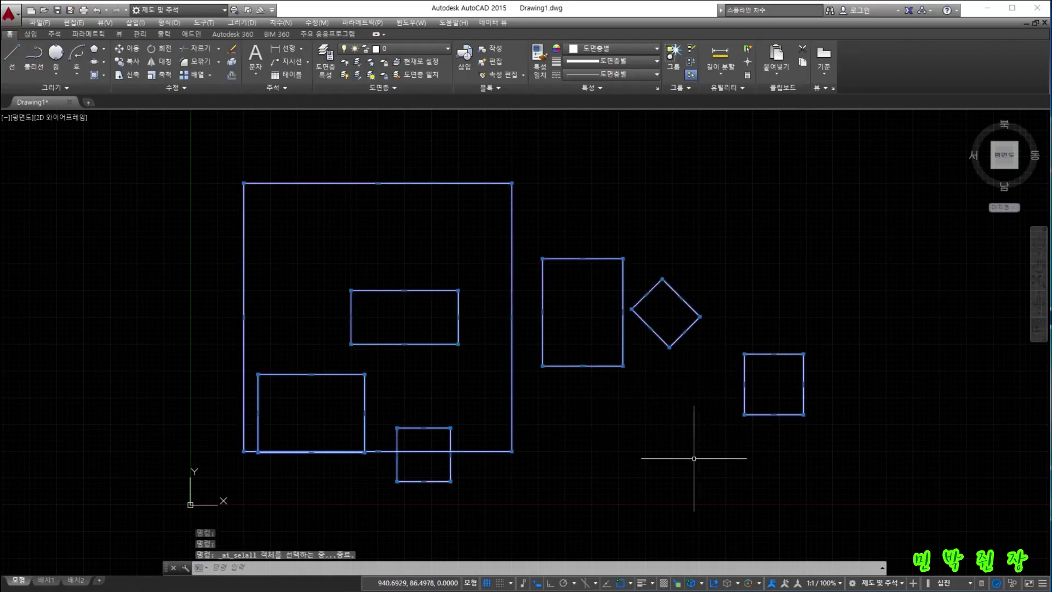
{"action": "key", "text": "Delete"}
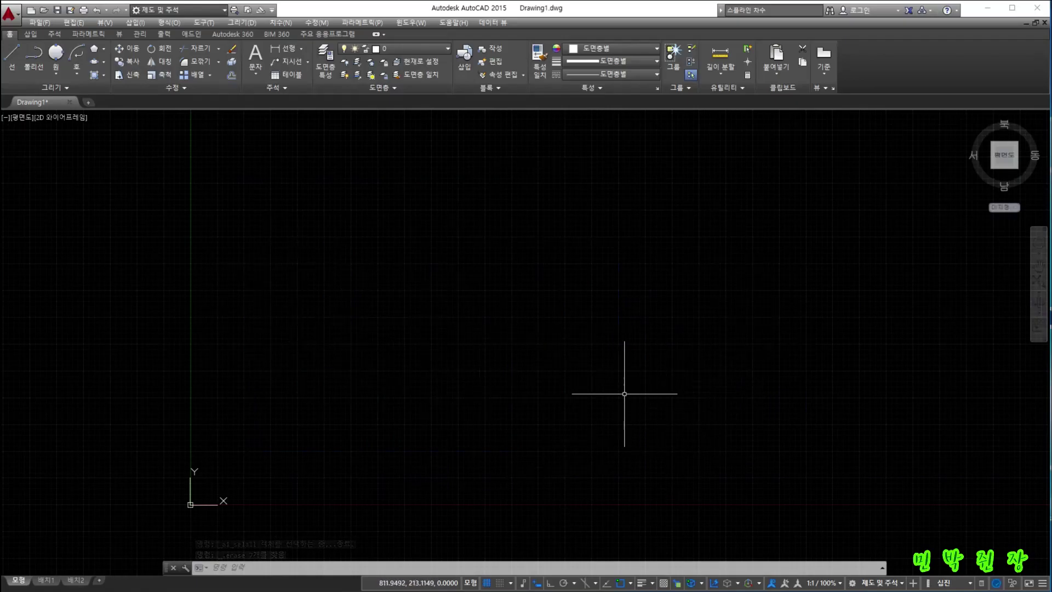
{"action": "type", "text": "rec"}
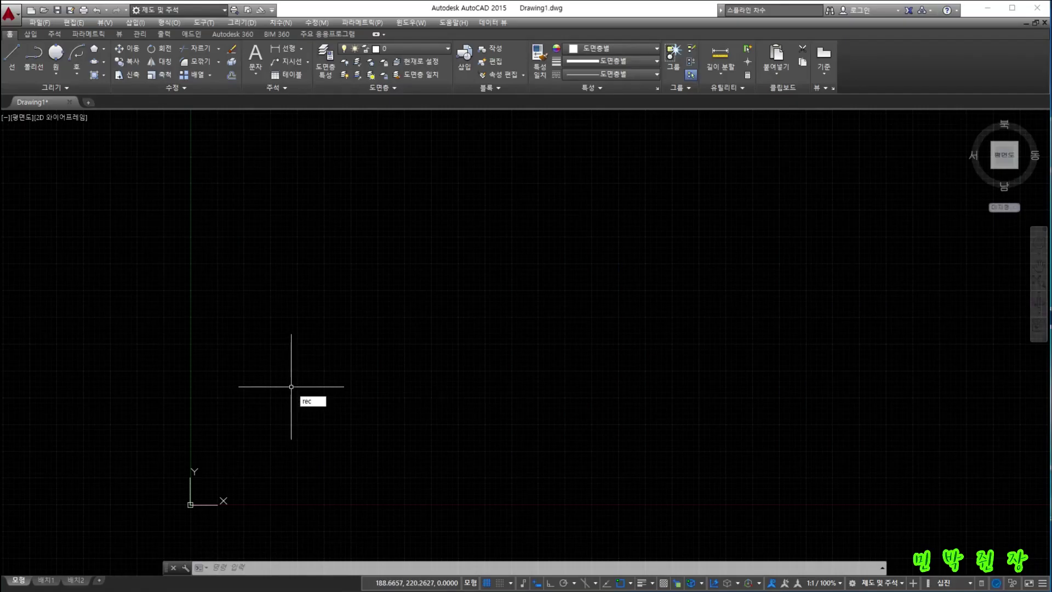
{"action": "key", "text": "space"}
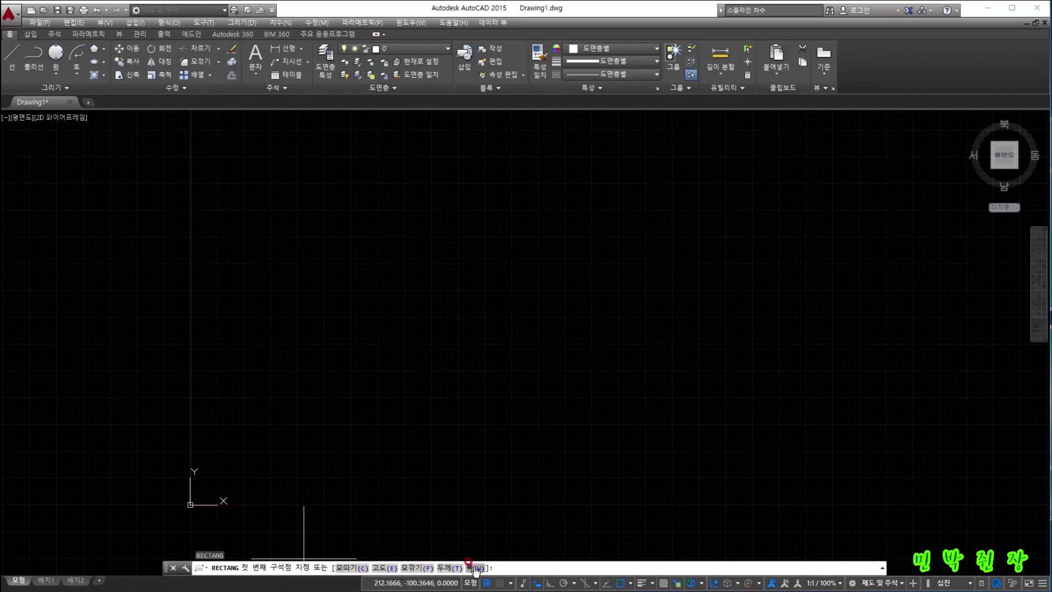
{"action": "left_click", "coordinate": [345, 568]}
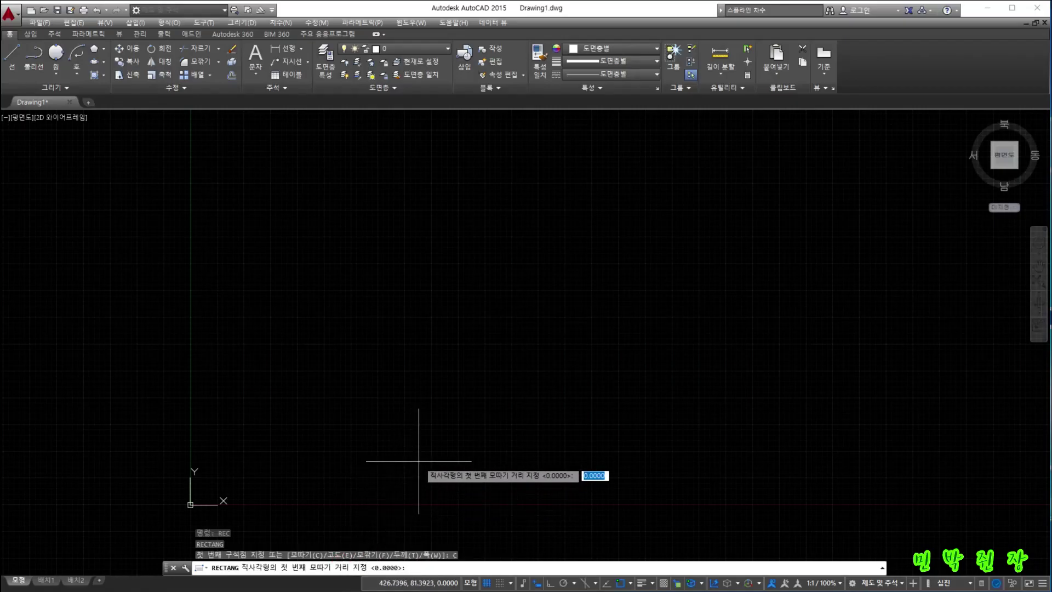
{"action": "type", "text": "10"}
{"action": "key", "text": "Return"}
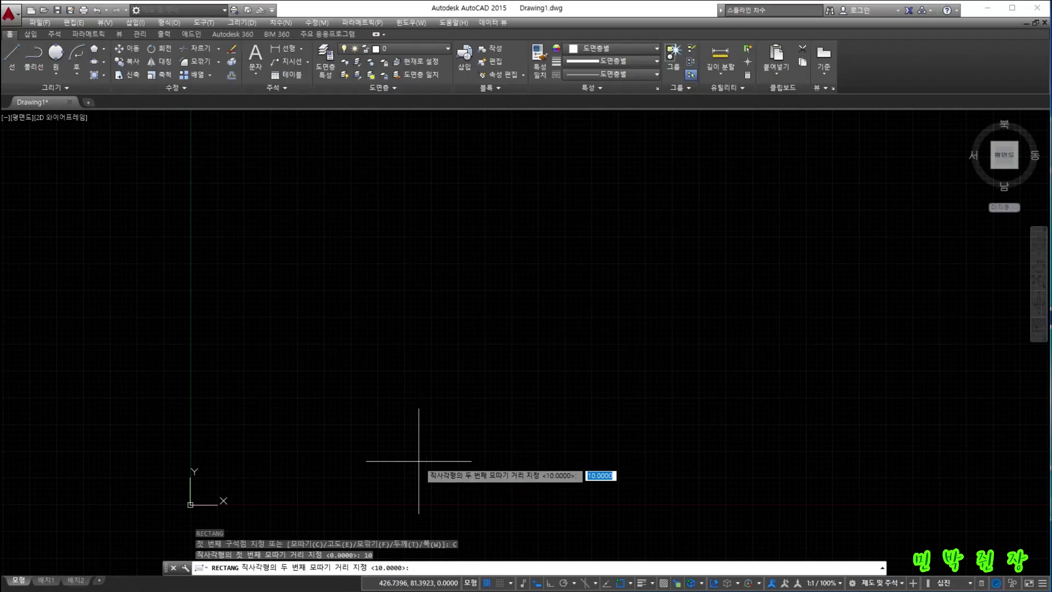
{"action": "type", "text": "10"}
{"action": "key", "text": "Return"}
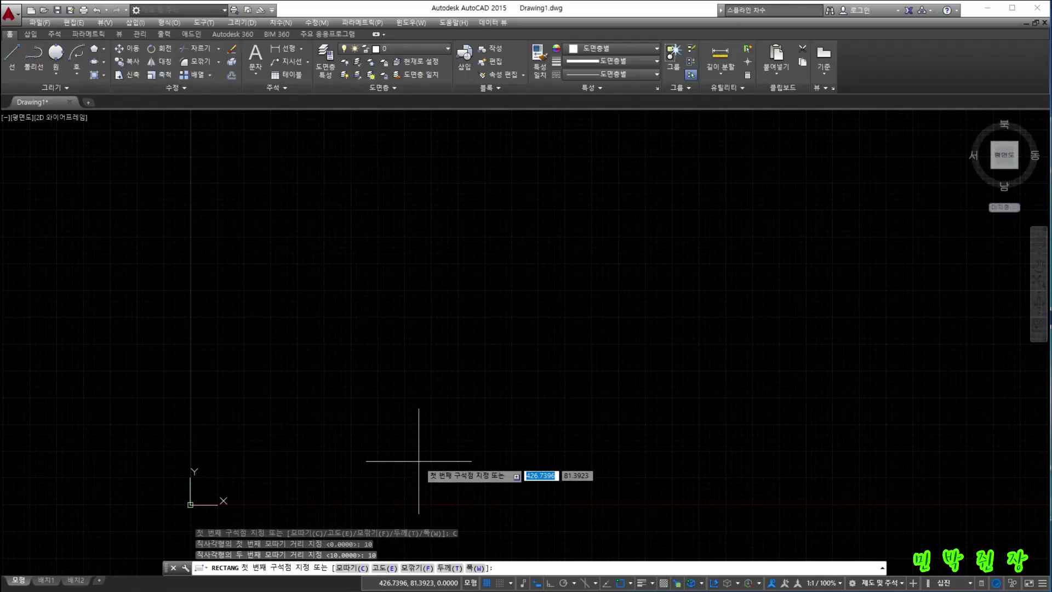
- Place the chamfered rectangle's first corner at 100,100 and its opposite corner at a relative offset of 200,200
{"action": "type", "text": "100"}
{"action": "key", "text": "Tab"}
{"action": "type", "text": "100"}
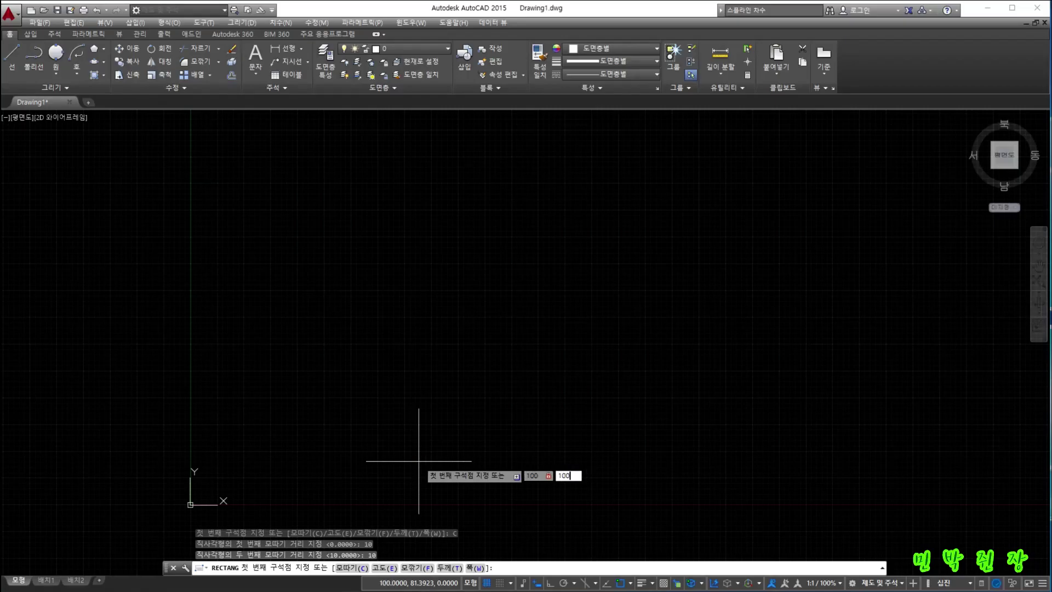
{"action": "key", "text": "Return"}
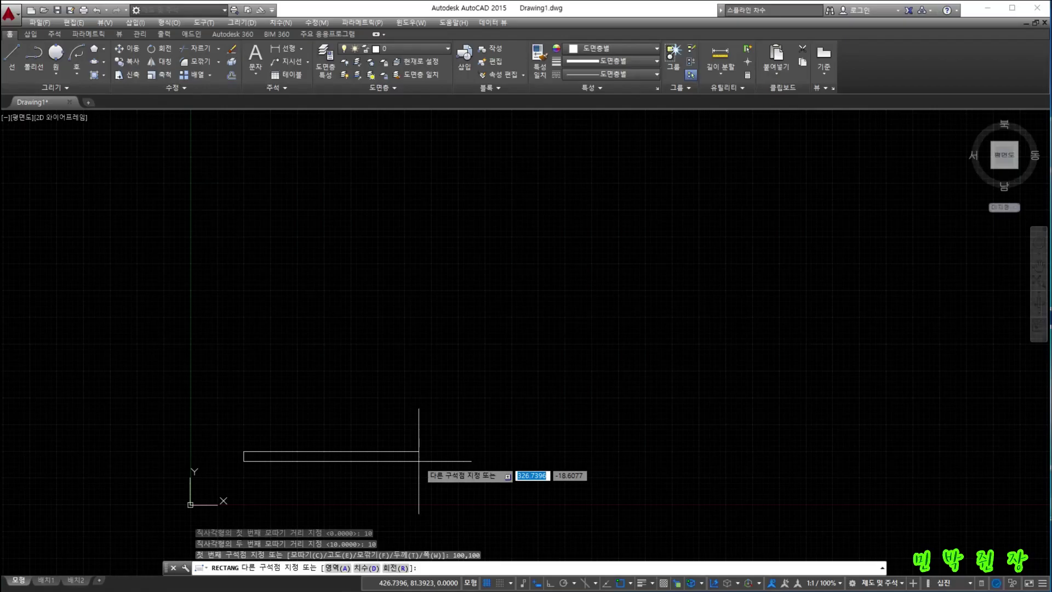
{"action": "type", "text": "200"}
{"action": "key", "text": "Tab"}
{"action": "type", "text": "200"}
{"action": "key", "text": "Return"}
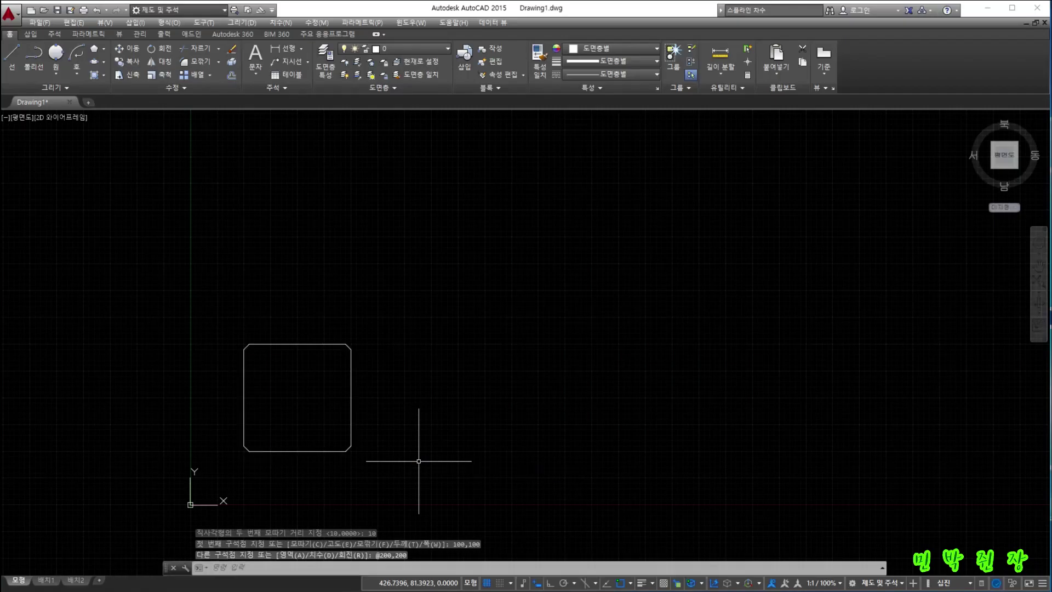
{"action": "scroll", "coordinate": [351, 451], "scroll_direction": "up", "scroll_amount": 7}
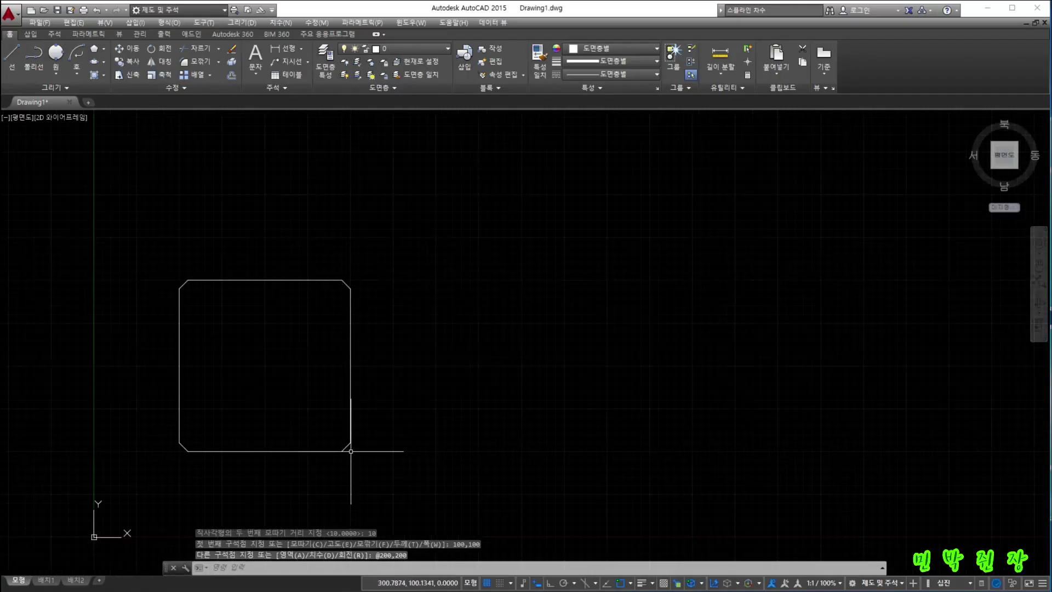
{"action": "scroll", "coordinate": [339, 446], "scroll_direction": "down", "scroll_amount": 7}
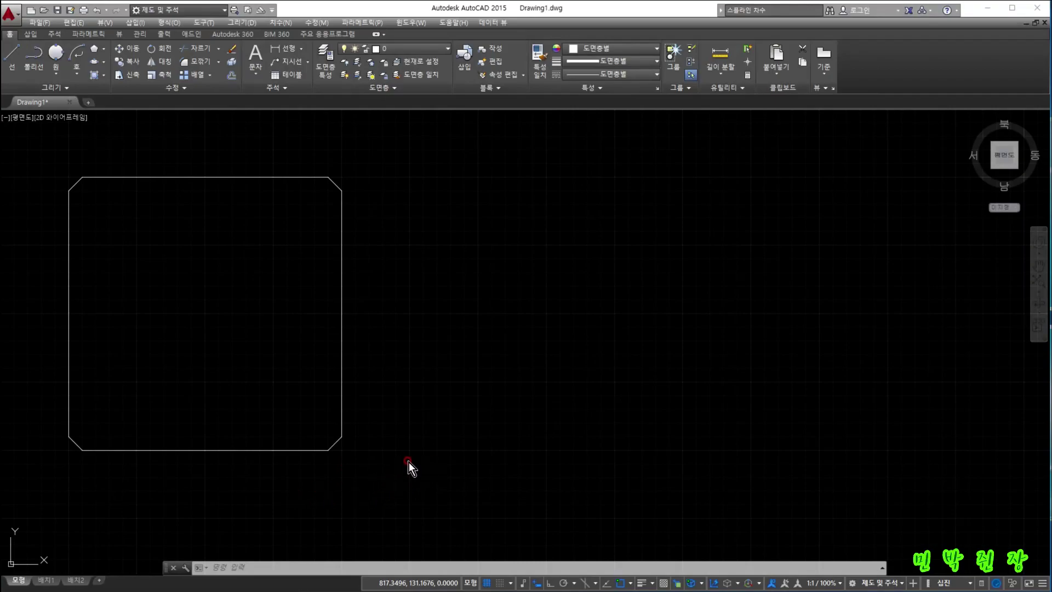
- Regenerate the drawing and draw a smaller freehand rectangle with the retained 10 by 10 chamfer, right of the large one
{"action": "scroll", "coordinate": [390, 465], "scroll_direction": "down", "scroll_amount": 4}
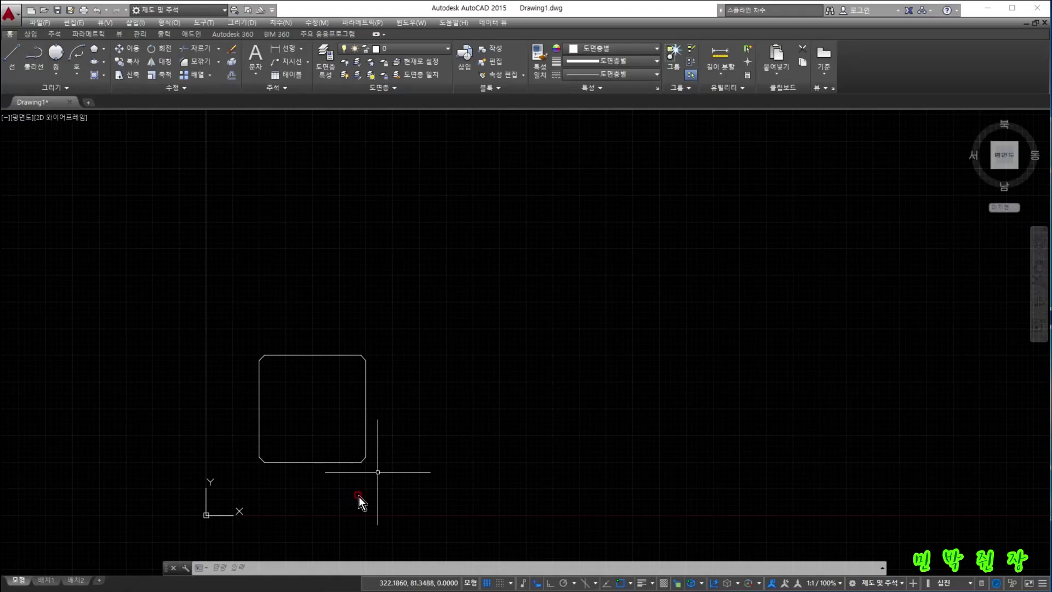
{"action": "type", "text": "re"}
{"action": "key", "text": "Return"}
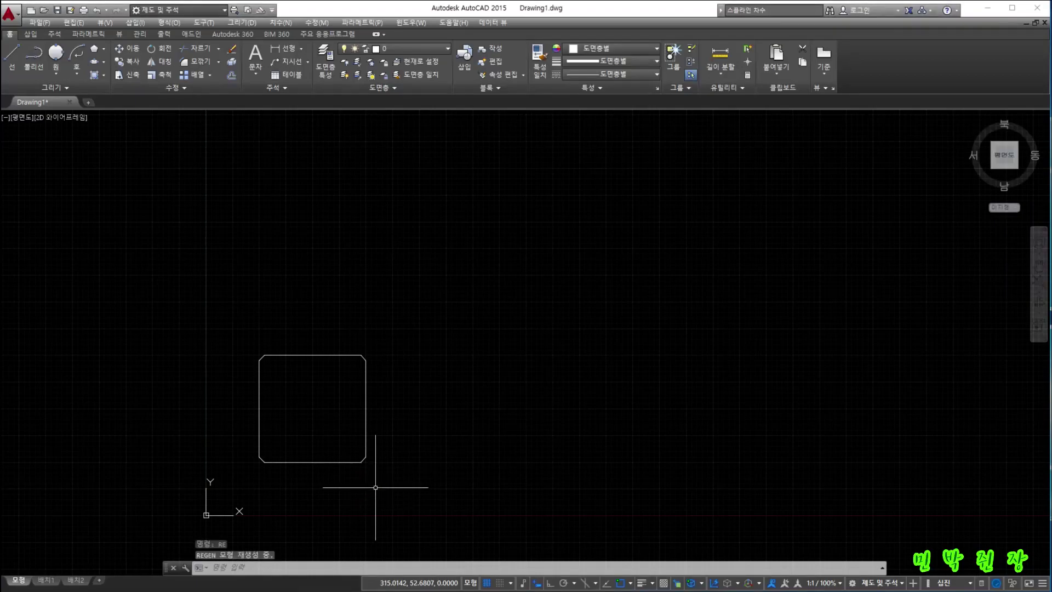
{"action": "type", "text": "rec"}
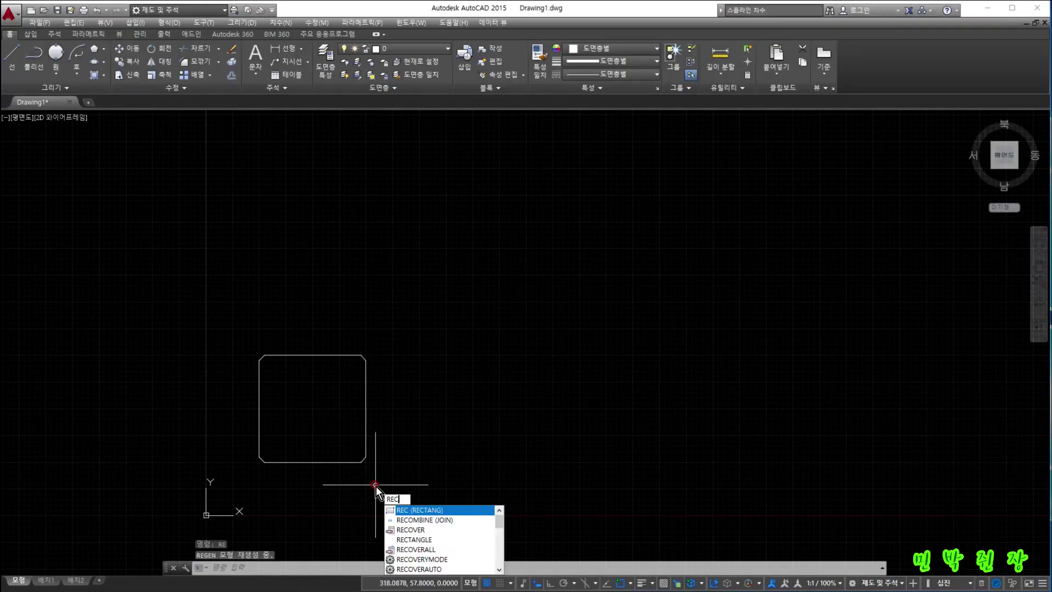
{"action": "key", "text": "Return"}
{"action": "left_click", "coordinate": [404, 474]}
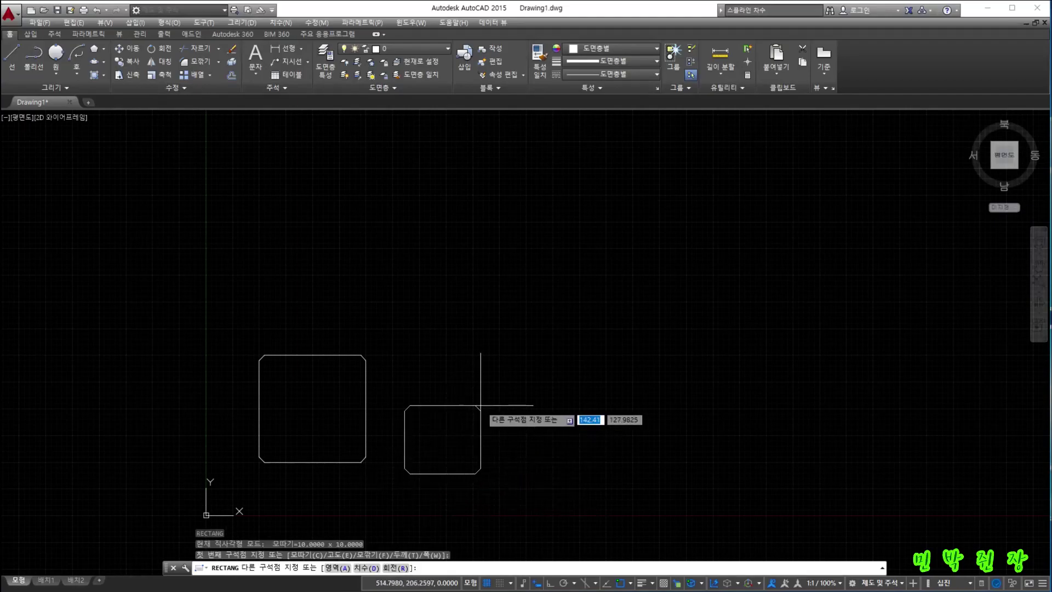
{"action": "left_click", "coordinate": [450, 417]}
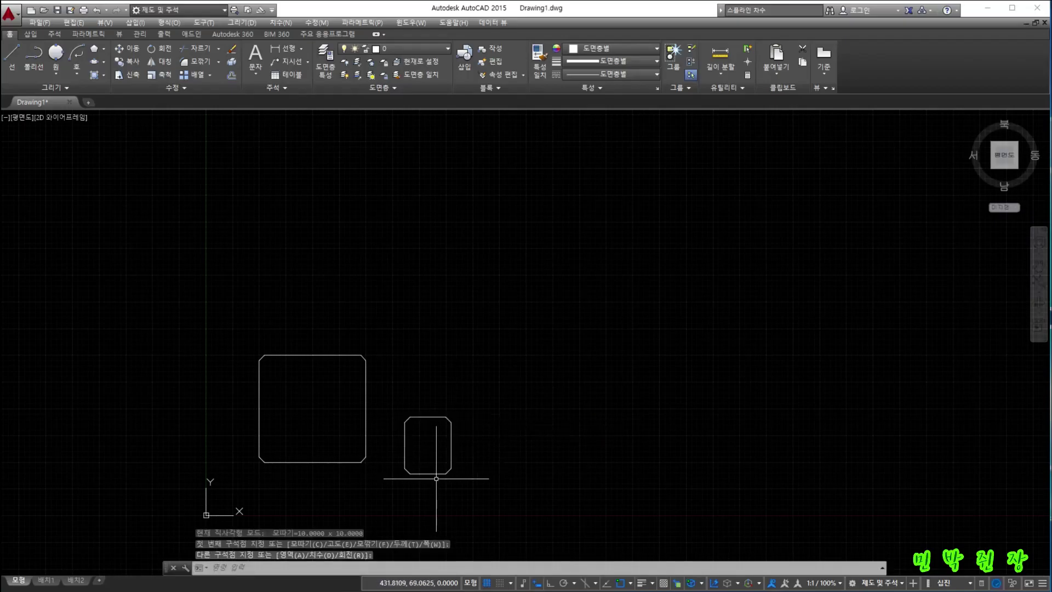
{"action": "scroll", "coordinate": [446, 474], "scroll_direction": "up", "scroll_amount": 4}
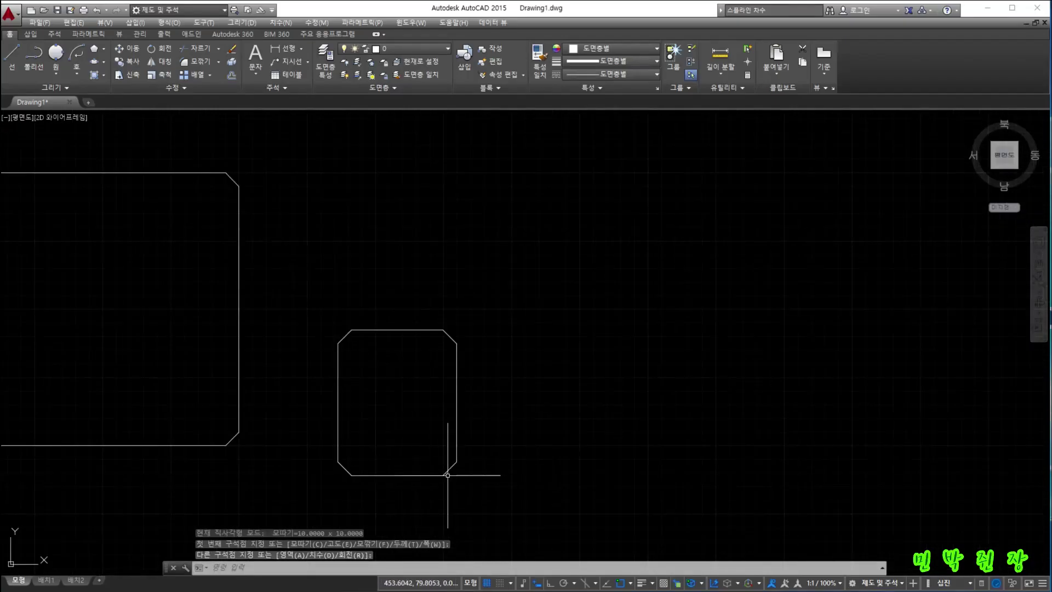
{"action": "scroll", "coordinate": [450, 474], "scroll_direction": "down", "scroll_amount": 4}
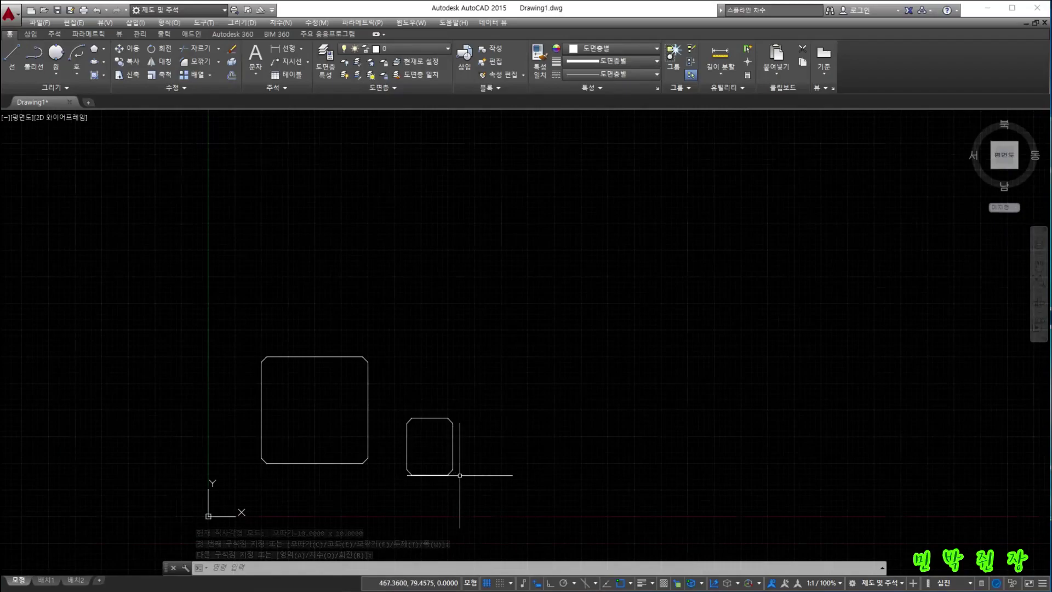
- Erase the small chamfered rectangle beside the large one
{"action": "left_click", "coordinate": [398, 404]}
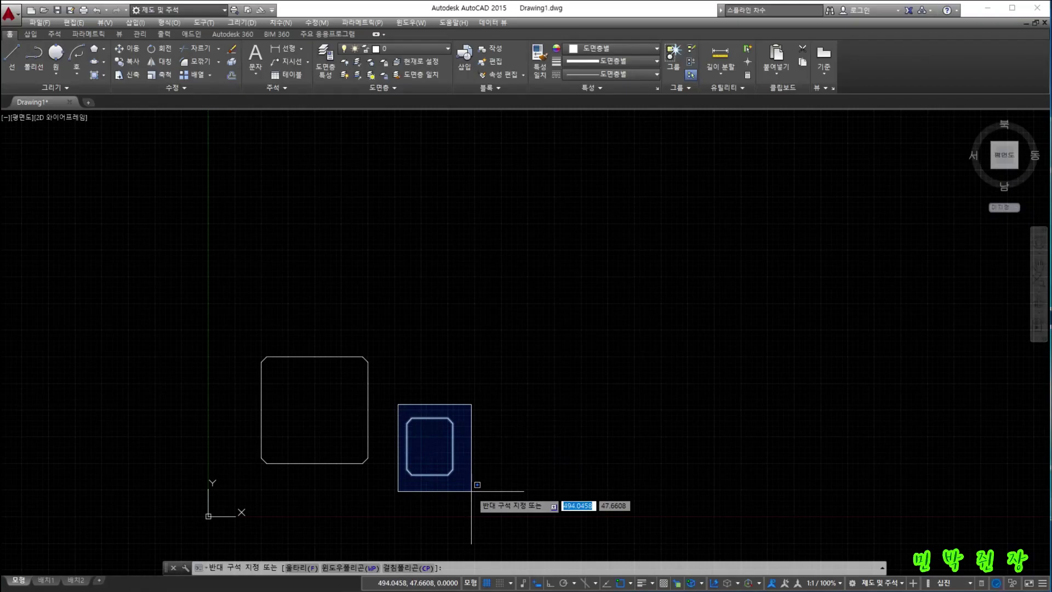
{"action": "key", "text": "Escape"}
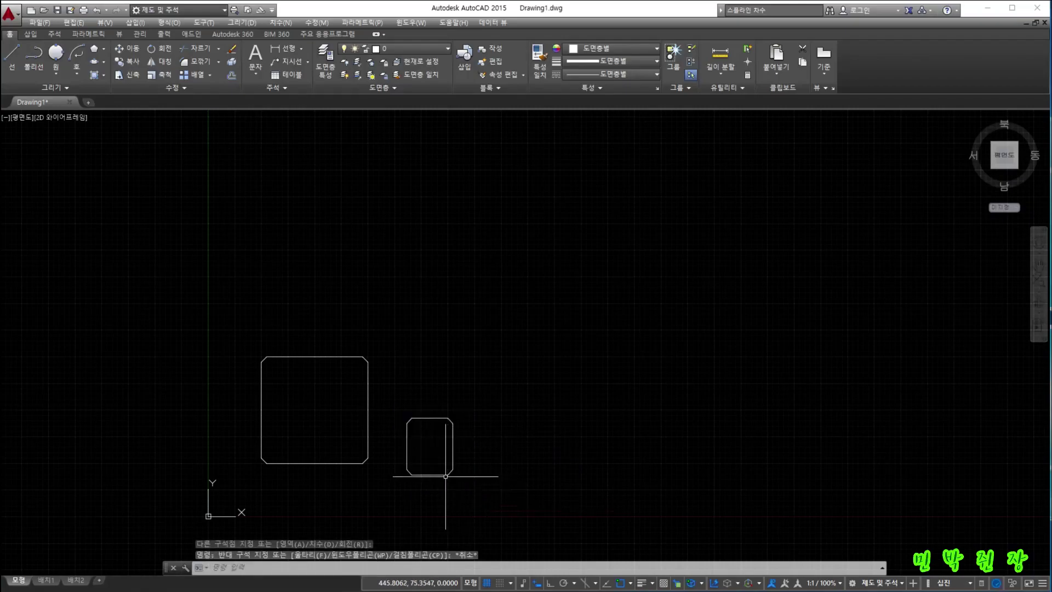
{"action": "left_click", "coordinate": [448, 474]}
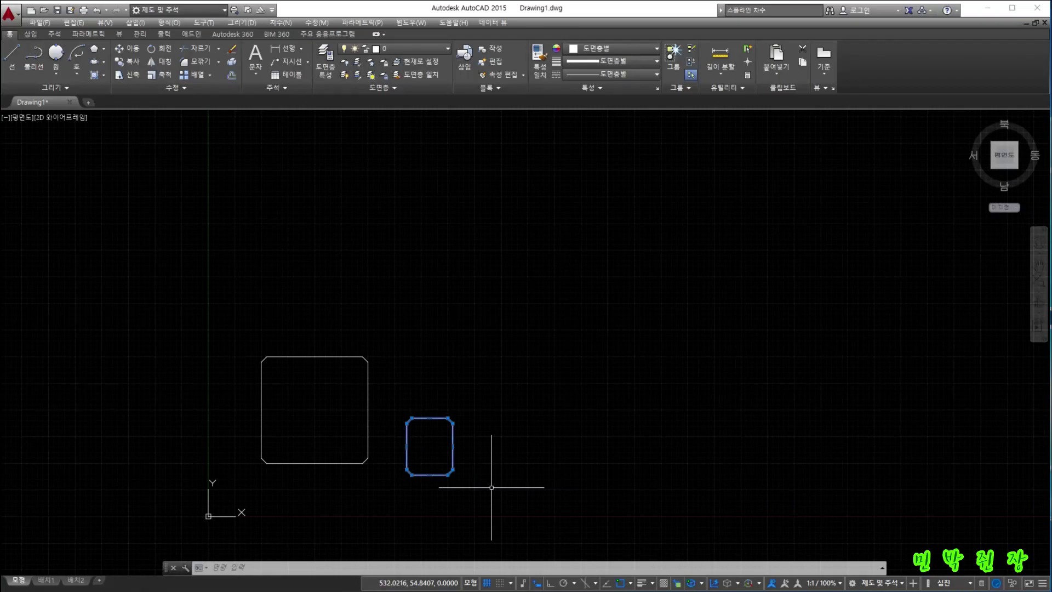
{"action": "key", "text": "Delete"}
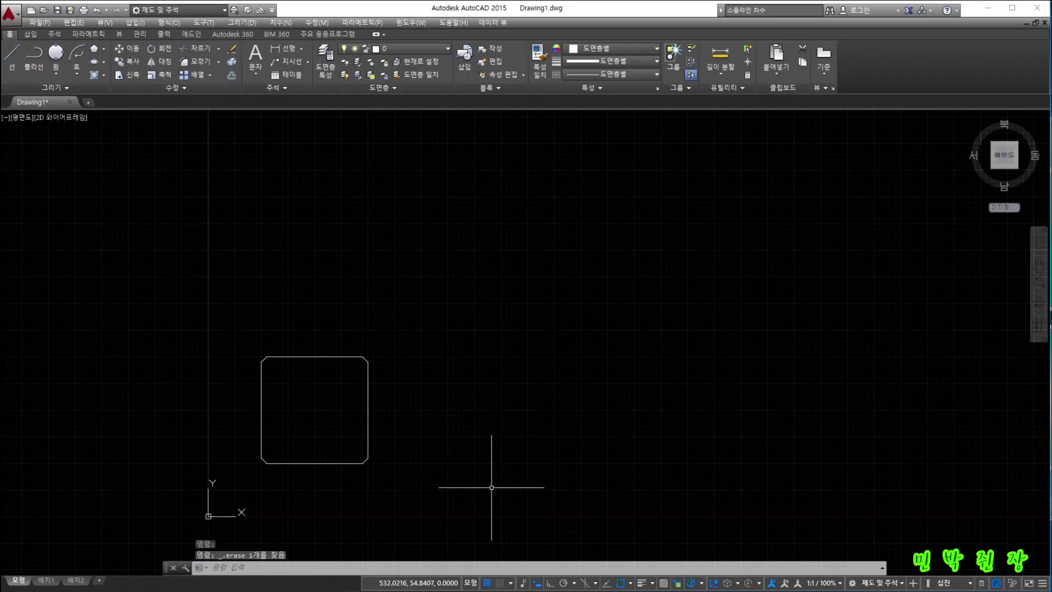
- Start a new rectangle and set both chamfer distances to 0
{"action": "type", "text": "REC"}
{"action": "key", "text": "Return"}
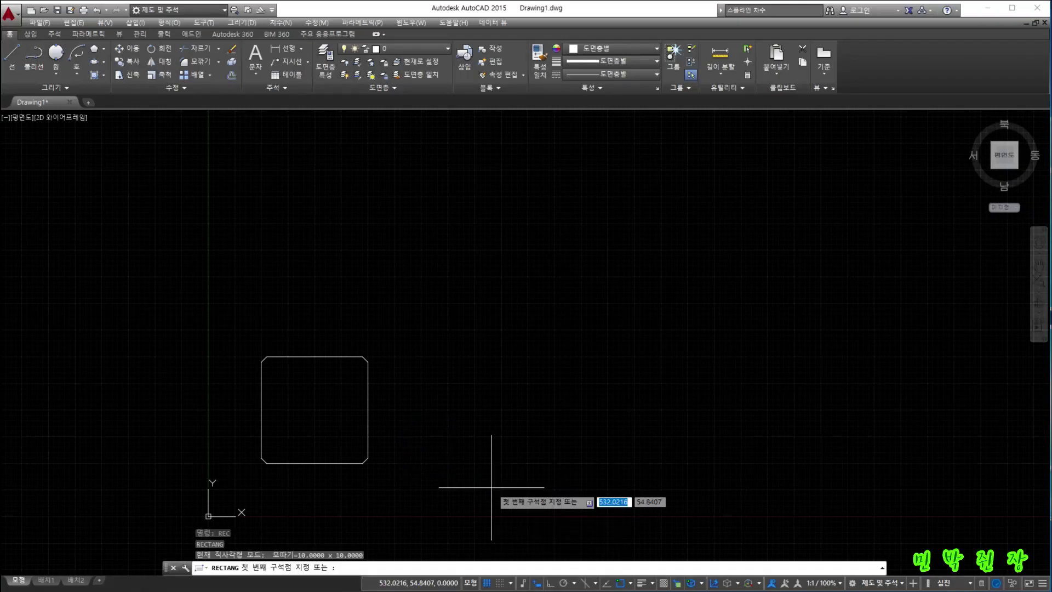
{"action": "left_click", "coordinate": [354, 567]}
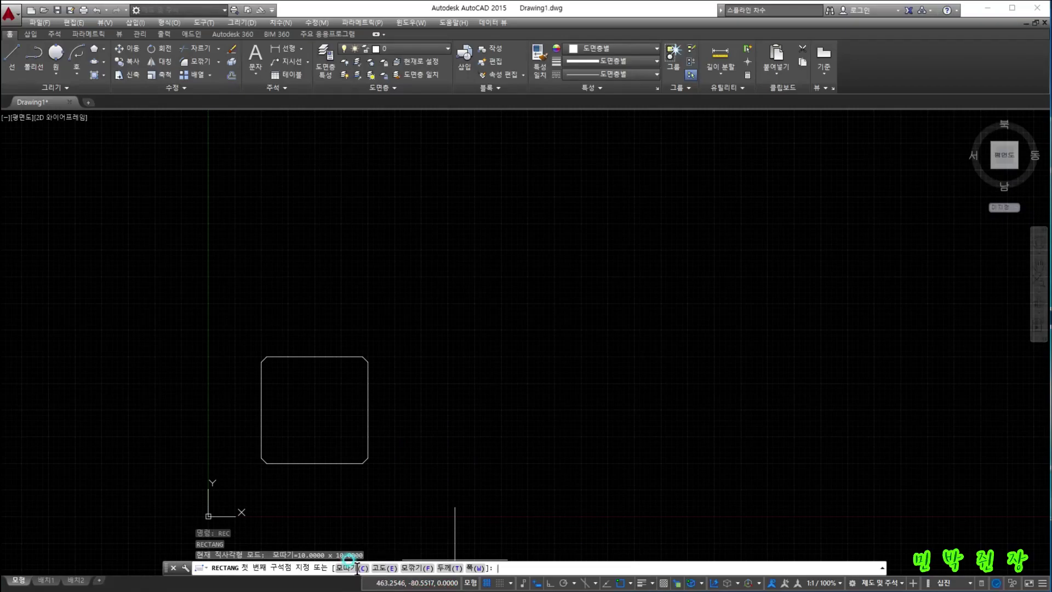
{"action": "left_click", "coordinate": [357, 568]}
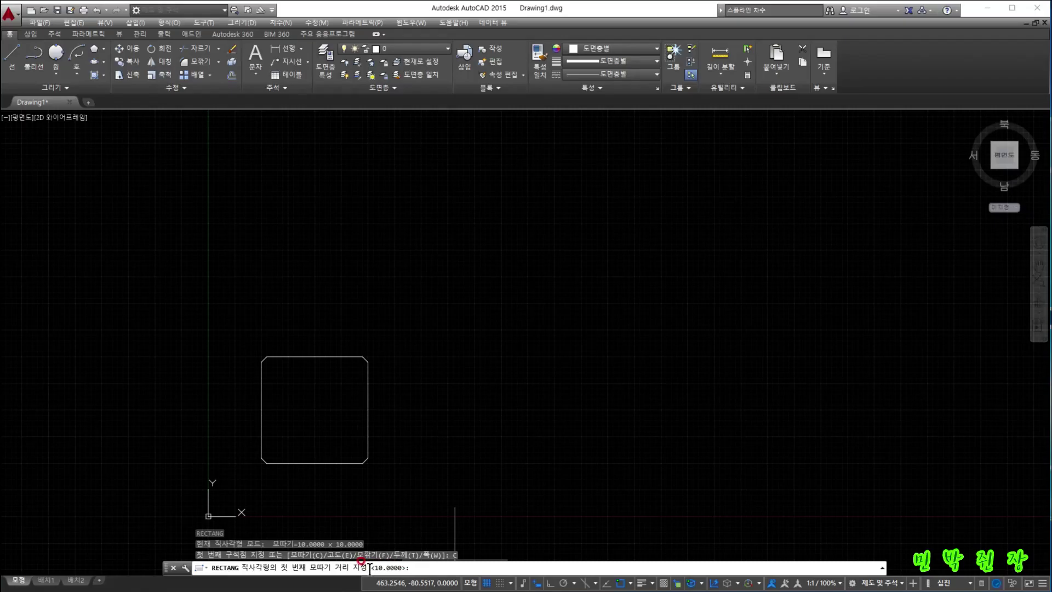
{"action": "type", "text": "0"}
{"action": "key", "text": "Return"}
{"action": "type", "text": "0"}
{"action": "key", "text": "Return"}
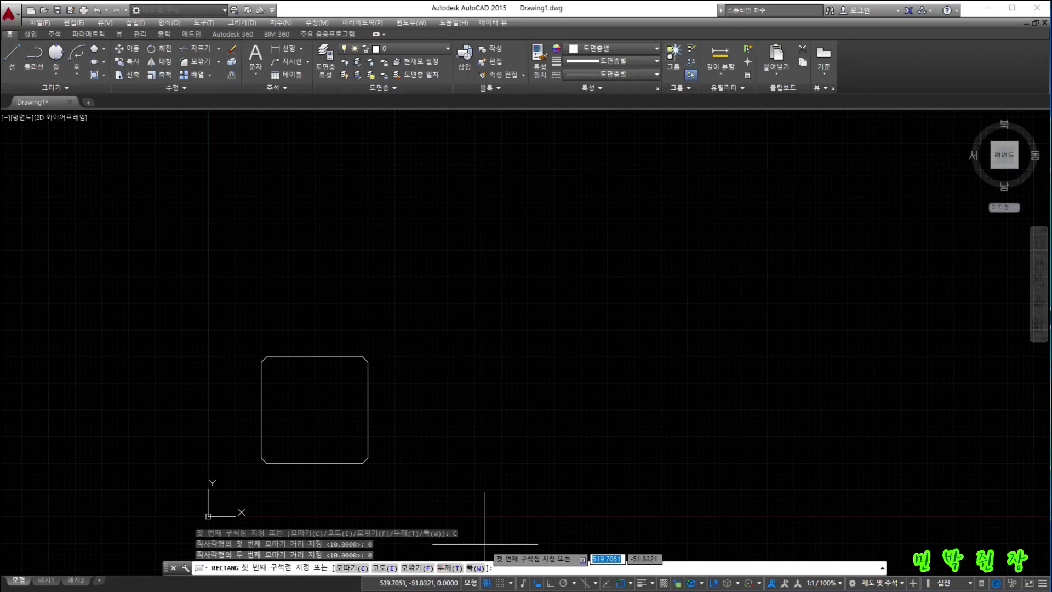
- Draw a small freehand rectangle with sharp corners, right of the chamfered one and near its lower edge
{"action": "left_click", "coordinate": [409, 465]}
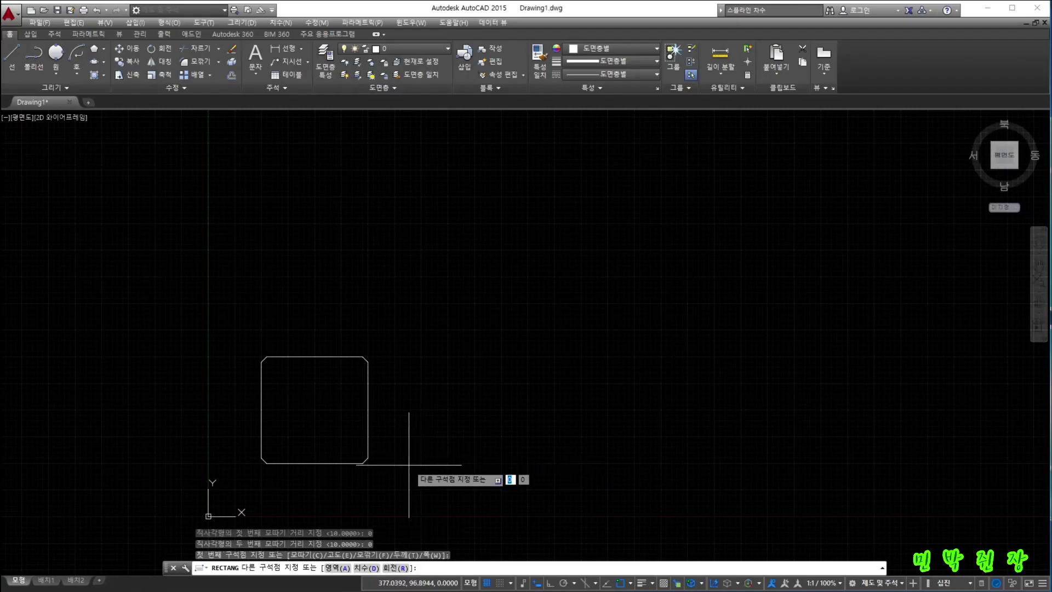
{"action": "left_click", "coordinate": [456, 416]}
{"action": "scroll", "coordinate": [452, 470], "scroll_direction": "up", "scroll_amount": 4}
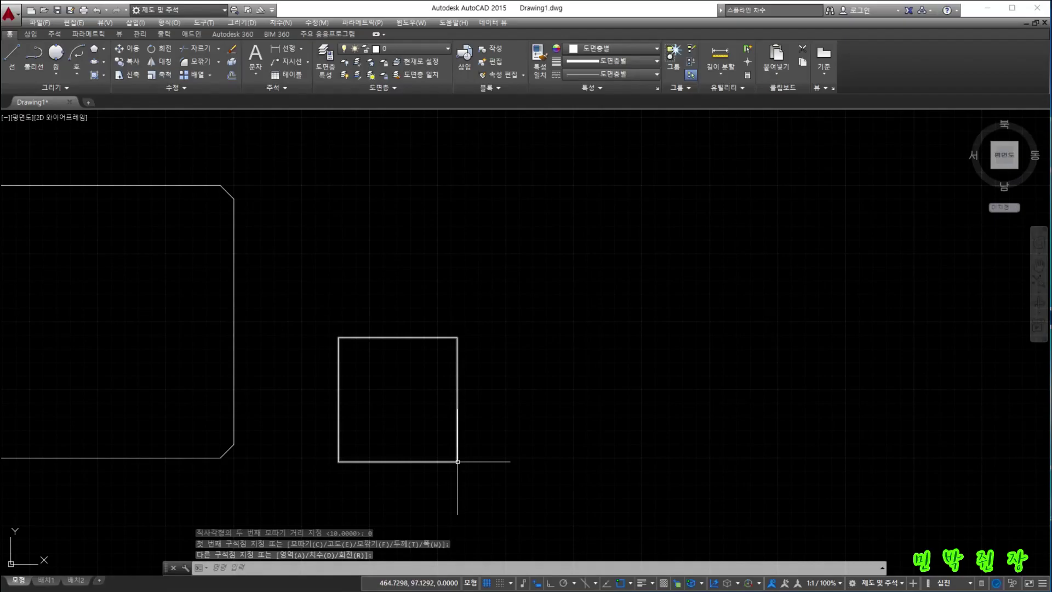
{"action": "scroll", "coordinate": [460, 461], "scroll_direction": "down", "scroll_amount": 4}
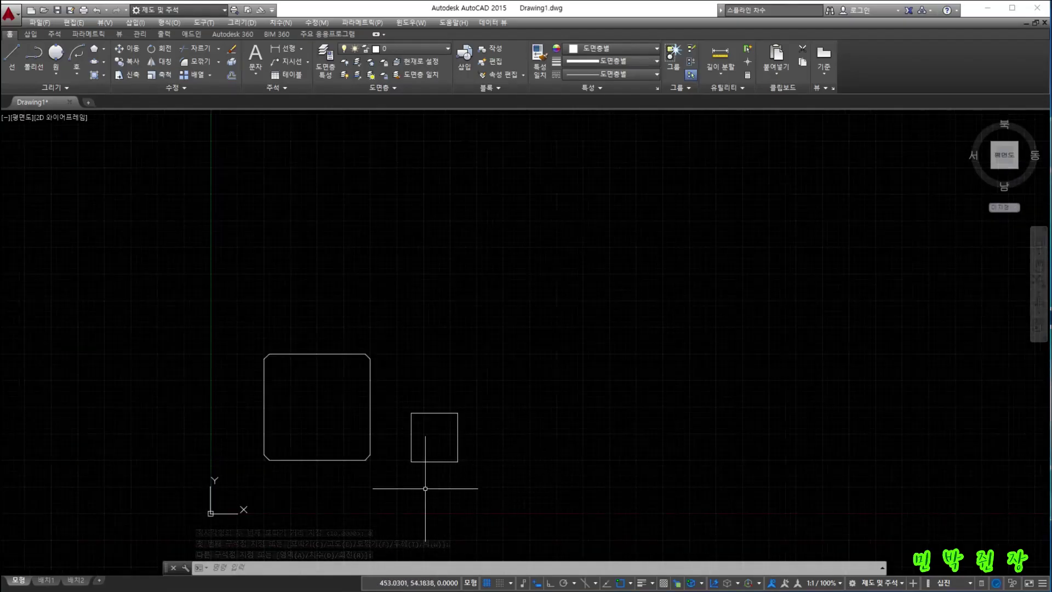
- Start another rectangle with the first chamfer distance set to 20 and the second to 10
{"action": "type", "text": "rec"}
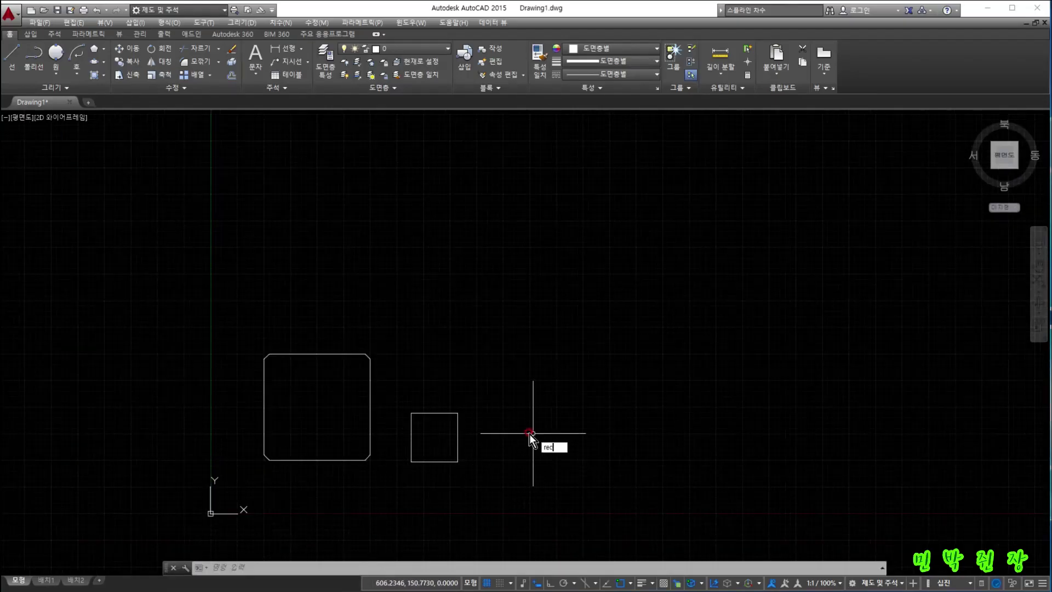
{"action": "key", "text": "Return"}
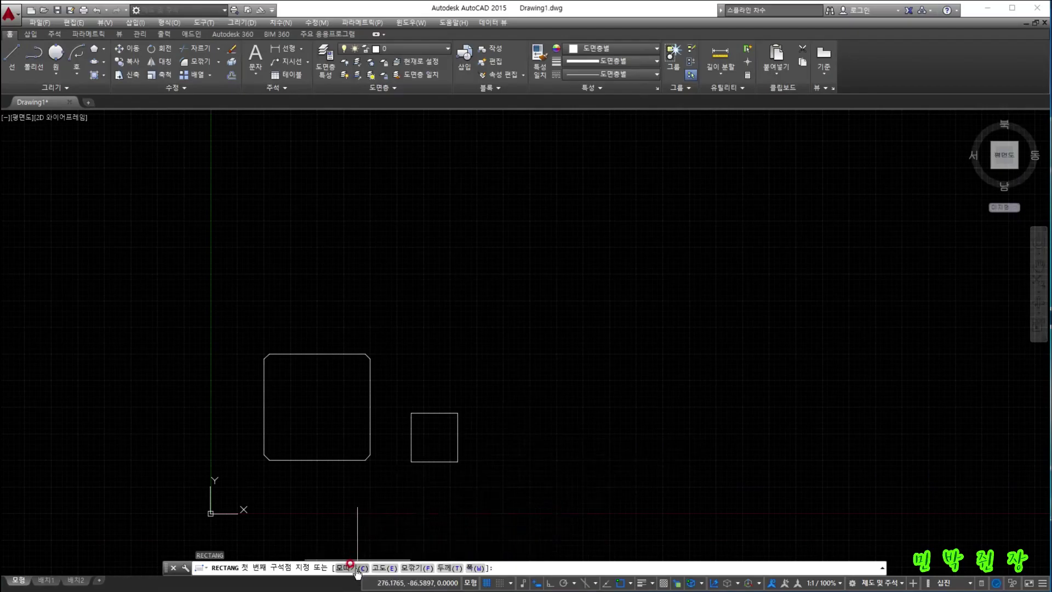
{"action": "left_click", "coordinate": [352, 568]}
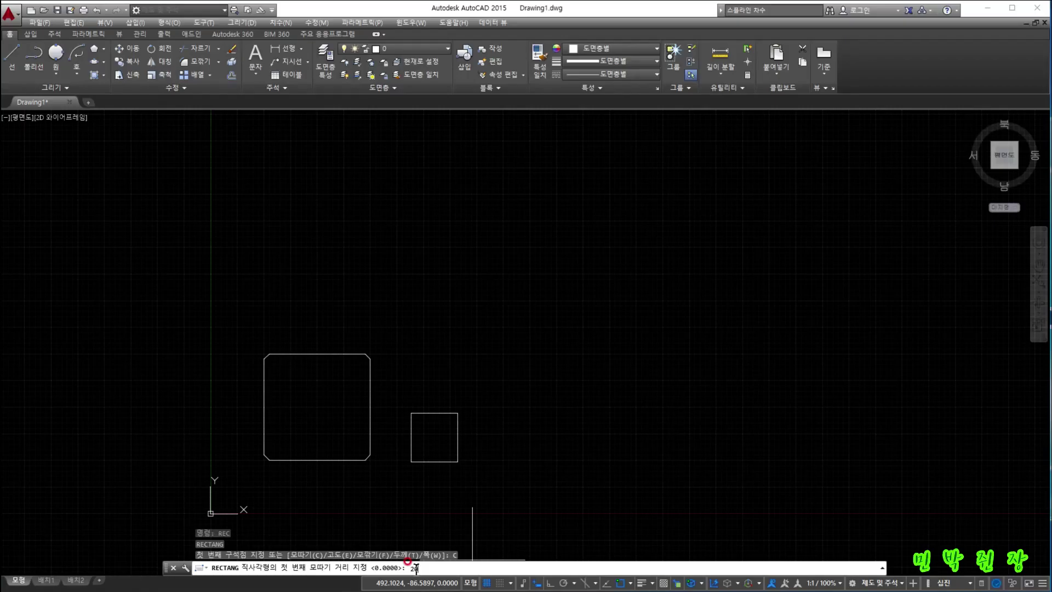
{"action": "key", "text": "Return"}
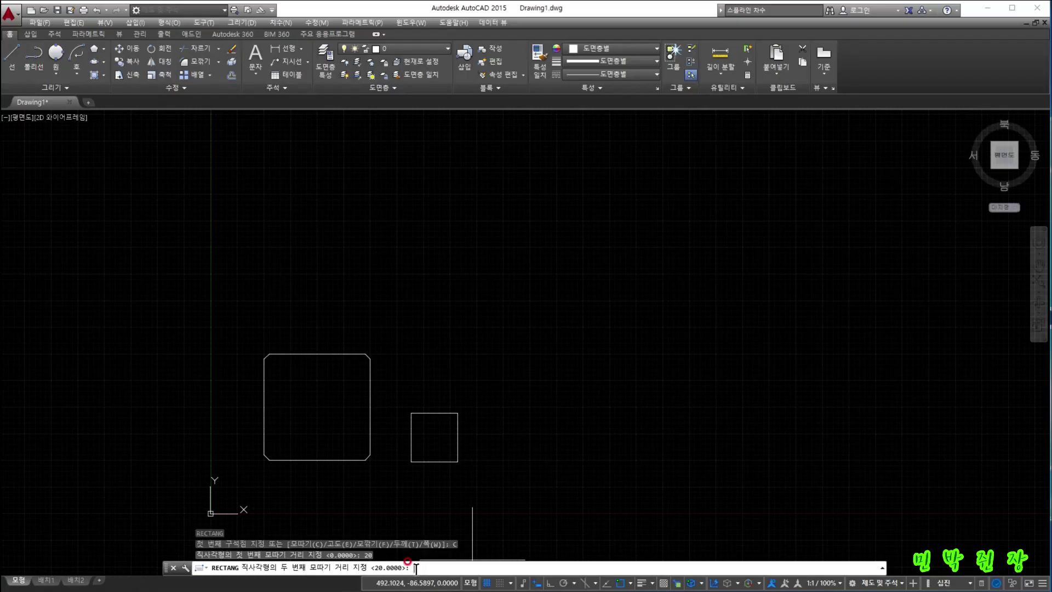
{"action": "key", "text": "Return"}
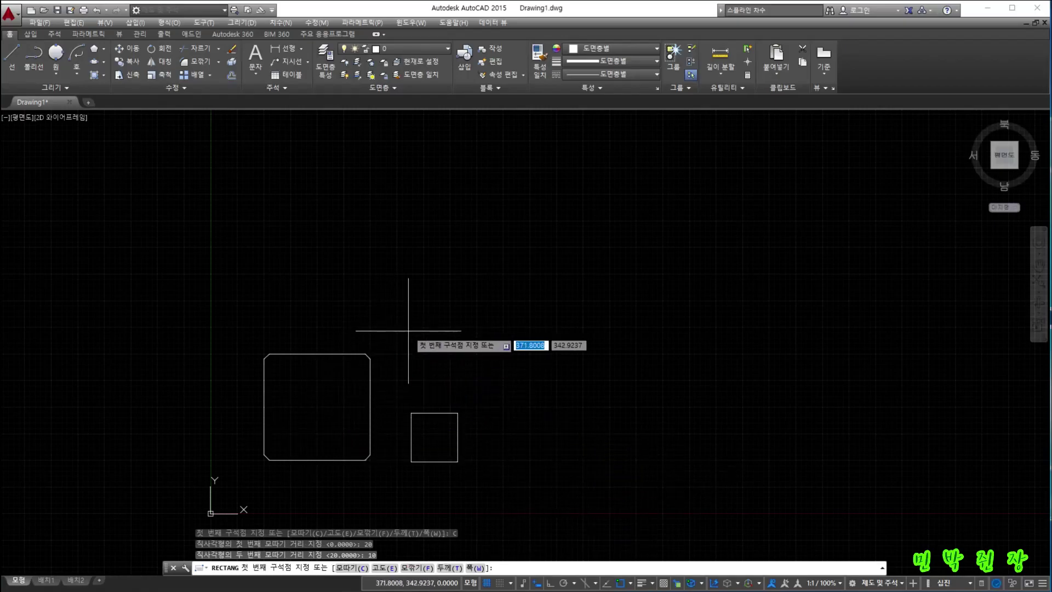
- Place the rectangle's first corner at 300,300 and its opposite corner at a relative offset of 500,500
{"action": "type", "text": "300"}
{"action": "key", "text": "Tab"}
{"action": "type", "text": "300"}
{"action": "key", "text": "Return"}
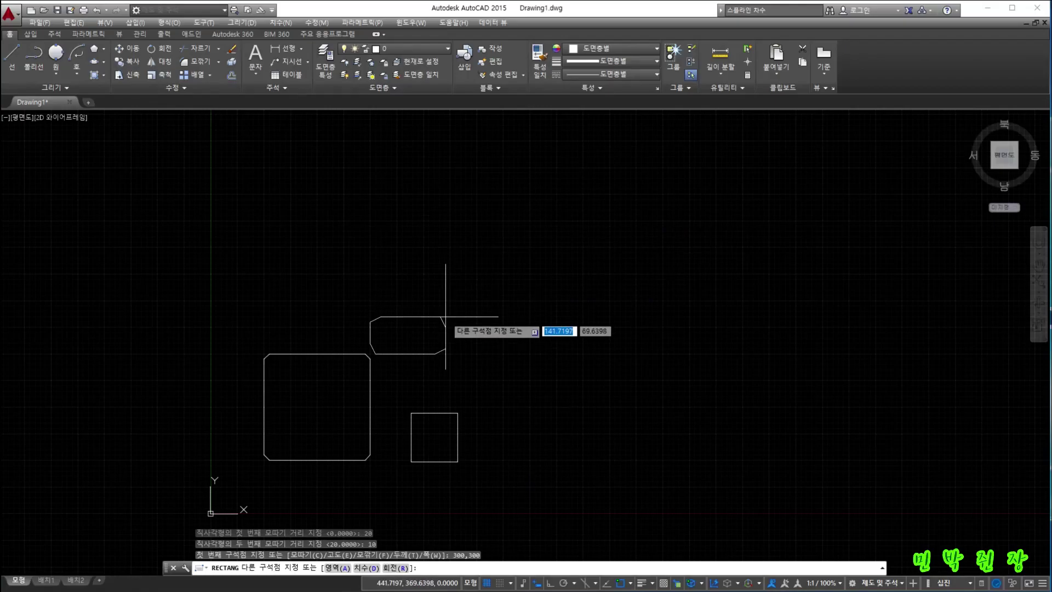
{"action": "key", "text": "Tab"}
{"action": "type", "text": "500"}
{"action": "key", "text": "Return"}
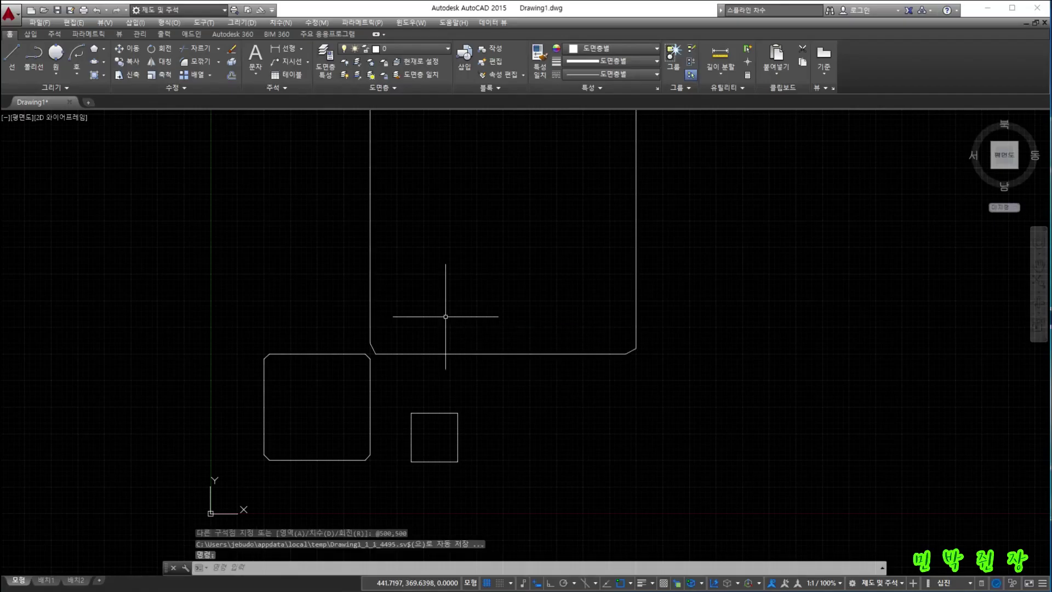
- Examine the unequal chamfers at the lower corners of the large rectangle and the drawing as a whole
{"action": "scroll", "coordinate": [623, 273], "scroll_direction": "up", "scroll_amount": 2}
{"action": "scroll", "coordinate": [622, 272], "scroll_direction": "down", "scroll_amount": 4}
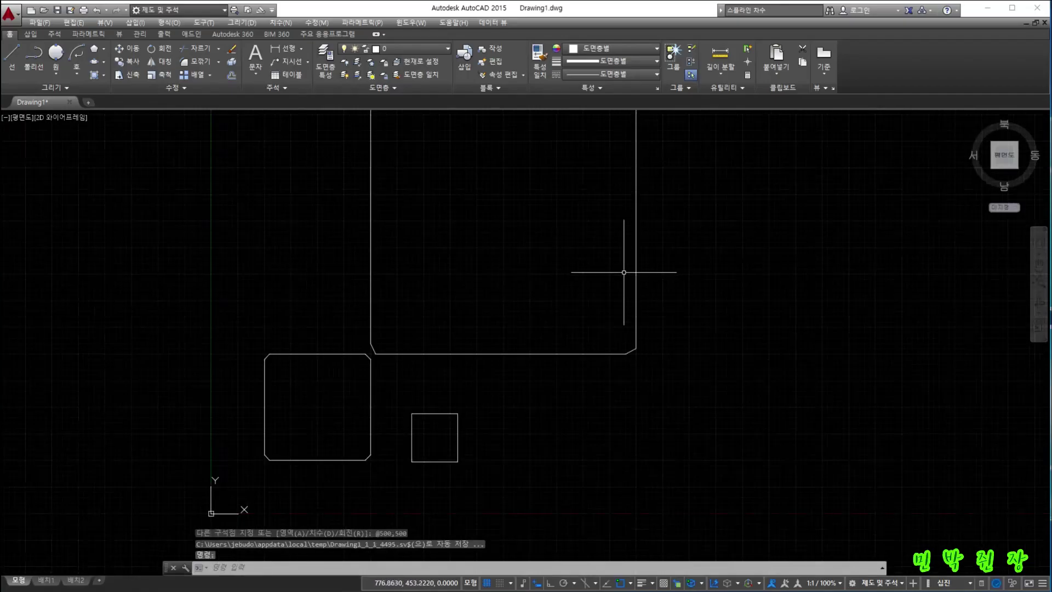
{"action": "middle_click_drag", "start_coordinate": [623, 272], "coordinate": [624, 272]}
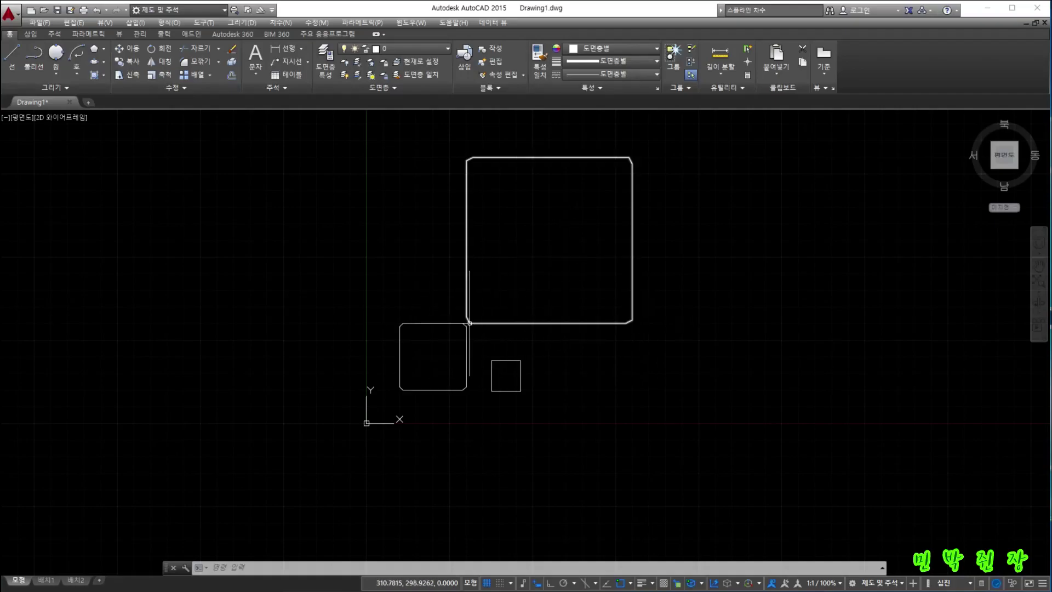
{"action": "scroll", "coordinate": [640, 324], "scroll_direction": "up", "scroll_amount": 6}
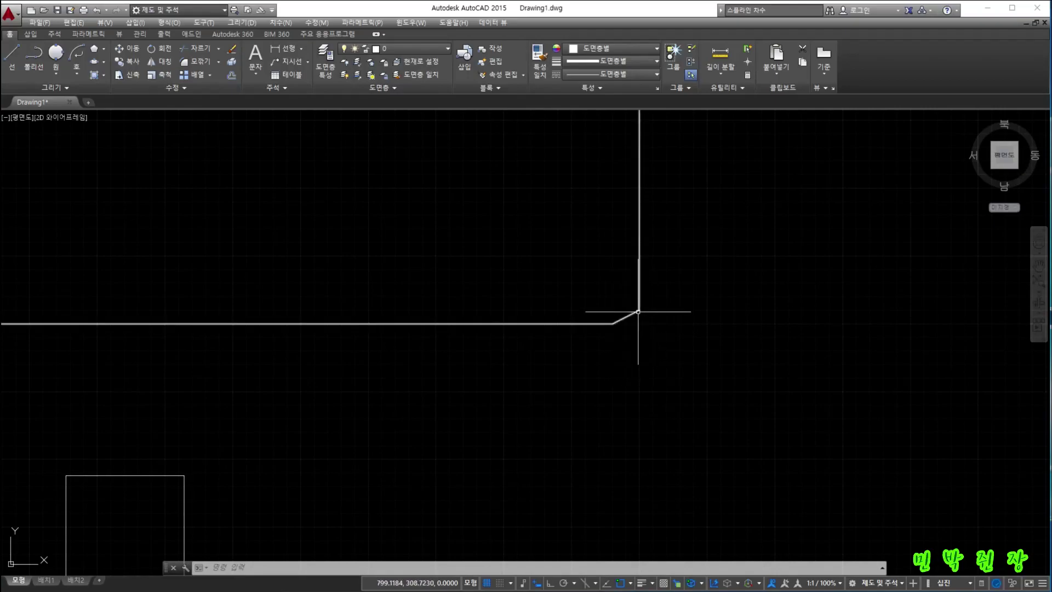
{"action": "scroll", "coordinate": [638, 311], "scroll_direction": "down", "scroll_amount": 3}
{"action": "middle_click_drag", "start_coordinate": [683, 205], "coordinate": [681, 320]}
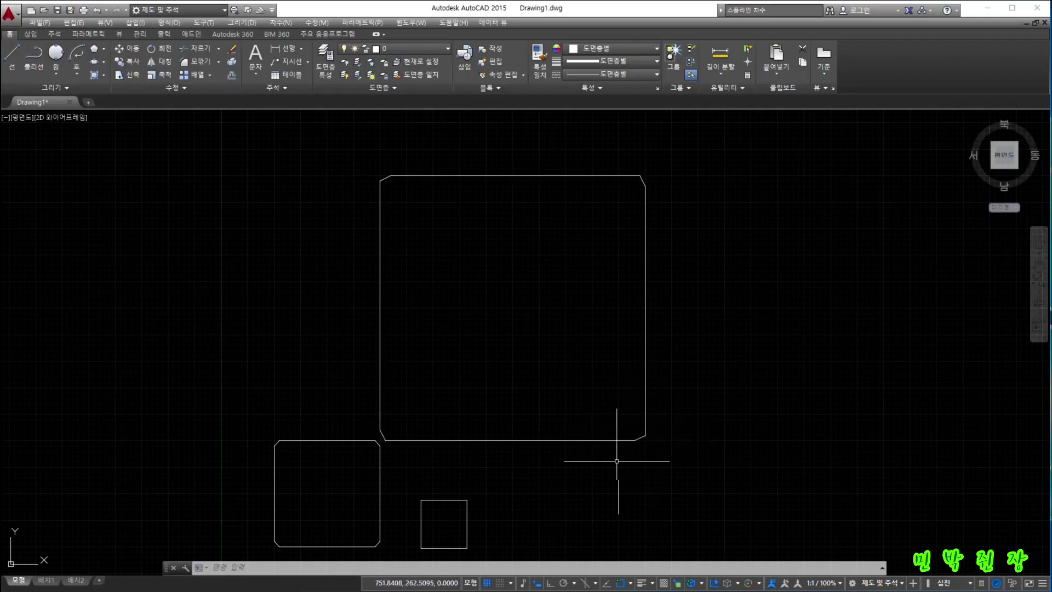
{"action": "scroll", "coordinate": [567, 487], "scroll_direction": "down", "scroll_amount": 4}
{"action": "middle_click_drag", "start_coordinate": [565, 483], "coordinate": [600, 416]}
- Start a new rectangle and reset both chamfer distances to 0
{"action": "type", "text": "c"}
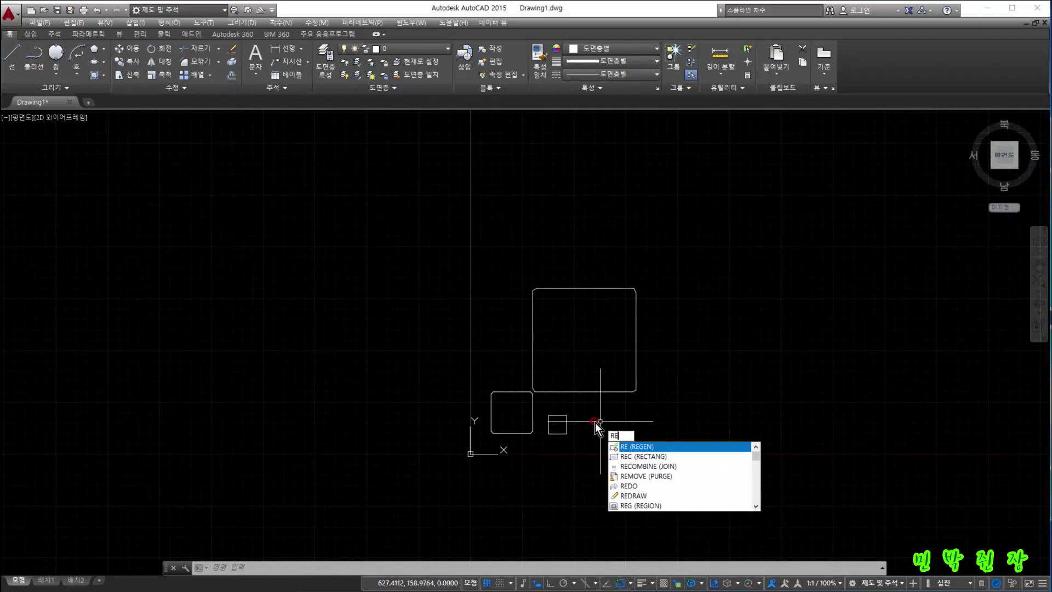
{"action": "key", "text": "Return"}
{"action": "type", "text": "c"}
{"action": "key", "text": "Return"}
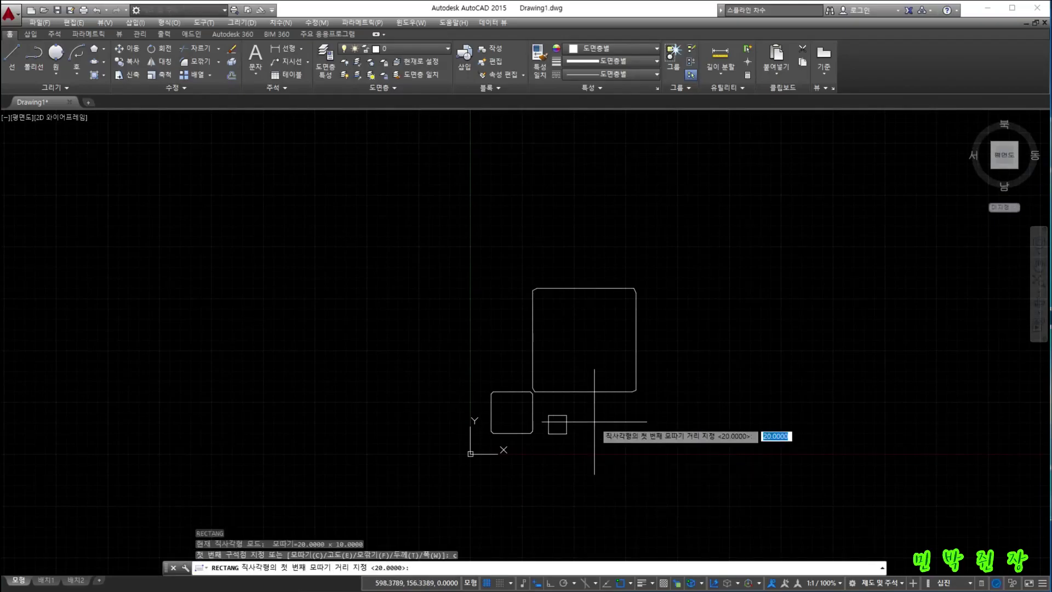
{"action": "type", "text": "0"}
{"action": "key", "text": "Return"}
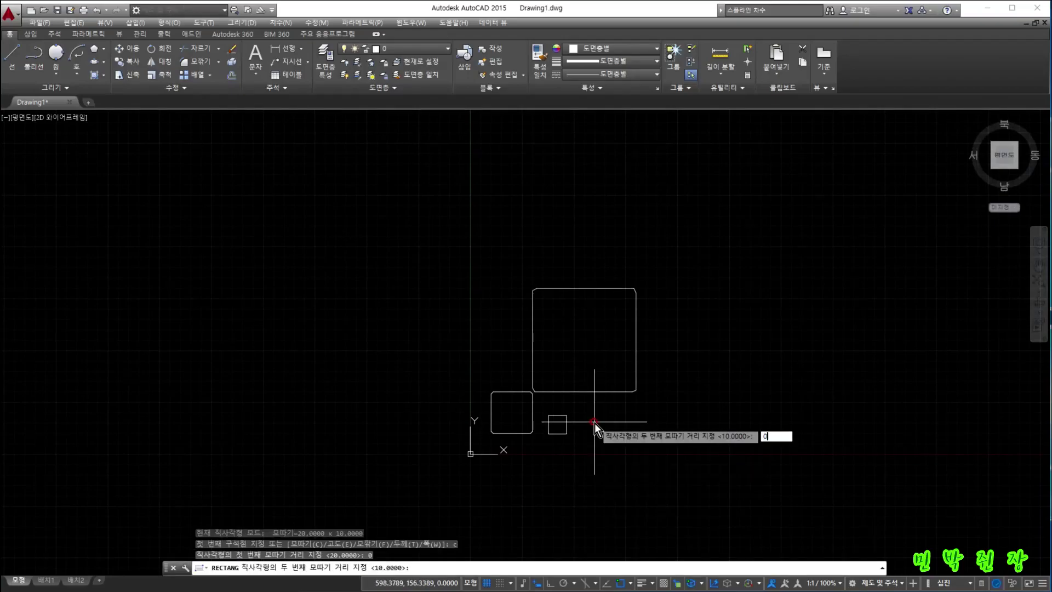
{"action": "key", "text": "Return"}
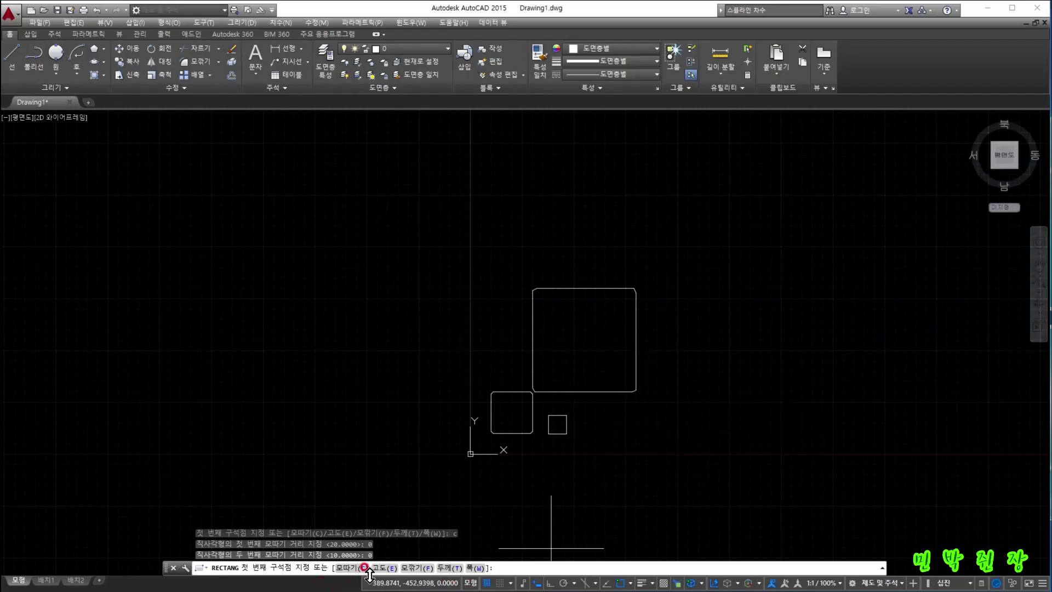
- Set the rectangle elevation to 100 and draw a freehand rectangle about 245 units tall against the large rectangle's right edge
{"action": "left_click", "coordinate": [386, 568]}
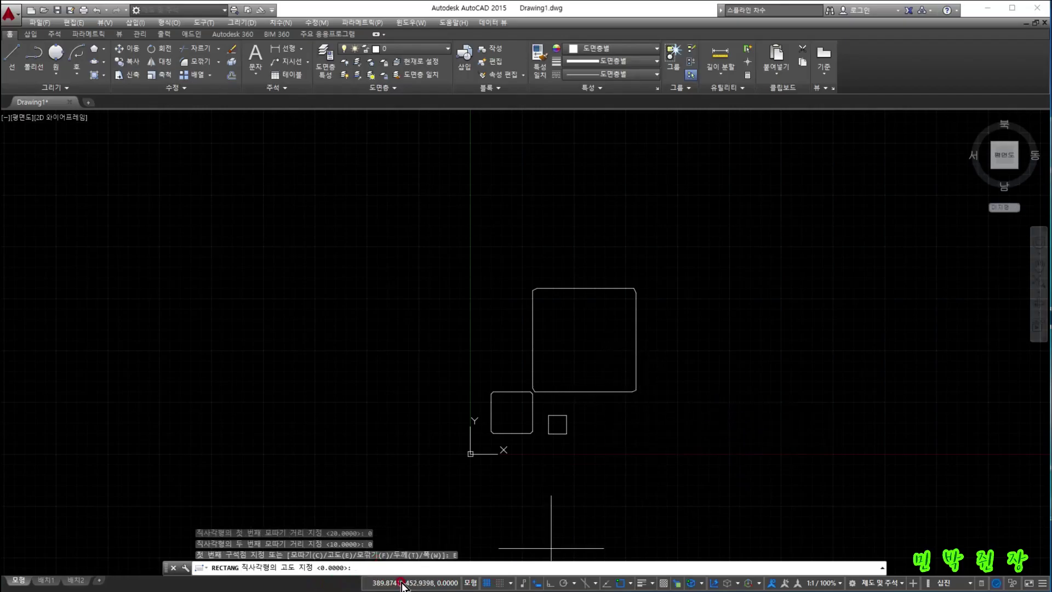
{"action": "type", "text": "100"}
{"action": "key", "text": "Return"}
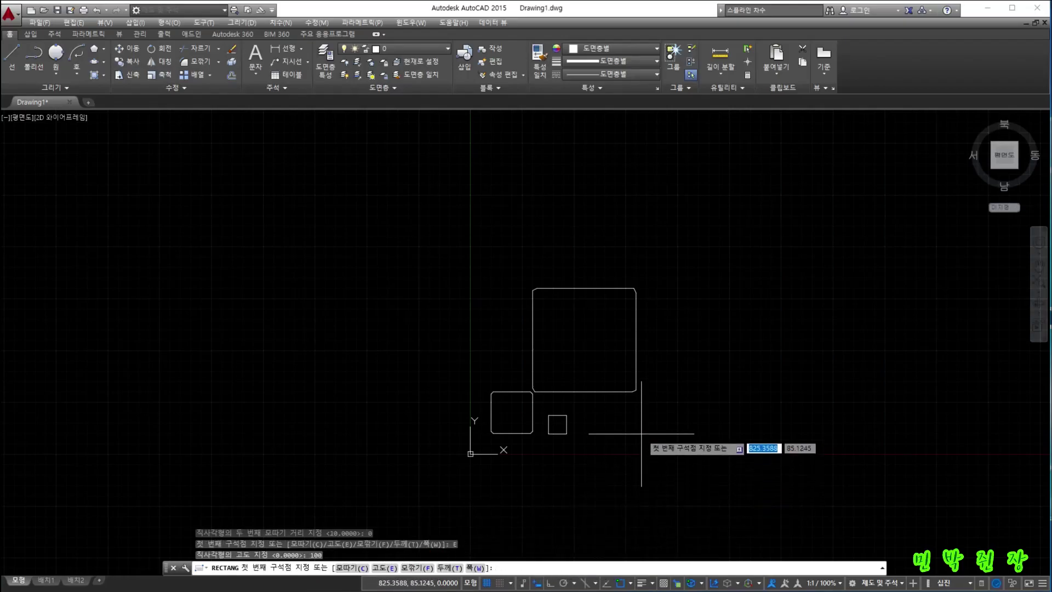
{"action": "left_click", "coordinate": [636, 413]}
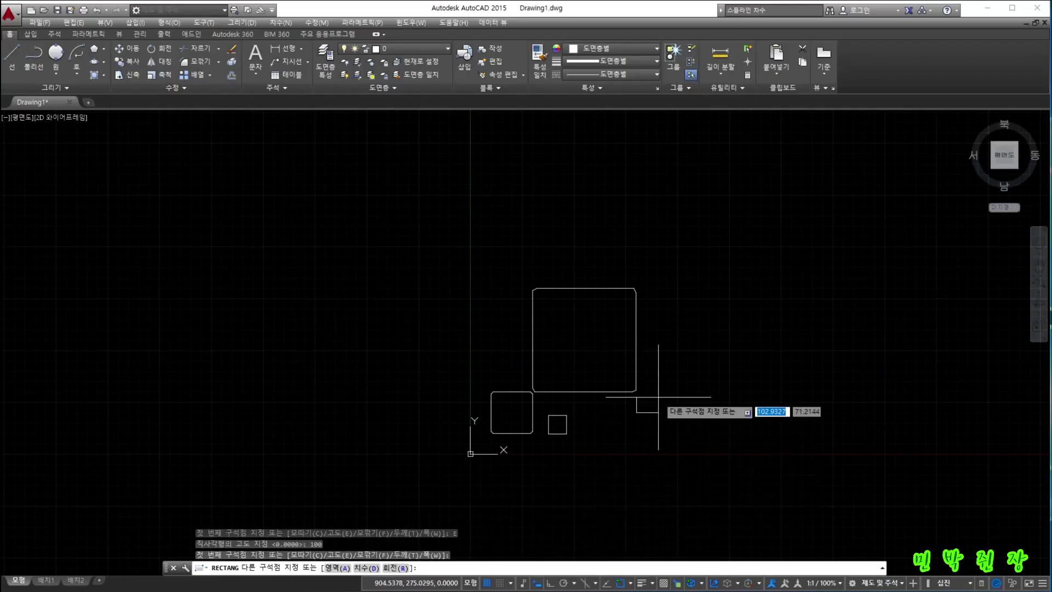
{"action": "left_click", "coordinate": [675, 362]}
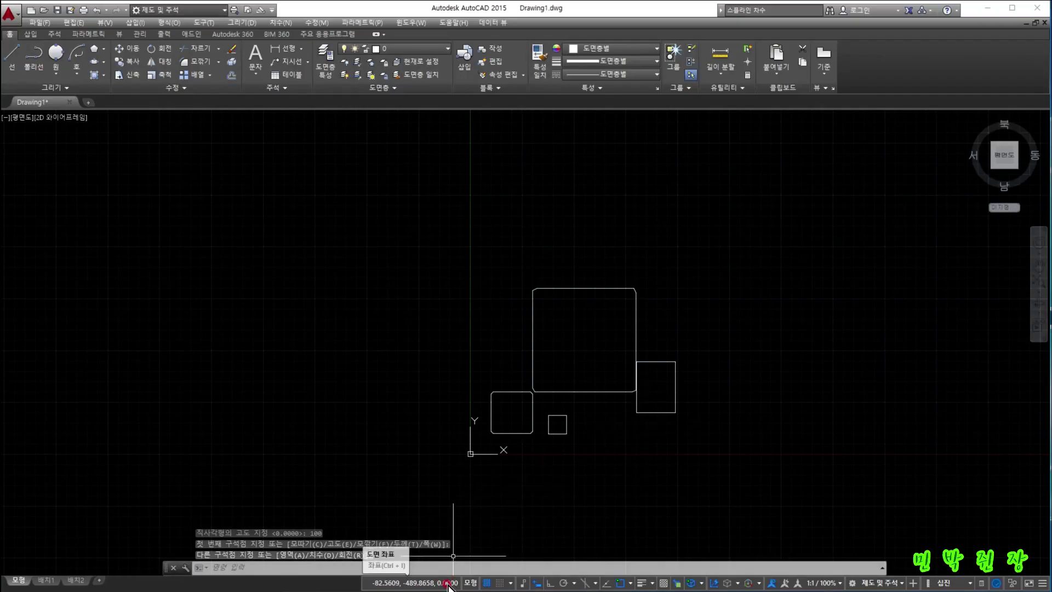
- Check the coordinates of the elevated rectangle's lower-left corner and view the drawing from the left side
{"action": "left_click", "coordinate": [651, 412]}
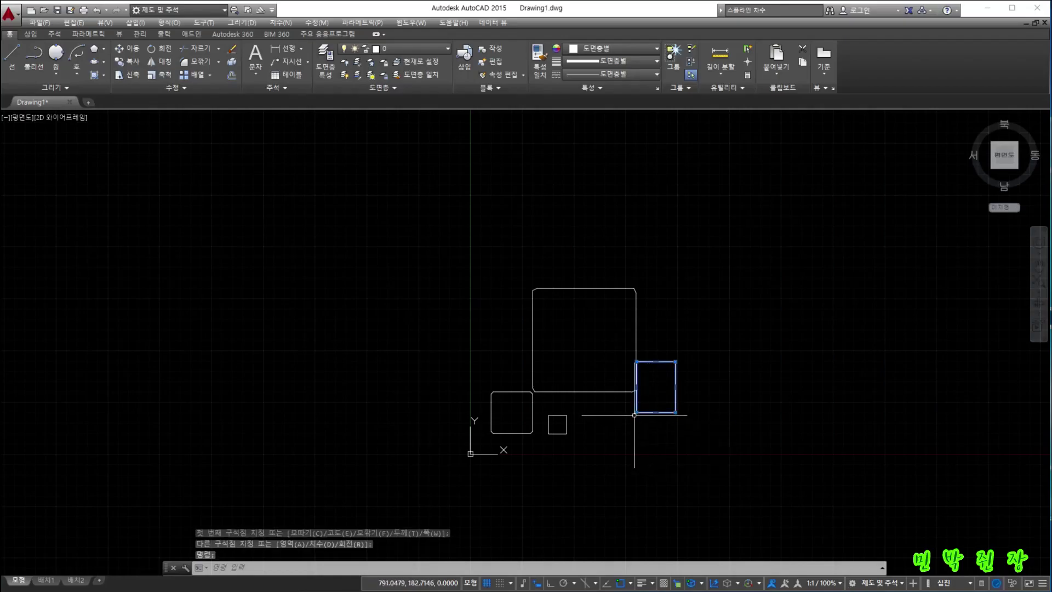
{"action": "mouse_move", "coordinate": [636, 412]}
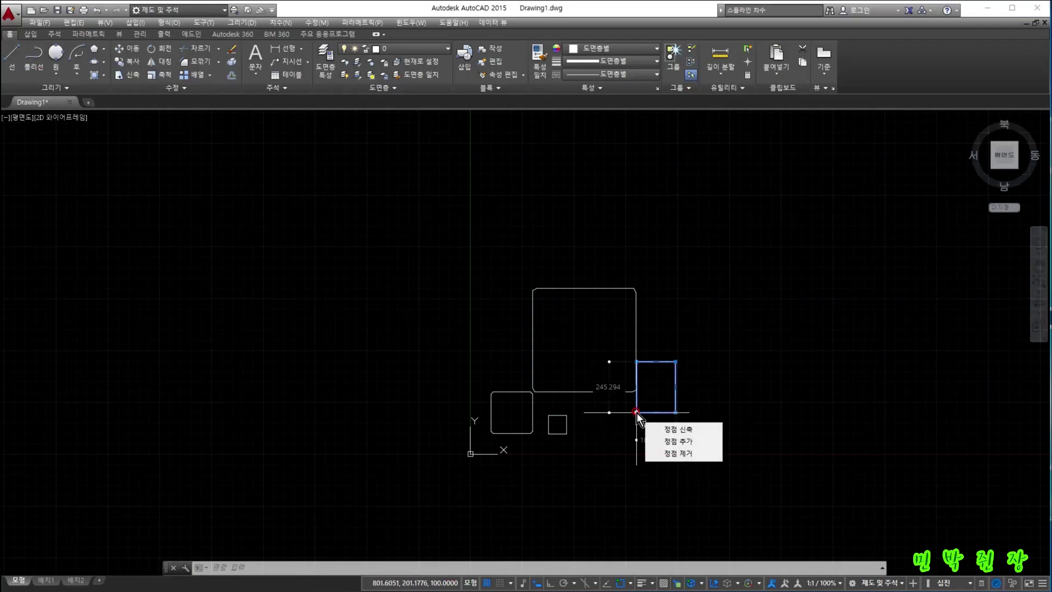
{"action": "left_click", "coordinate": [28, 120]}
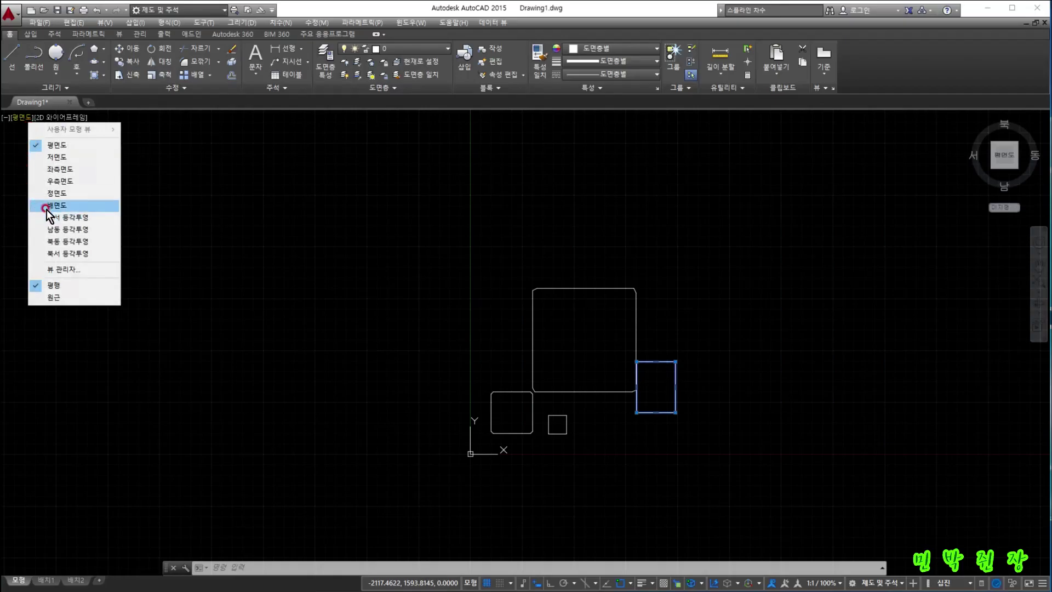
{"action": "left_click", "coordinate": [64, 169]}
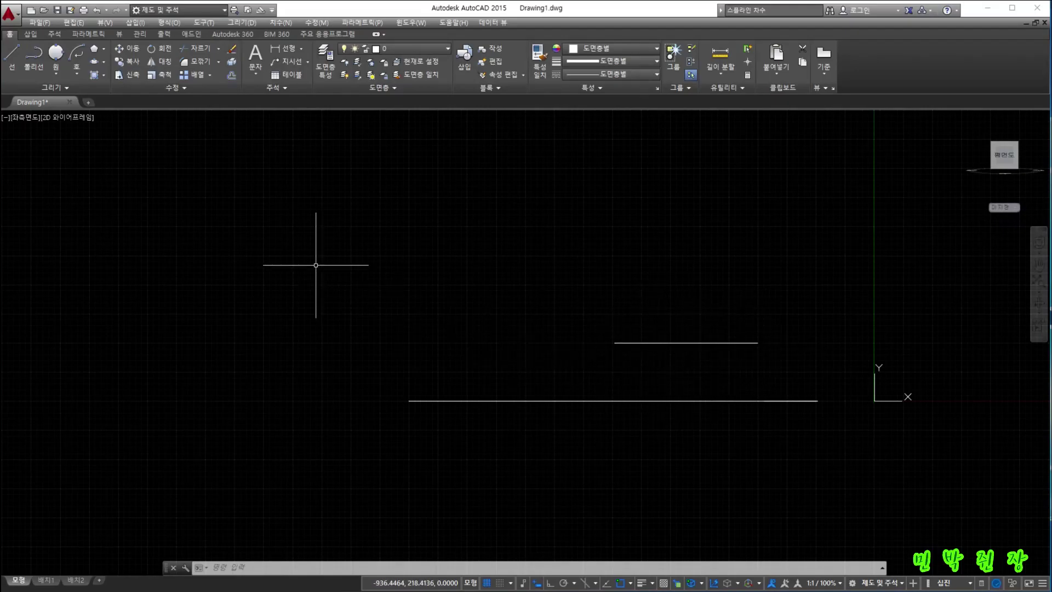
- View the rectangles in southwest isometric to compare their heights, and return to the top view
{"action": "left_click", "coordinate": [23, 120]}
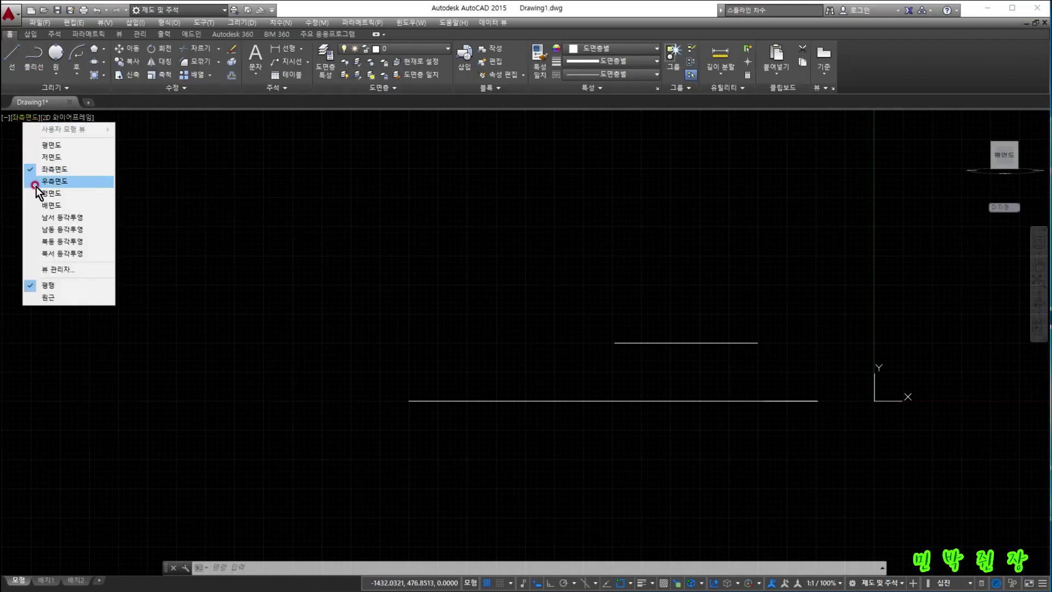
{"action": "left_click", "coordinate": [62, 219]}
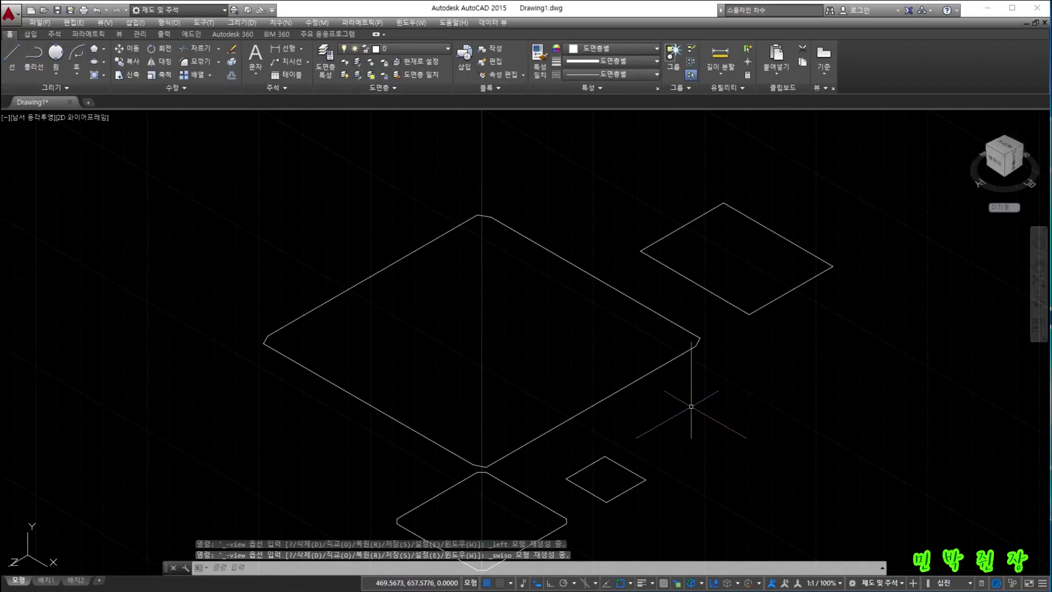
{"action": "scroll", "coordinate": [691, 406], "scroll_direction": "down", "scroll_amount": 2}
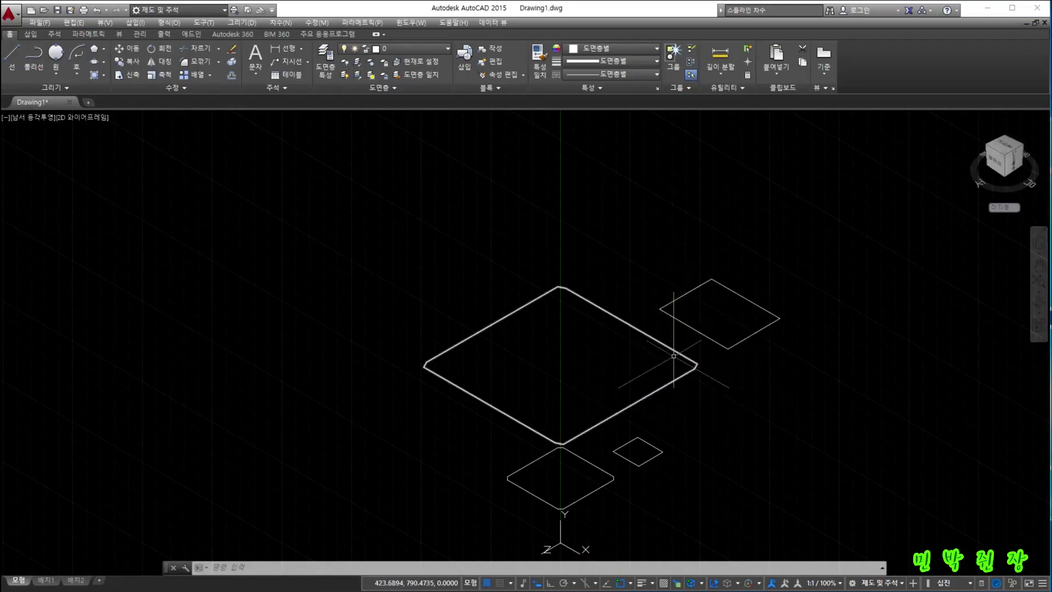
{"action": "left_click", "coordinate": [36, 124]}
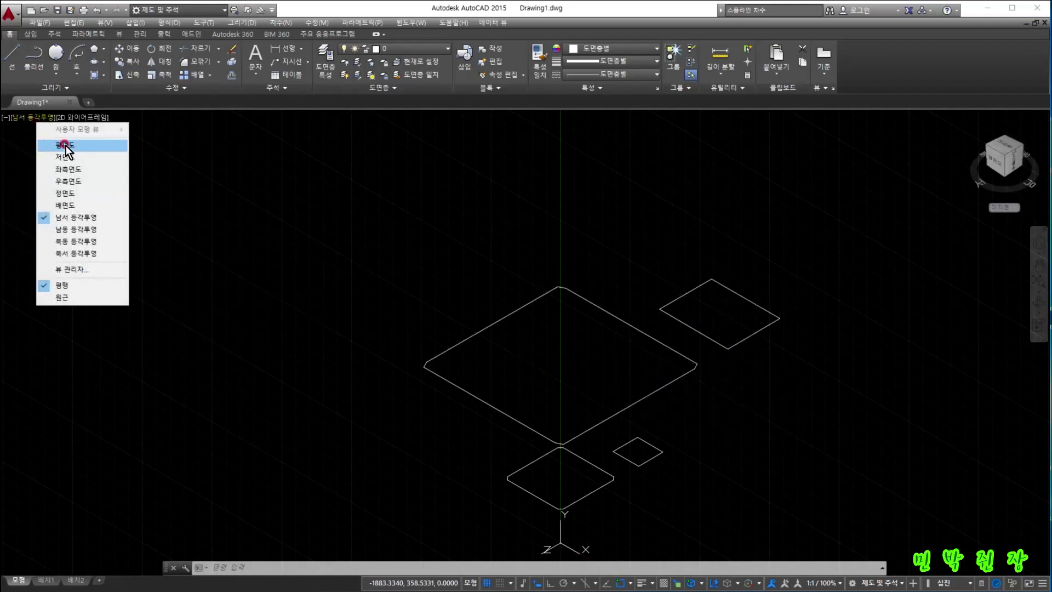
{"action": "left_click", "coordinate": [54, 143]}
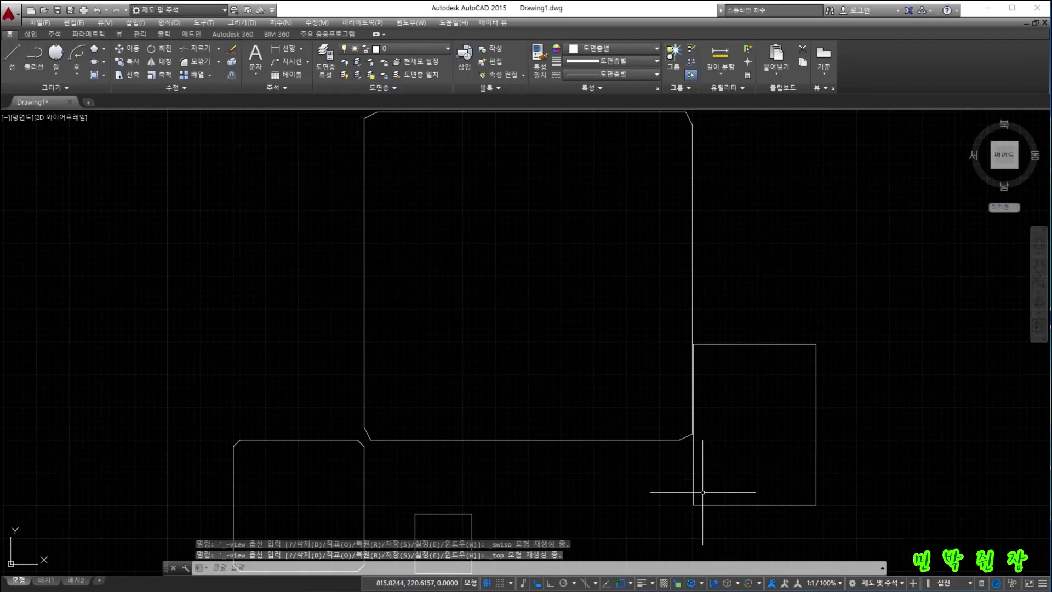
- Start a new rectangle and reset its elevation to 0
{"action": "scroll", "coordinate": [699, 490], "scroll_direction": "down", "scroll_amount": 4}
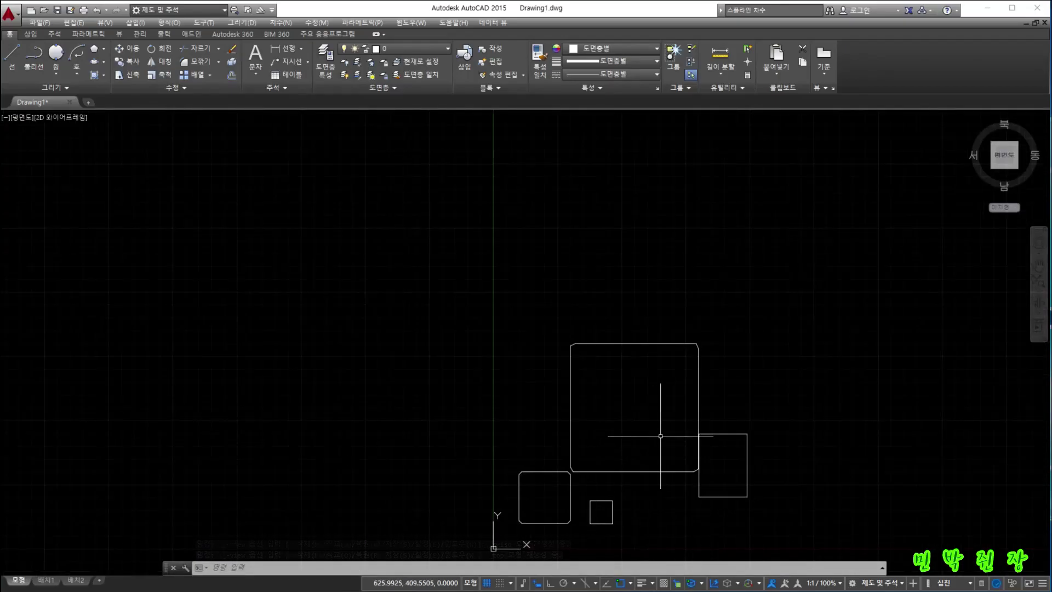
{"action": "type", "text": "REC"}
{"action": "key", "text": "Return"}
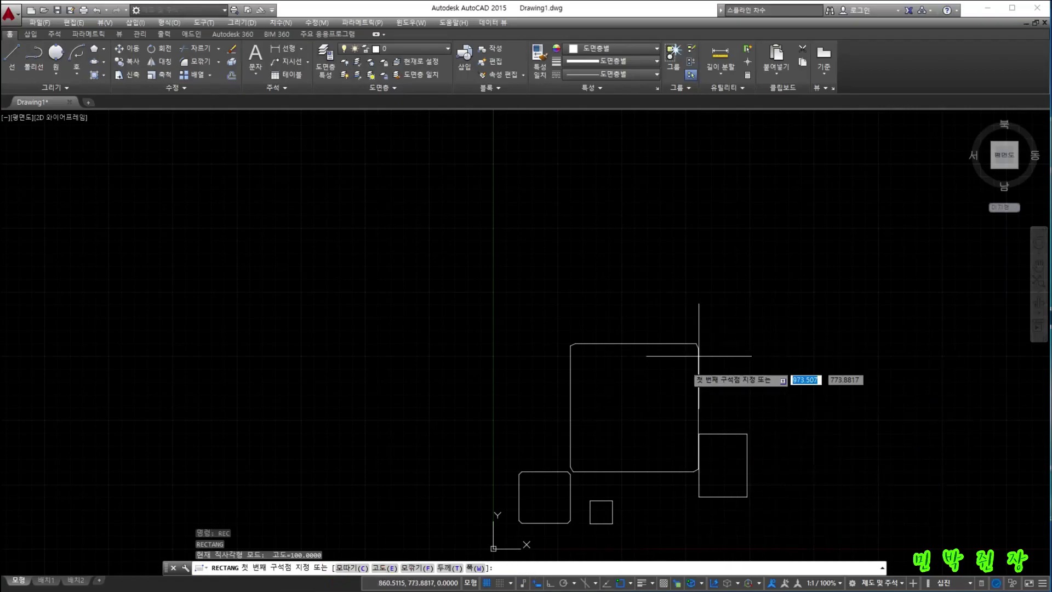
{"action": "left_click", "coordinate": [384, 568]}
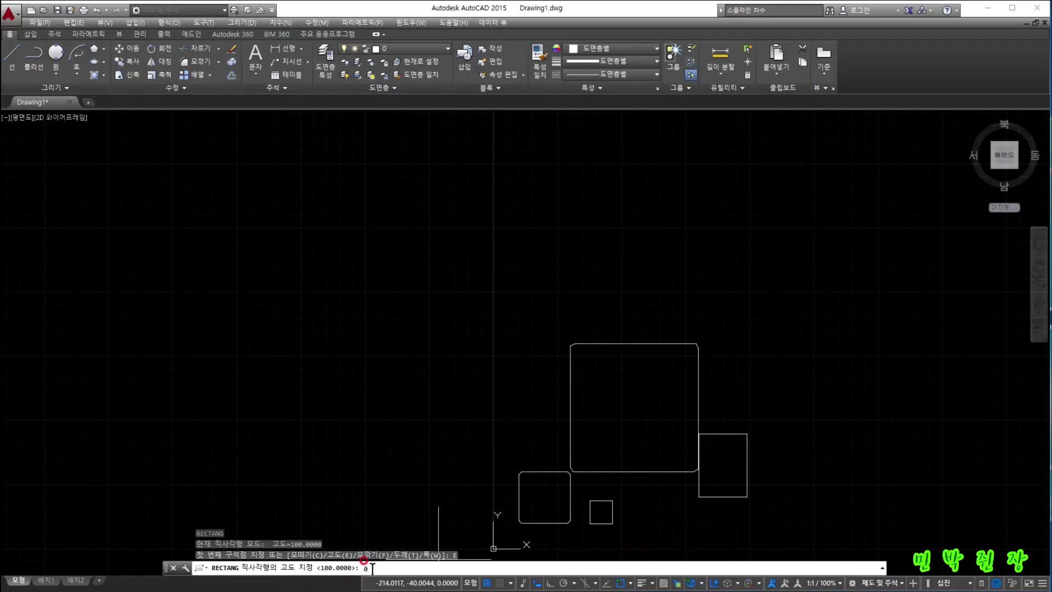
{"action": "key", "text": "Return"}
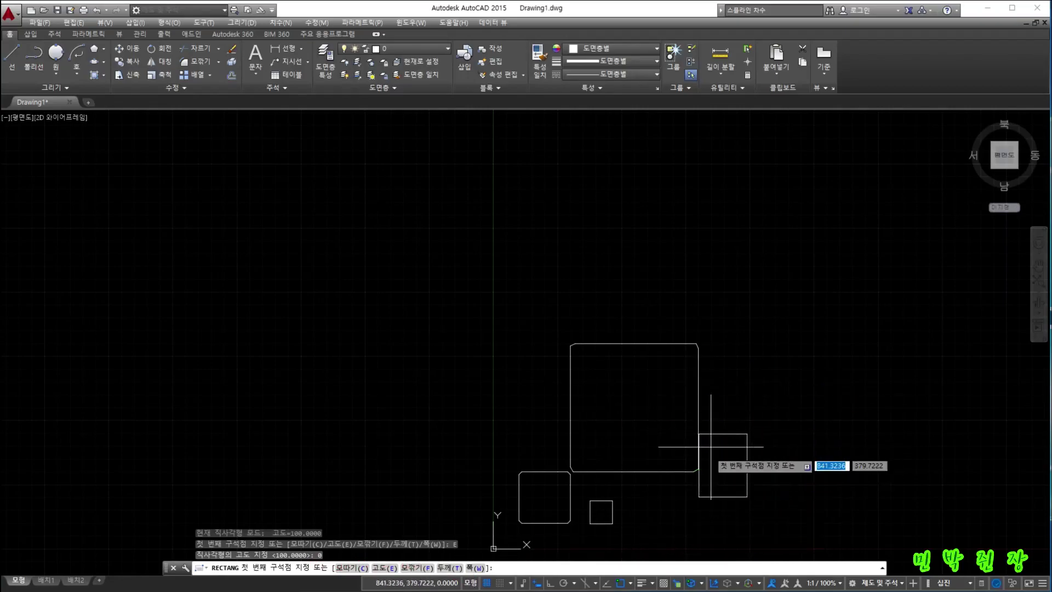
- Set the rectangle fillet radius to 20 and draw a freehand rounded rectangle to the right of the large chamfered one
{"action": "left_click", "coordinate": [425, 568]}
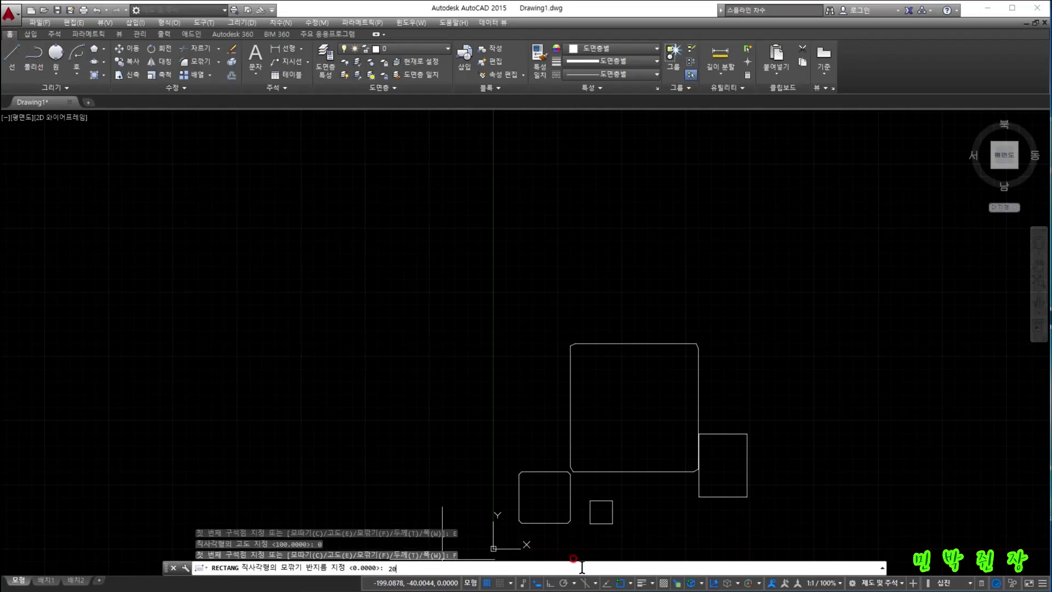
{"action": "type", "text": "20"}
{"action": "key", "text": "Return"}
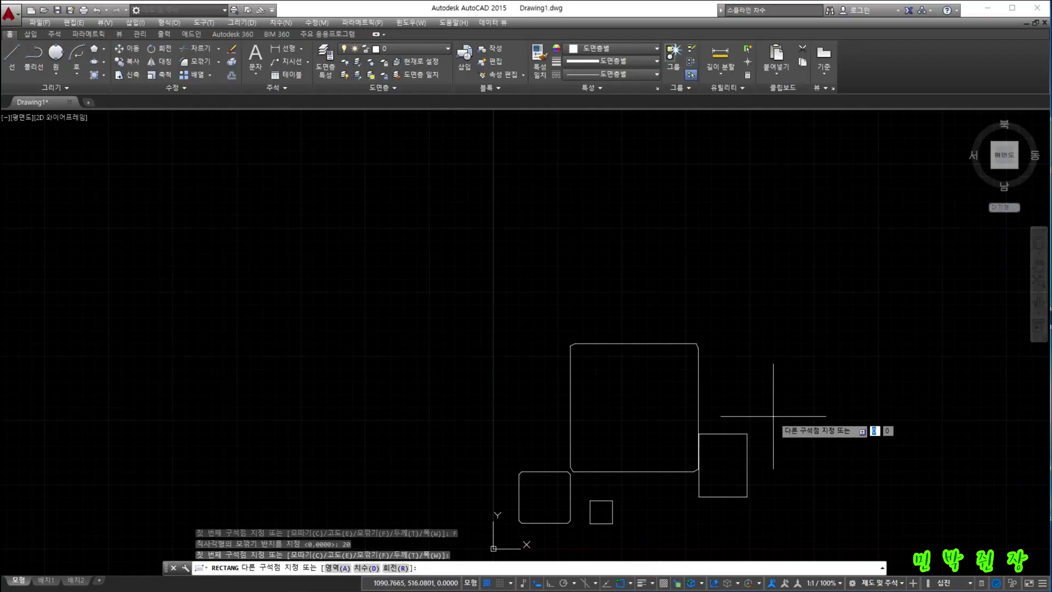
{"action": "left_click", "coordinate": [853, 330]}
{"action": "scroll", "coordinate": [853, 415], "scroll_direction": "up", "scroll_amount": 2}
{"action": "scroll", "coordinate": [853, 414], "scroll_direction": "up", "scroll_amount": 3}
{"action": "scroll", "coordinate": [847, 424], "scroll_direction": "down", "scroll_amount": 6}
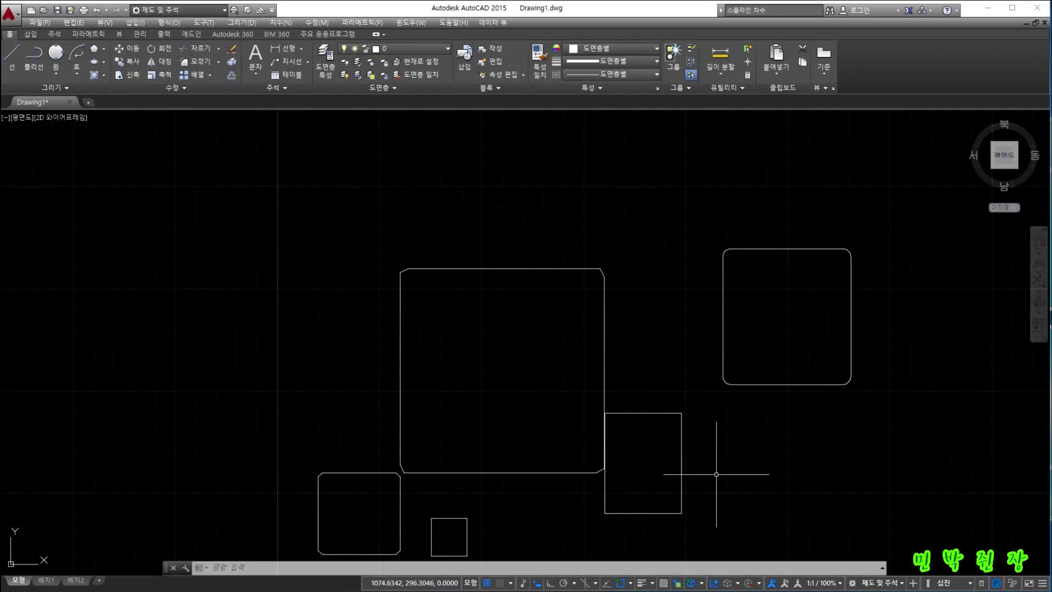
- Start another rectangle and reset the fillet radius to 0
{"action": "key", "text": "Return"}
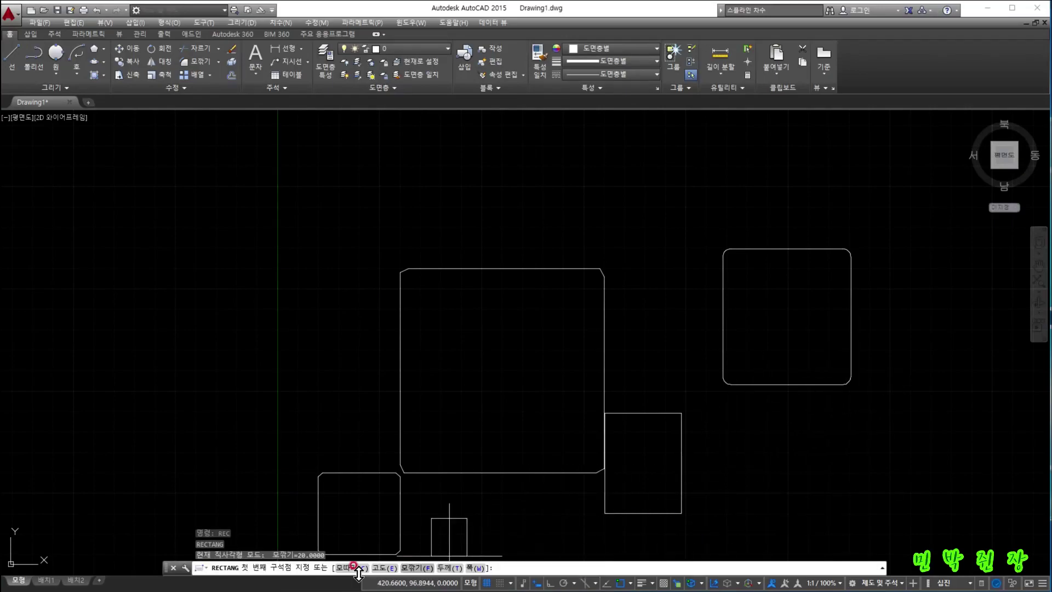
{"action": "left_click", "coordinate": [408, 568]}
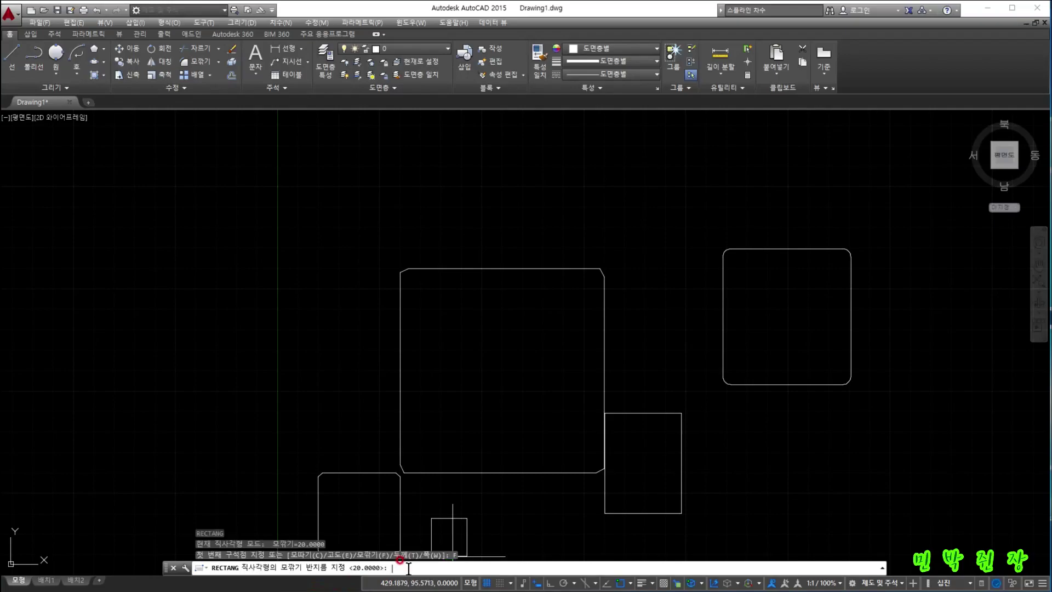
{"action": "type", "text": "0"}
{"action": "key", "text": "Return"}
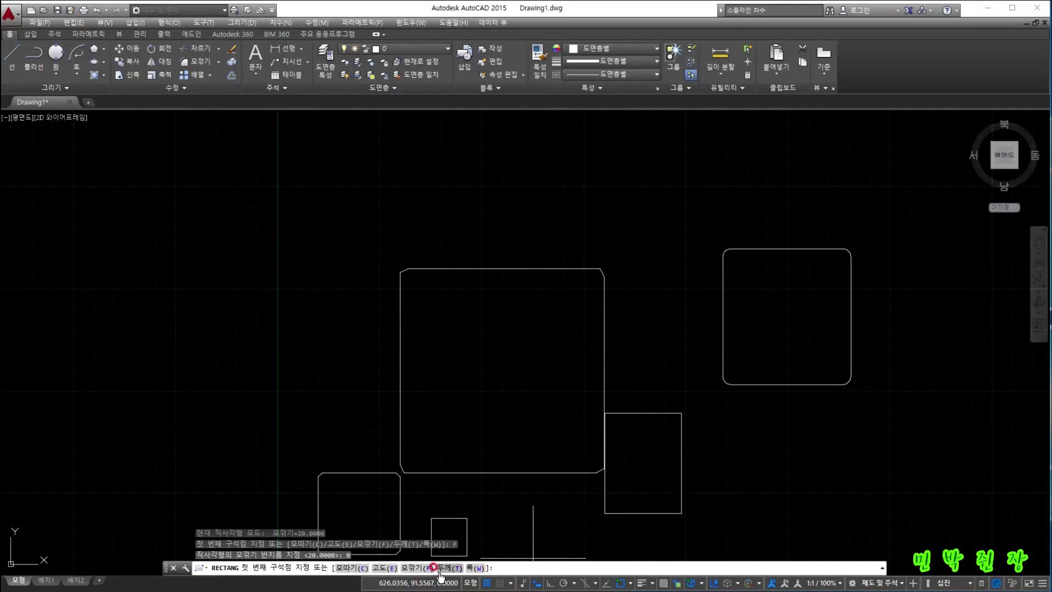
- Set the rectangle line width to 10 and draw a freehand rectangle overlapping the rounded rectangle's upper-left corner
{"action": "left_click", "coordinate": [474, 568]}
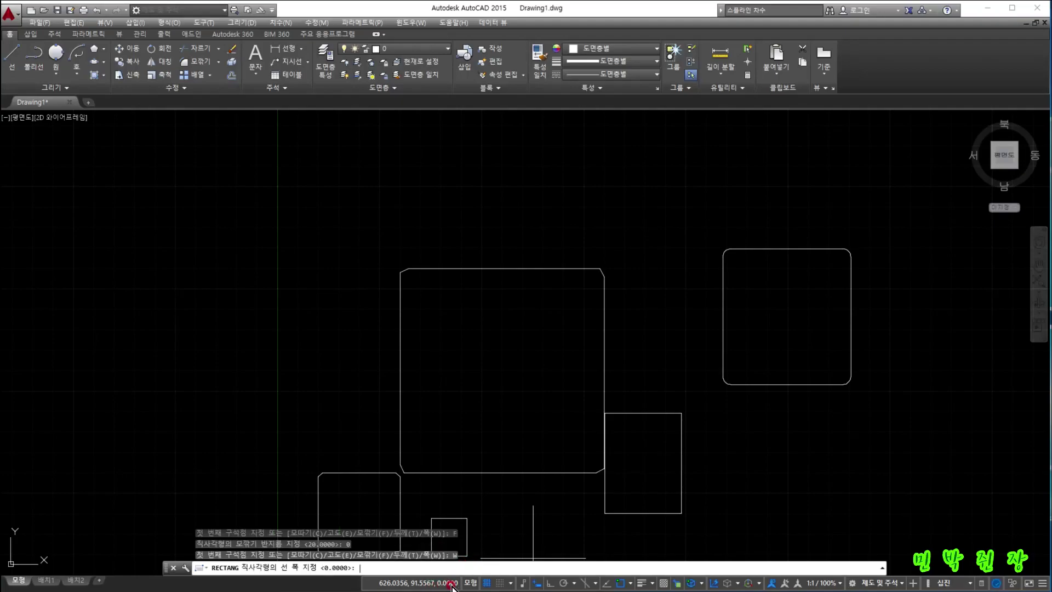
{"action": "type", "text": "1"}
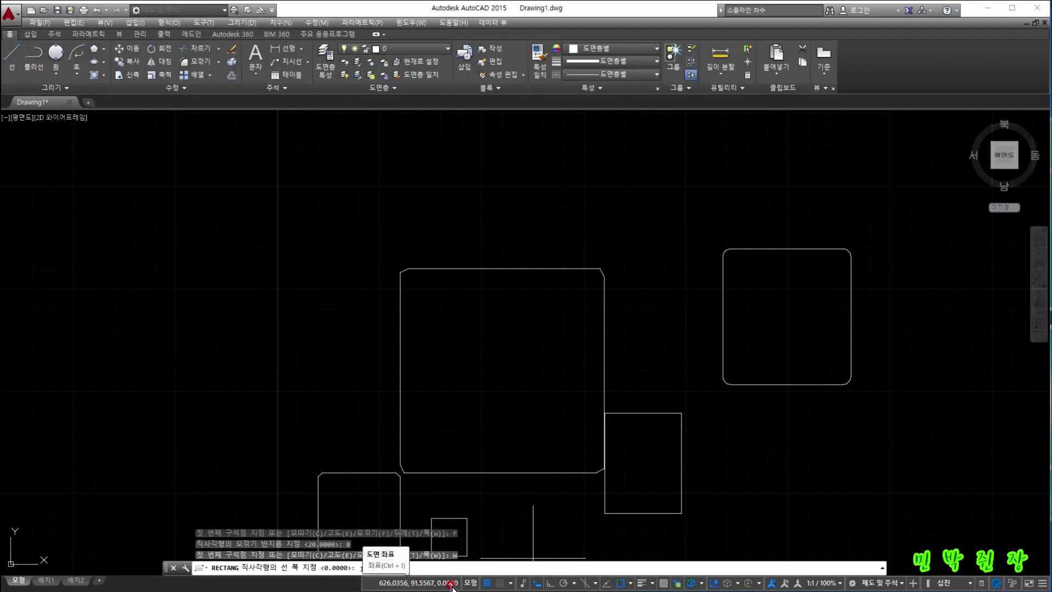
{"action": "type", "text": "0"}
{"action": "key", "text": "Return"}
{"action": "left_click", "coordinate": [649, 328]}
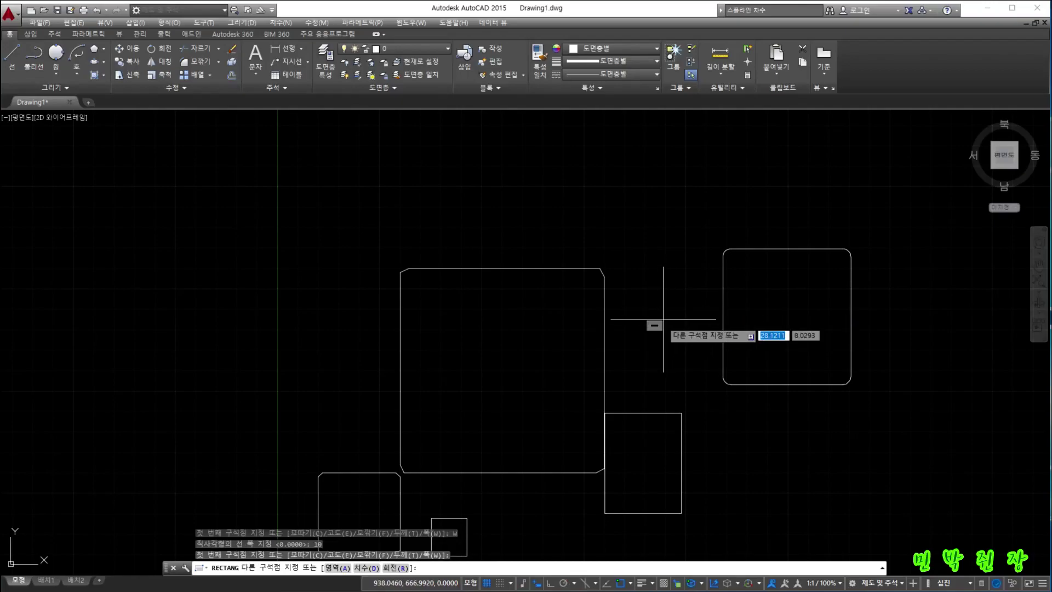
{"action": "left_click", "coordinate": [777, 196]}
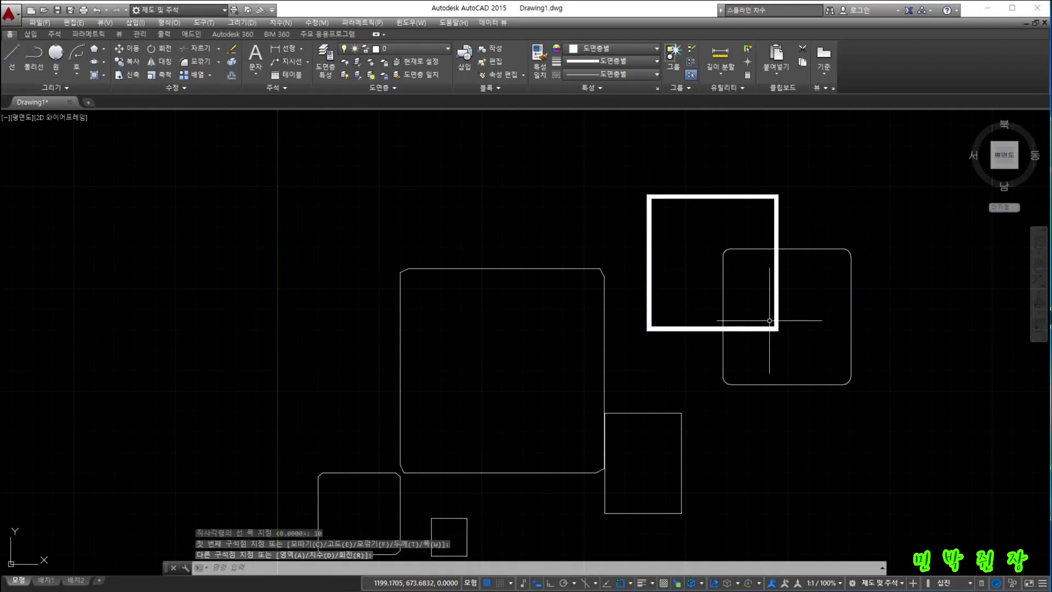
{"action": "scroll", "coordinate": [774, 329], "scroll_direction": "up", "scroll_amount": 5}
{"action": "scroll", "coordinate": [774, 329], "scroll_direction": "down", "scroll_amount": 5}
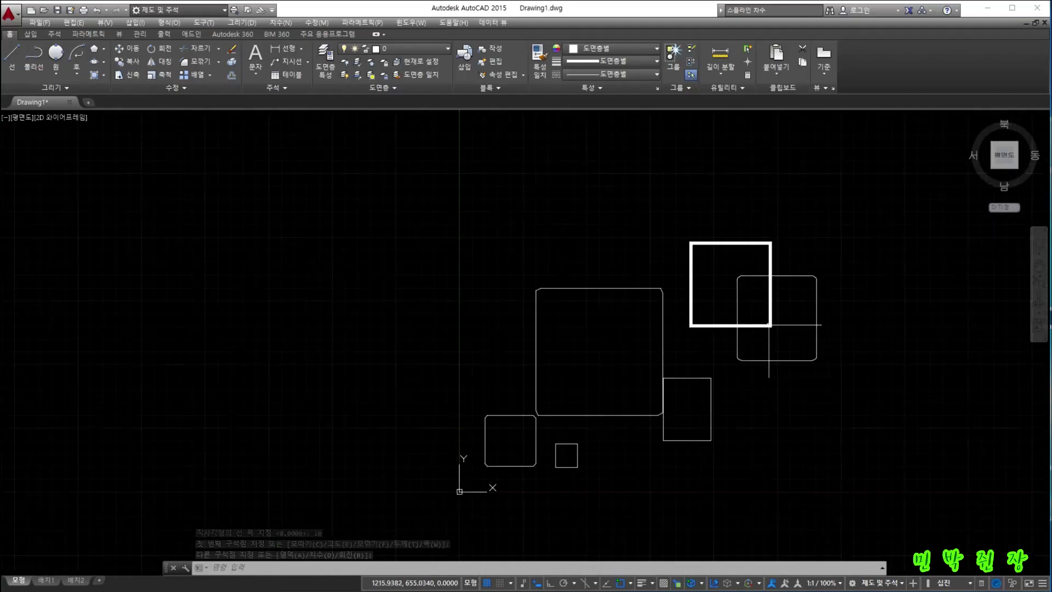
- Examine the wide-line rectangle's outline and corners in southwest isometric, and return to the top view
{"action": "left_click", "coordinate": [22, 120]}
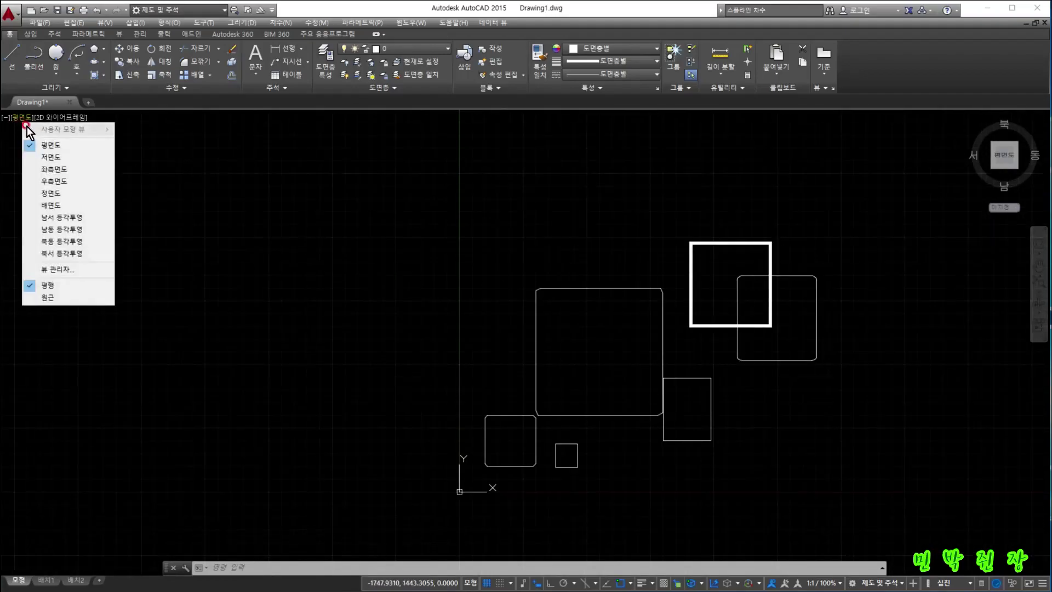
{"action": "left_click", "coordinate": [62, 218]}
{"action": "scroll", "coordinate": [545, 313], "scroll_direction": "up", "scroll_amount": 3}
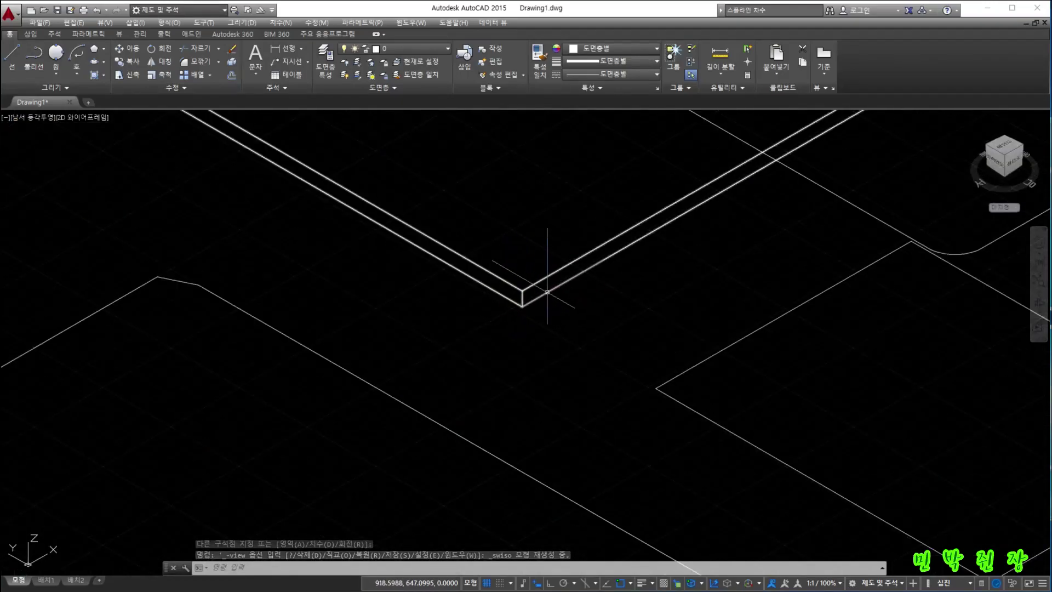
{"action": "left_click", "coordinate": [84, 118]}
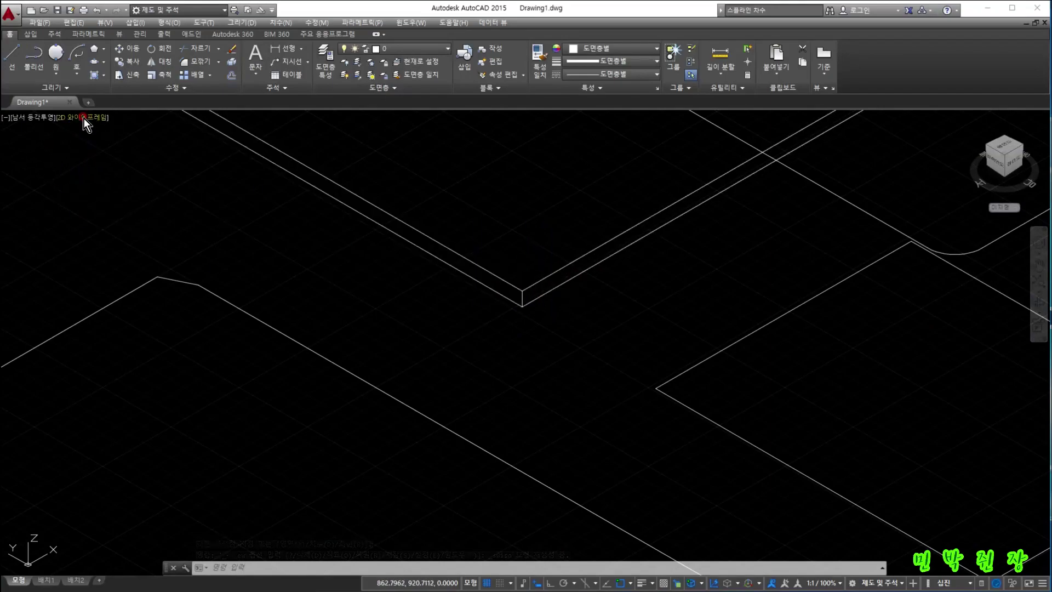
{"action": "scroll", "coordinate": [551, 302], "scroll_direction": "down", "scroll_amount": 2}
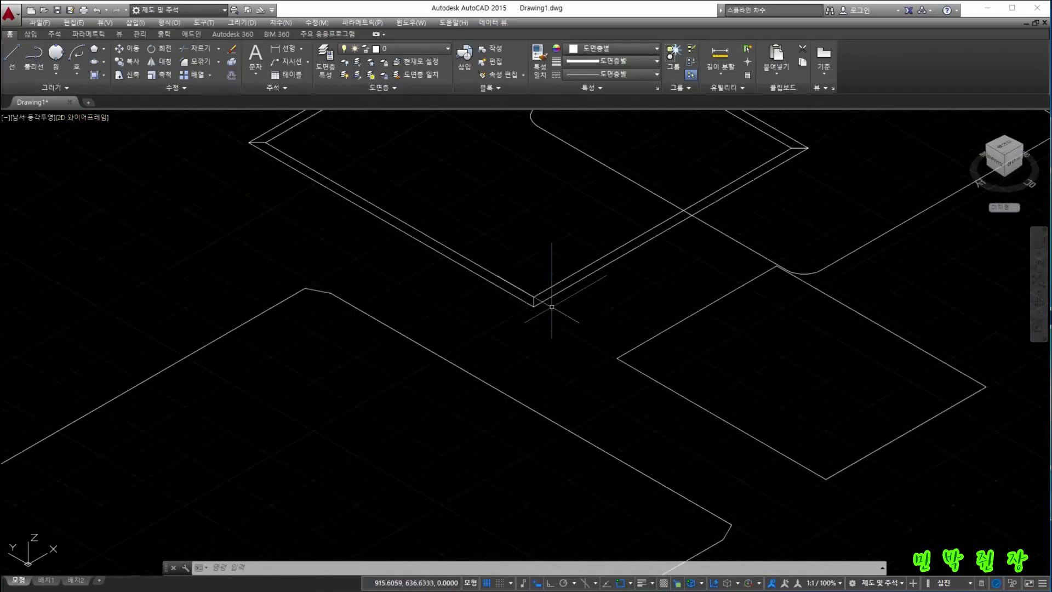
{"action": "scroll", "coordinate": [550, 314], "scroll_direction": "down", "scroll_amount": 2}
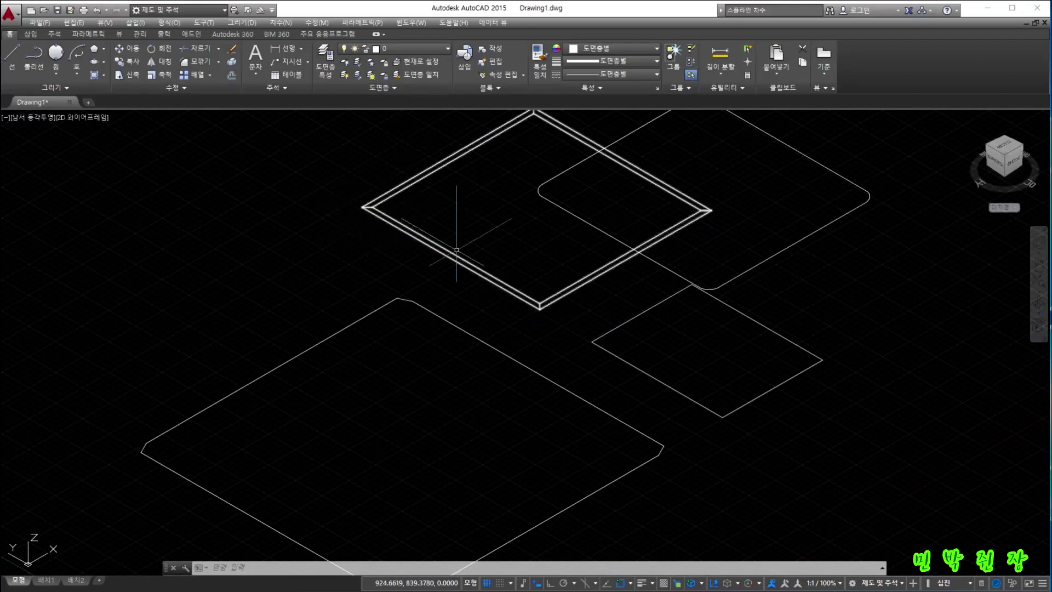
{"action": "left_click", "coordinate": [38, 119]}
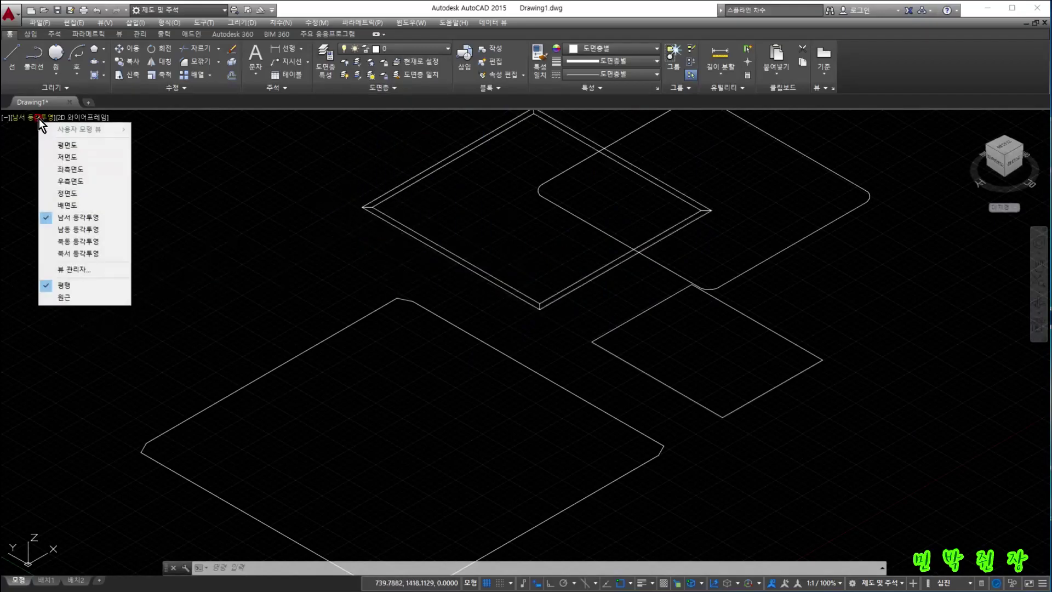
{"action": "left_click", "coordinate": [68, 146]}
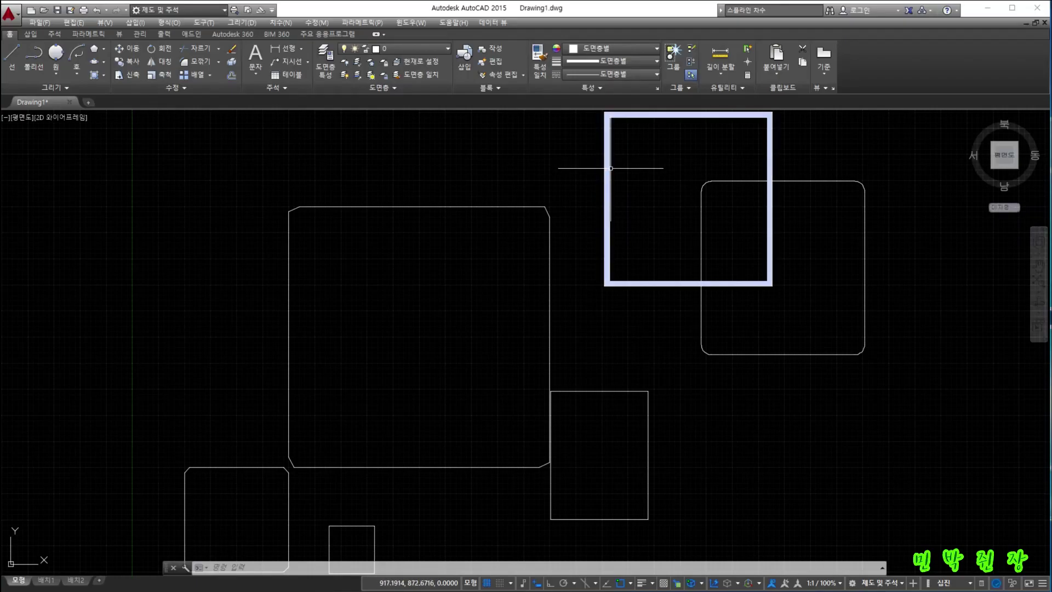
- Check in southwest isometric whether the wide-line rectangle has any height, comparing it with the other rectangles, and restore the top view
{"action": "left_click", "coordinate": [25, 121]}
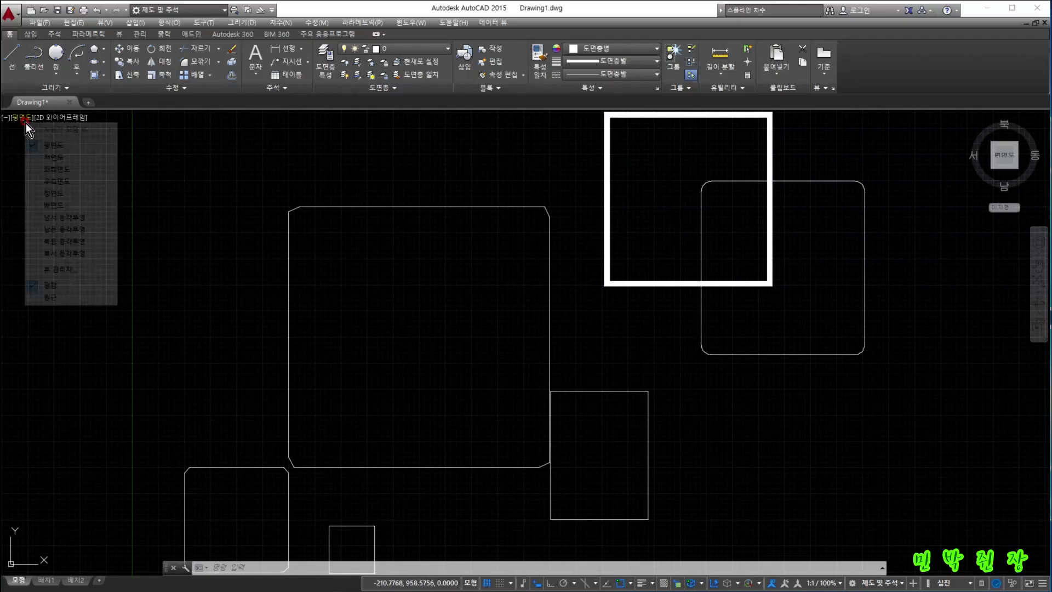
{"action": "left_click", "coordinate": [63, 219]}
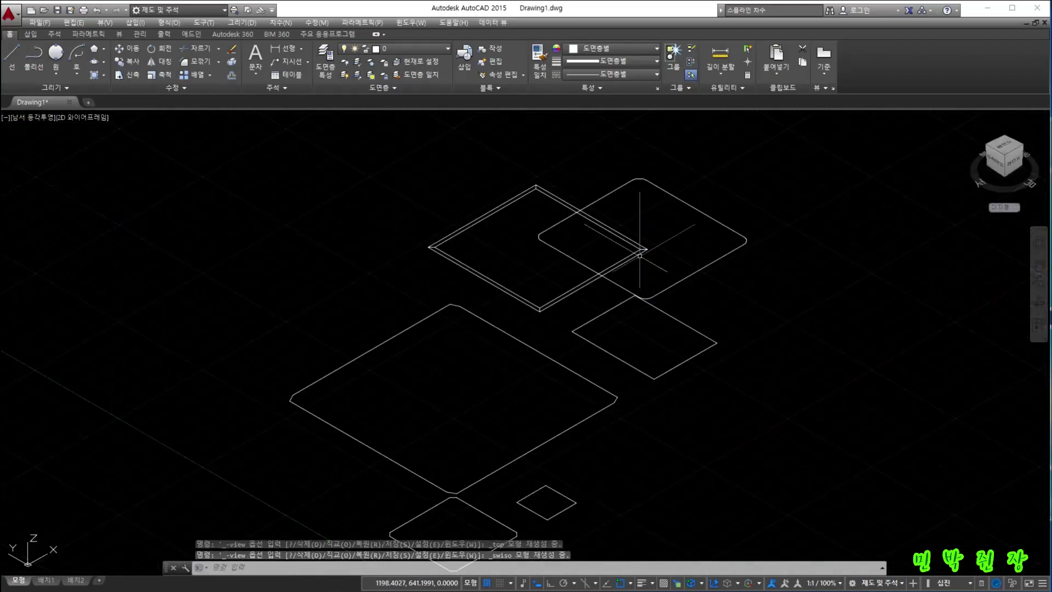
{"action": "scroll", "coordinate": [542, 307], "scroll_direction": "up", "scroll_amount": 5}
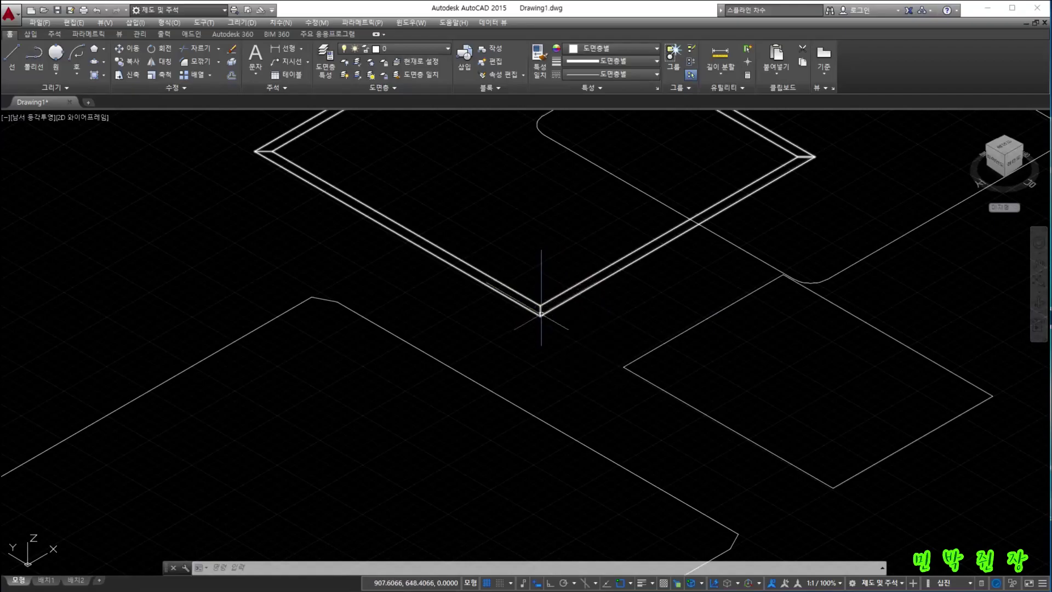
{"action": "scroll", "coordinate": [546, 315], "scroll_direction": "down", "scroll_amount": 5}
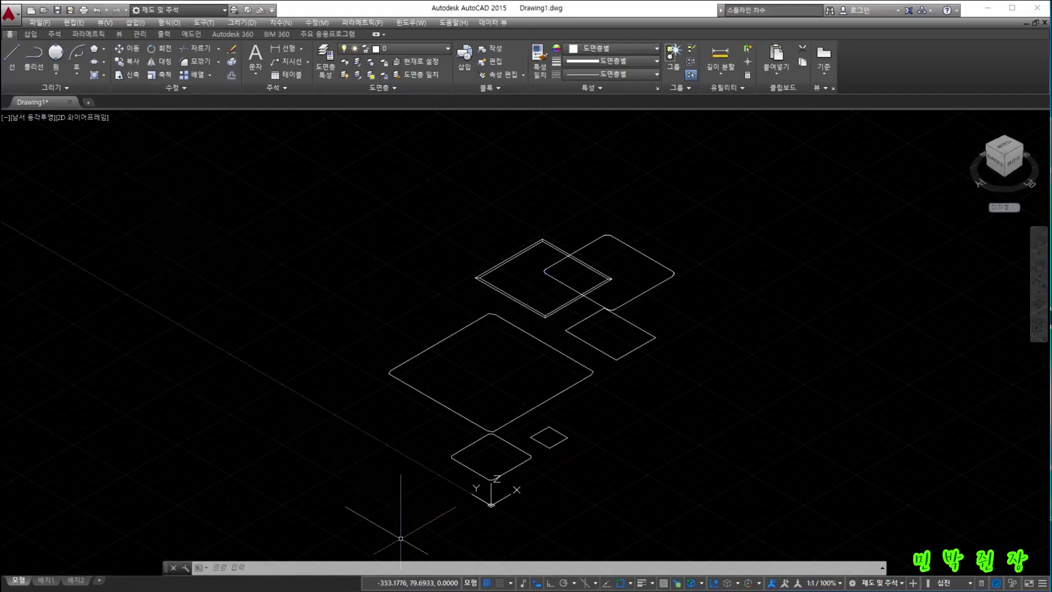
{"action": "left_click", "coordinate": [41, 118]}
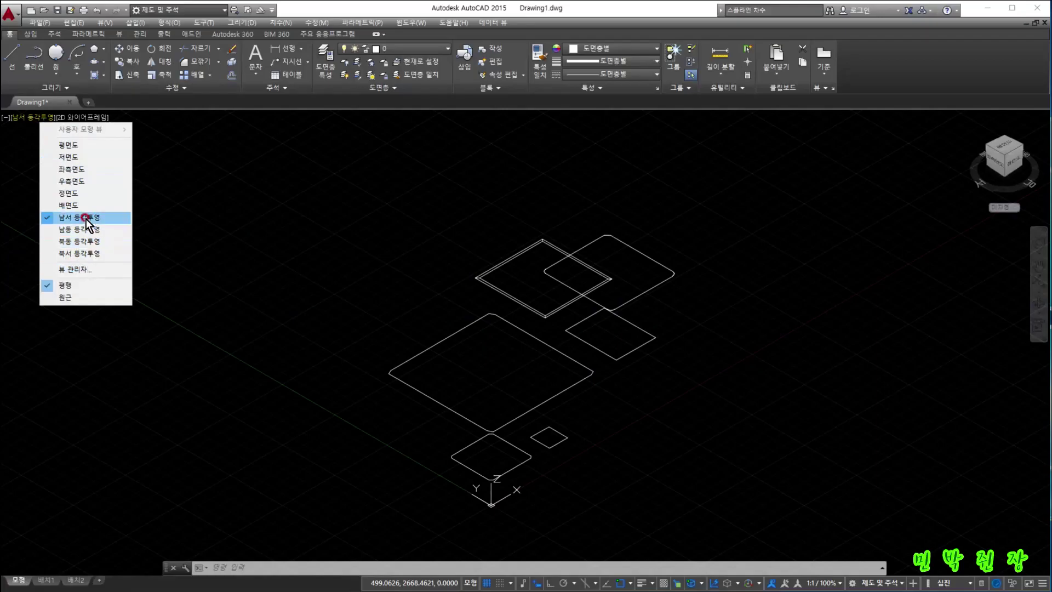
{"action": "left_click", "coordinate": [77, 141]}
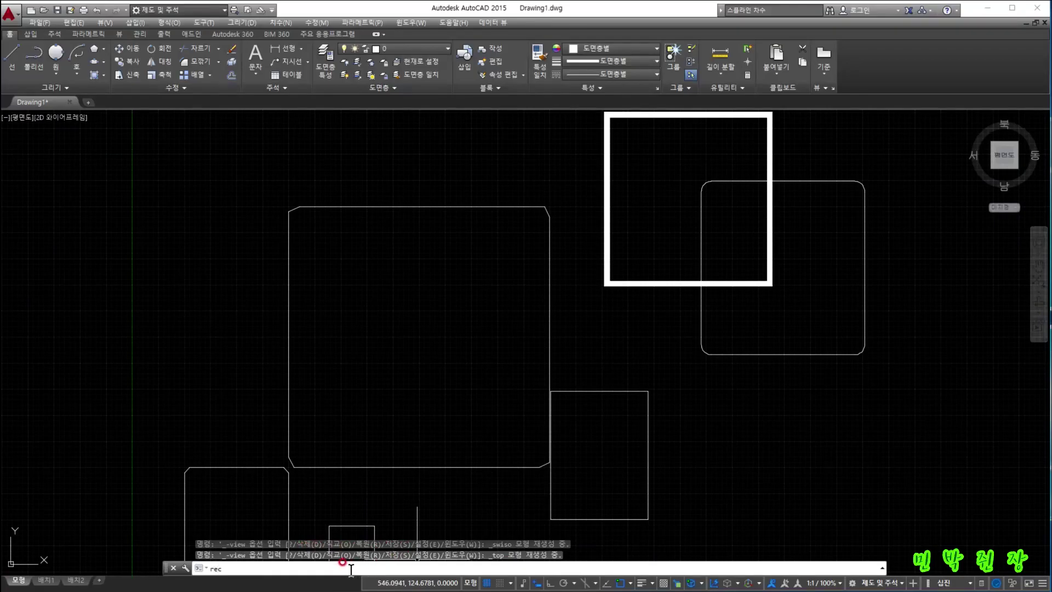
- Start a new rectangle with a fillet radius of 20 and a line width of 0
{"action": "key", "text": "Return"}
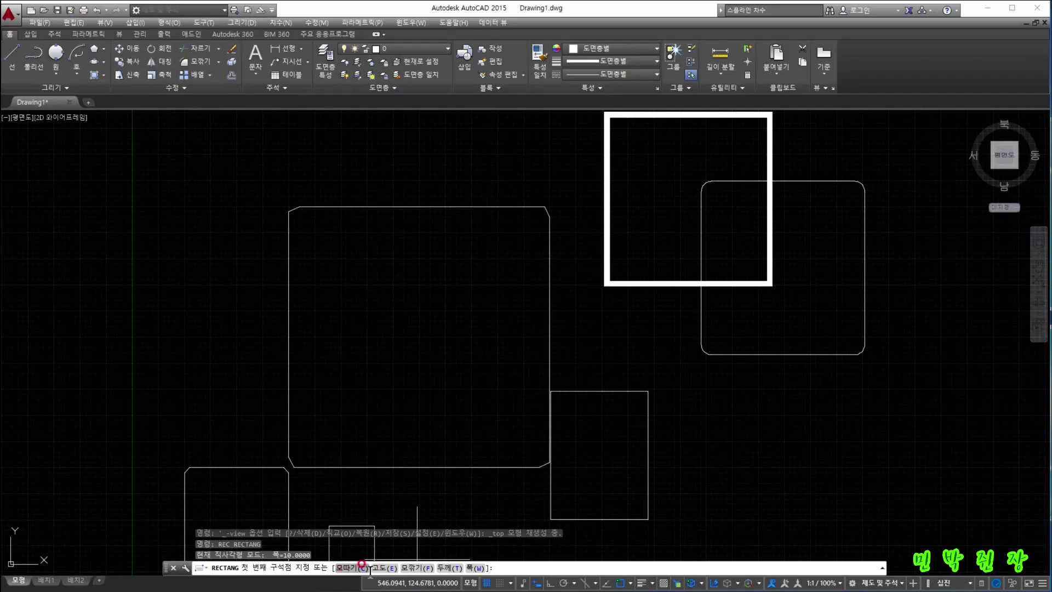
{"action": "left_click", "coordinate": [413, 568]}
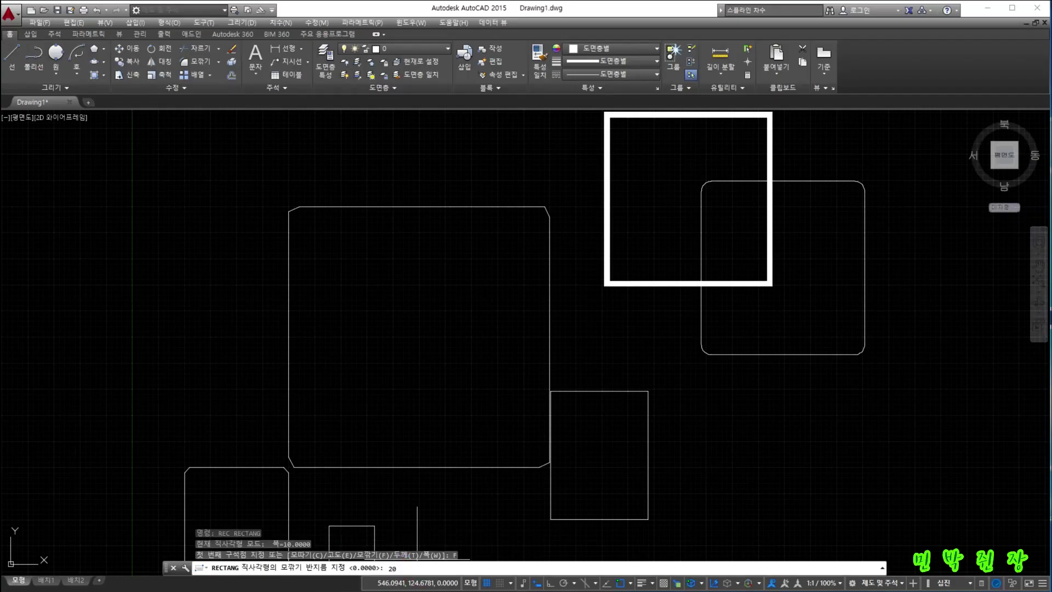
{"action": "key", "text": "Return"}
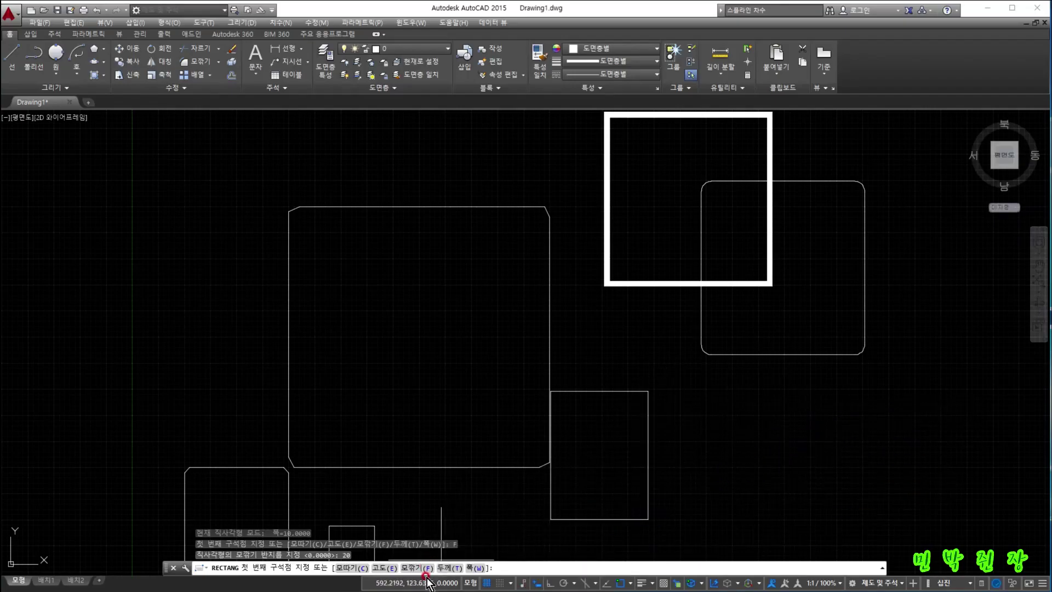
{"action": "left_click", "coordinate": [477, 568]}
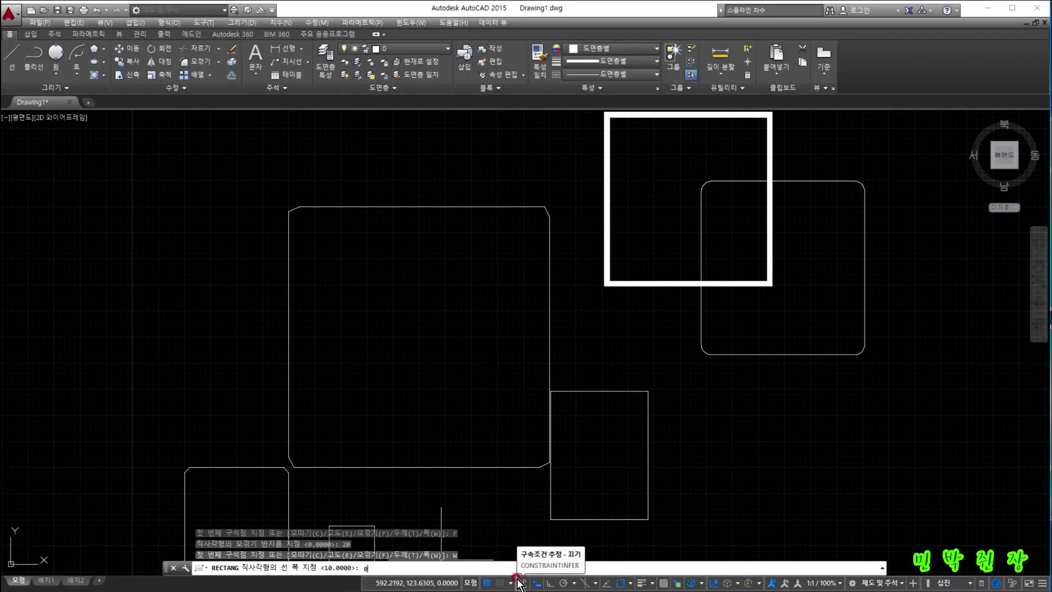
{"action": "type", "text": "0"}
{"action": "key", "text": "Return"}
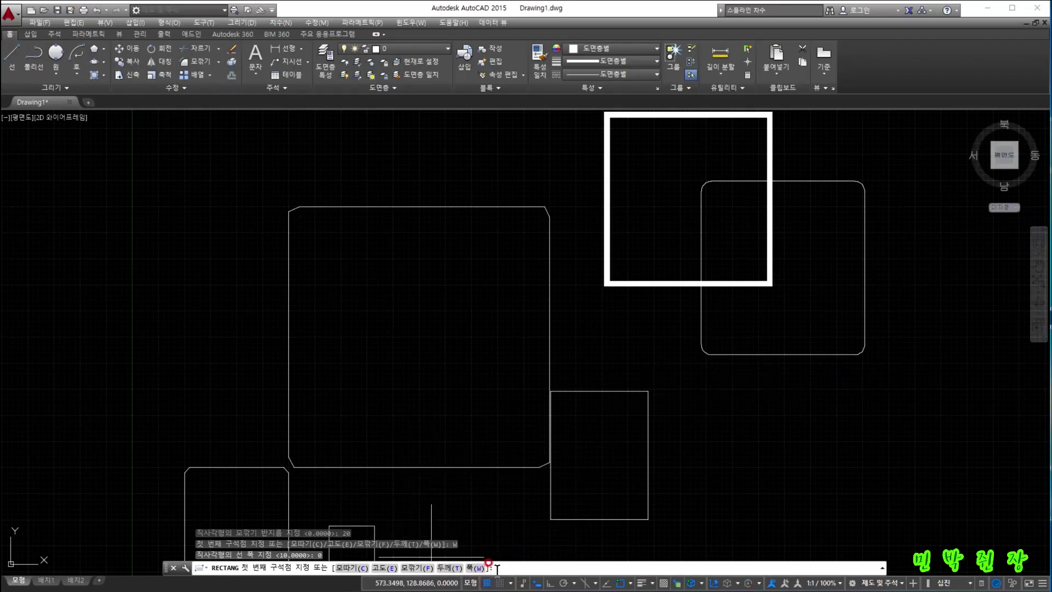
- Set the new rectangle's thickness to 10
{"action": "left_click", "coordinate": [451, 567]}
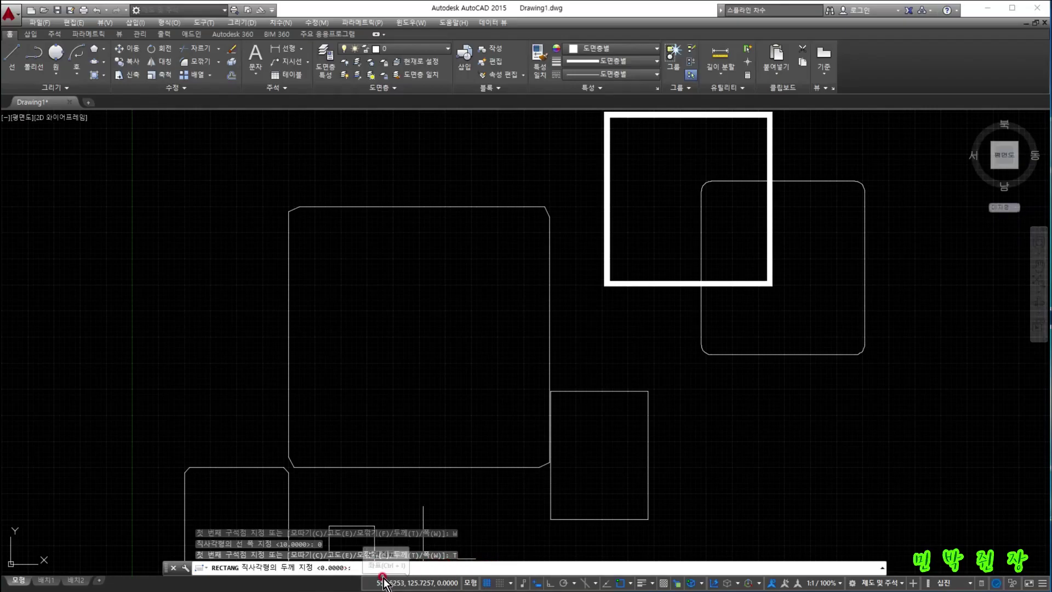
{"action": "type", "text": "10"}
{"action": "key", "text": "Return"}
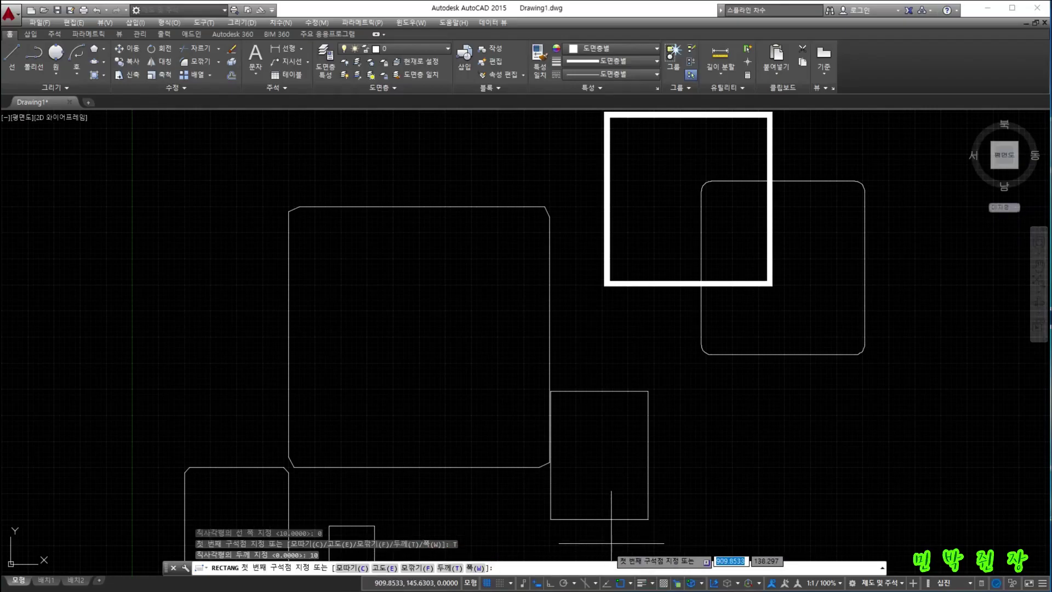
- Draw the filleted rectangle with thickness 10 in the empty area below the large rounded rectangle
{"action": "left_click", "coordinate": [717, 482]}
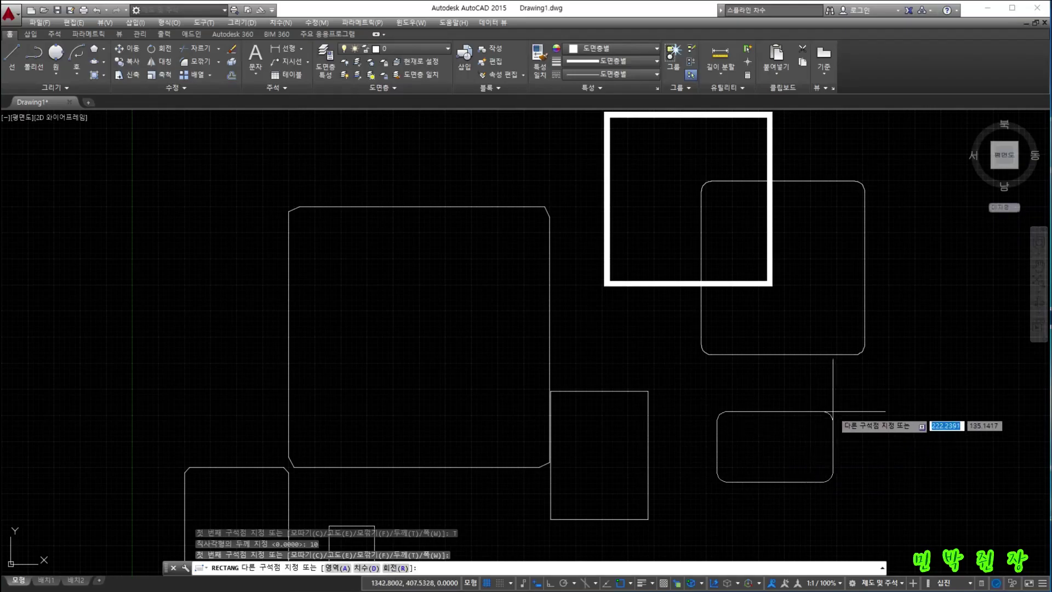
{"action": "left_click", "coordinate": [813, 391]}
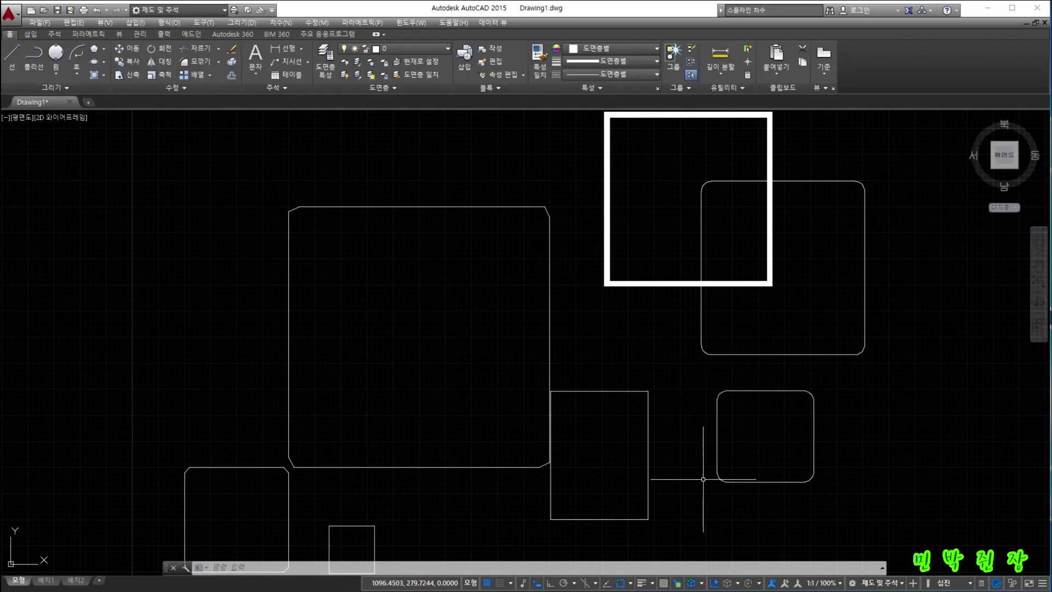
- Examine the height and rounded corners of the thickened rectangle in southwest isometric, and return to the top view
{"action": "left_click", "coordinate": [30, 117]}
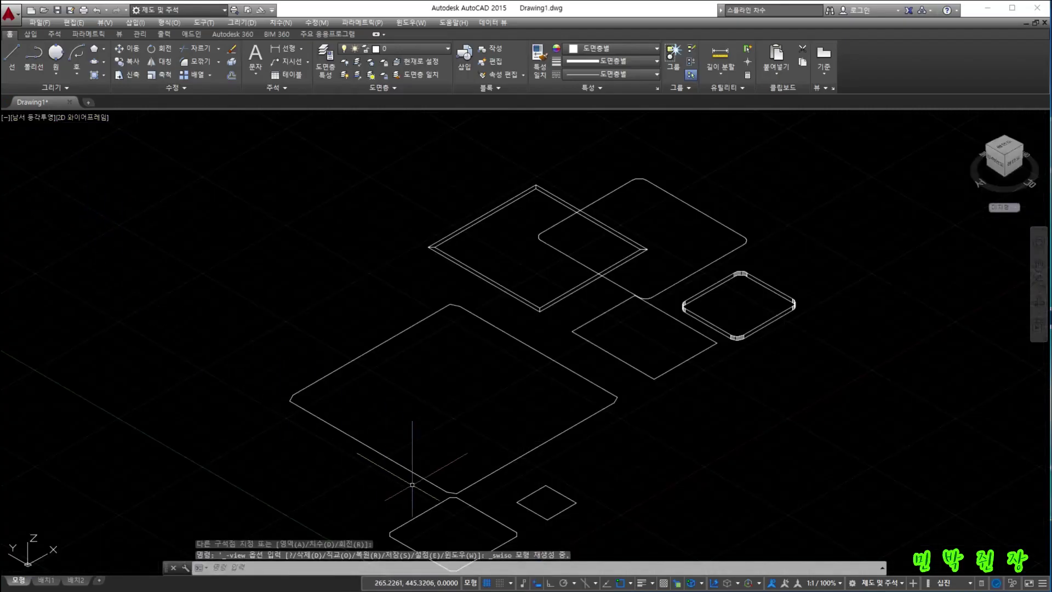
{"action": "scroll", "coordinate": [756, 356], "scroll_direction": "up", "scroll_amount": 5}
{"action": "scroll", "coordinate": [740, 369], "scroll_direction": "up", "scroll_amount": 4}
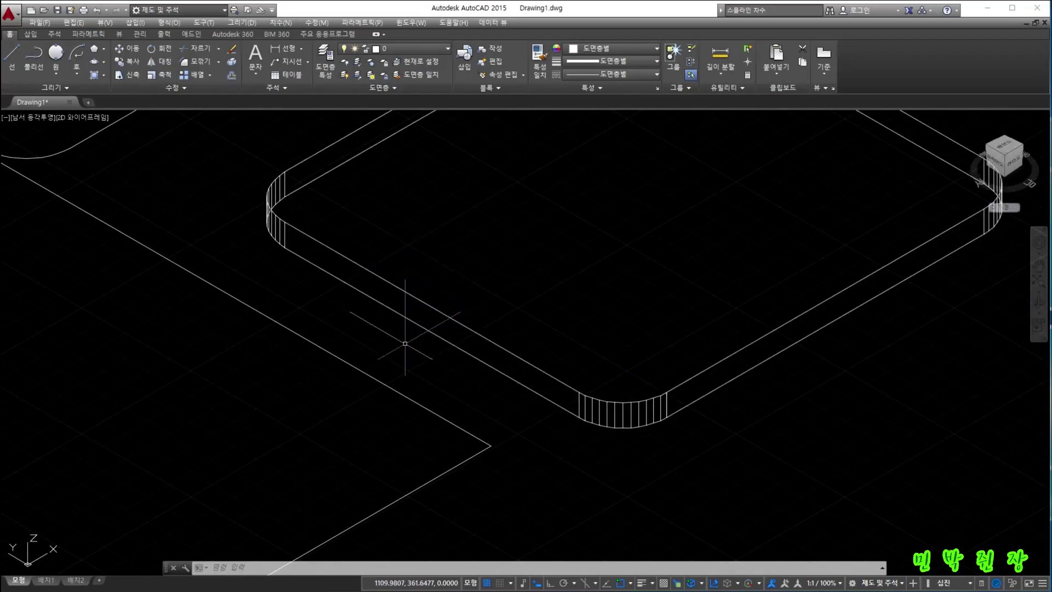
{"action": "scroll", "coordinate": [403, 334], "scroll_direction": "down", "scroll_amount": 8}
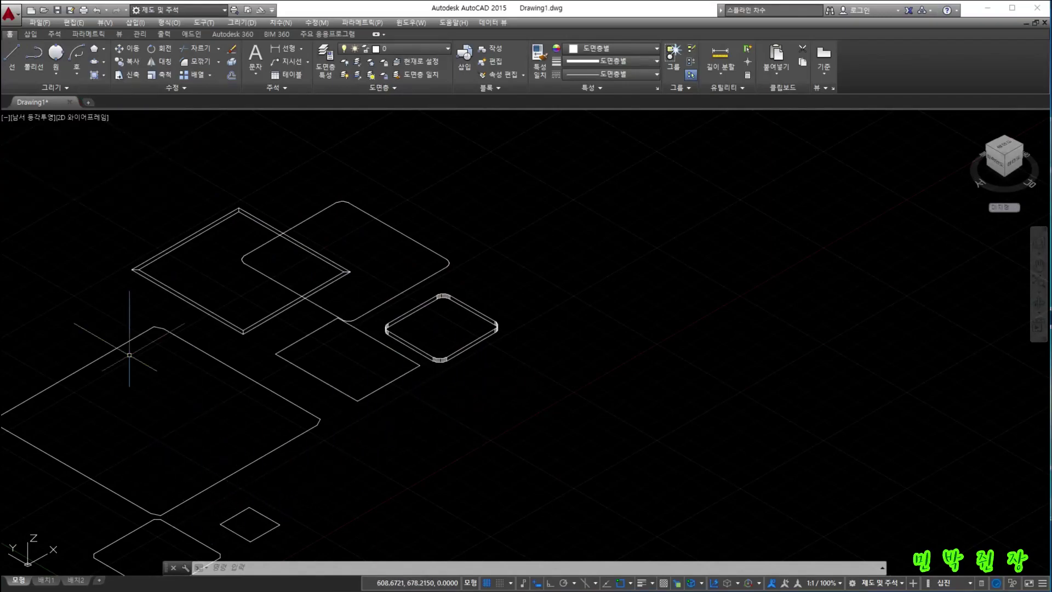
{"action": "left_click", "coordinate": [35, 118]}
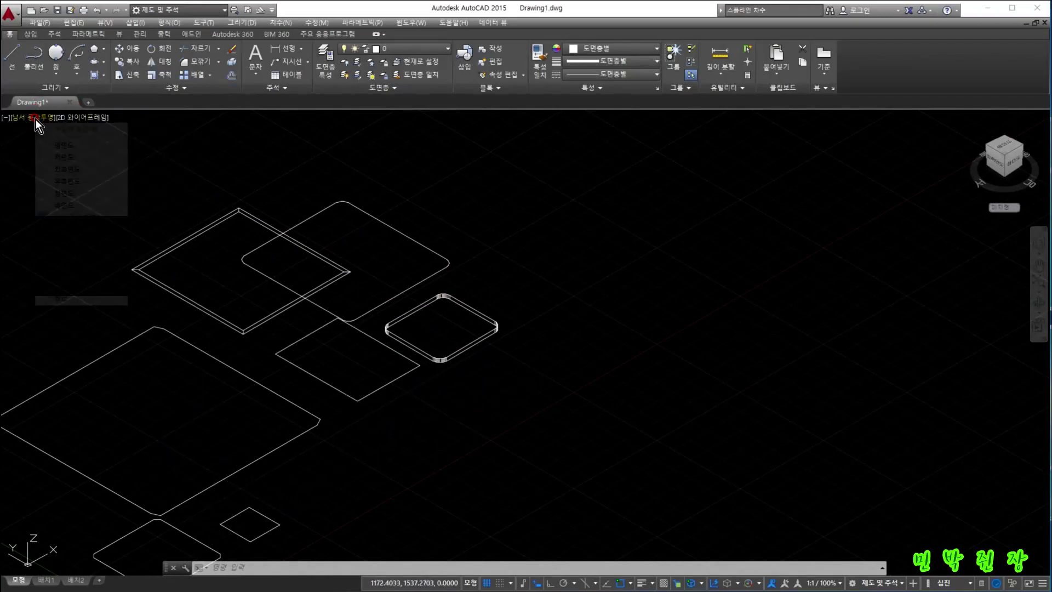
{"action": "left_click", "coordinate": [83, 142]}
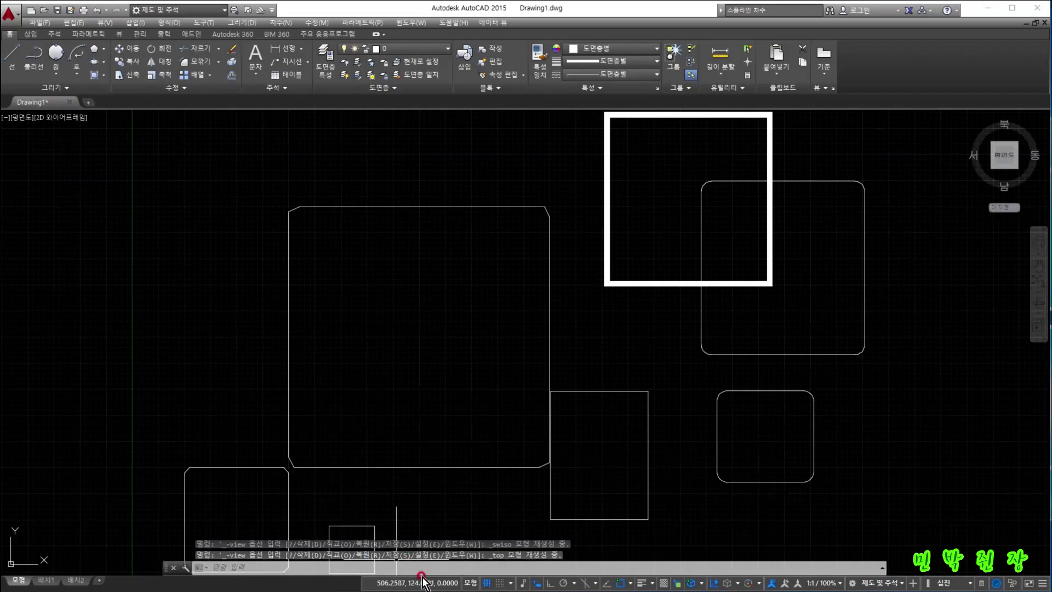
- Draw a rectangle with line width 30, about 208 by 212, inside the large chamfered rectangle, keeping the current fillet and thickness
{"action": "key", "text": "Return"}
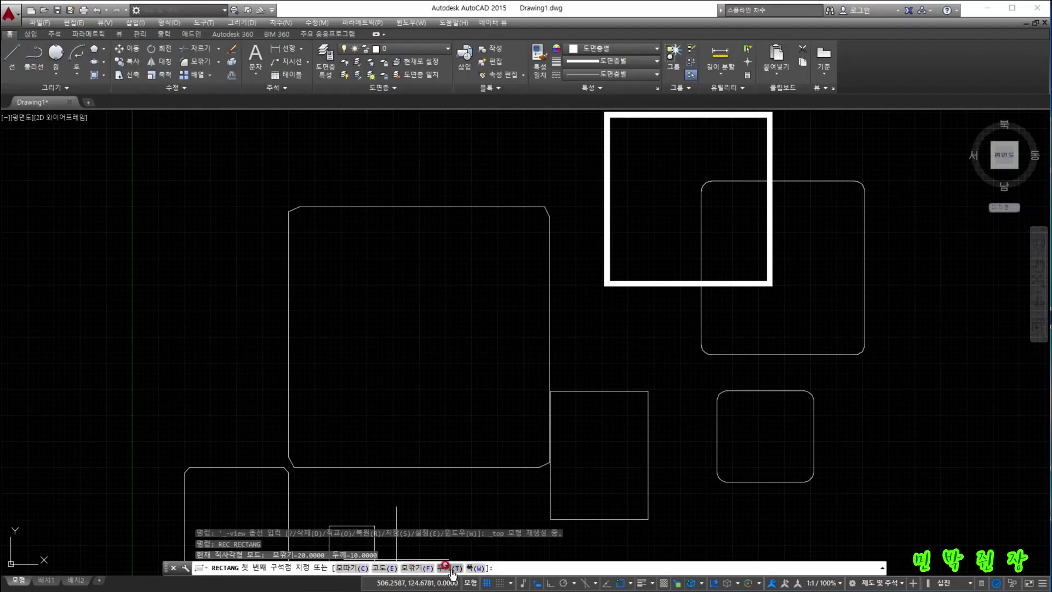
{"action": "left_click", "coordinate": [475, 568]}
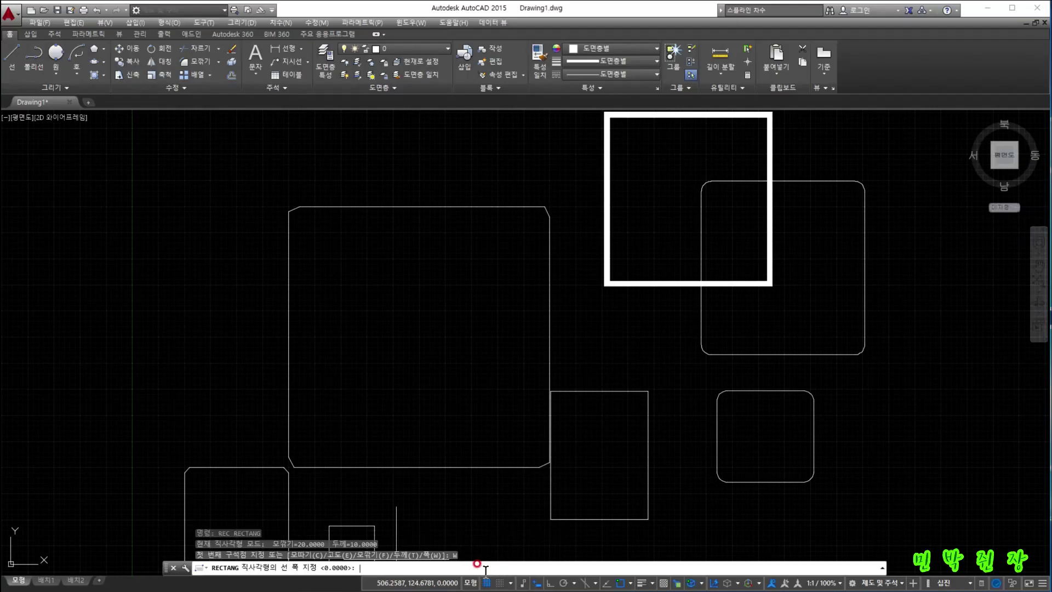
{"action": "type", "text": "30"}
{"action": "key", "text": "Return"}
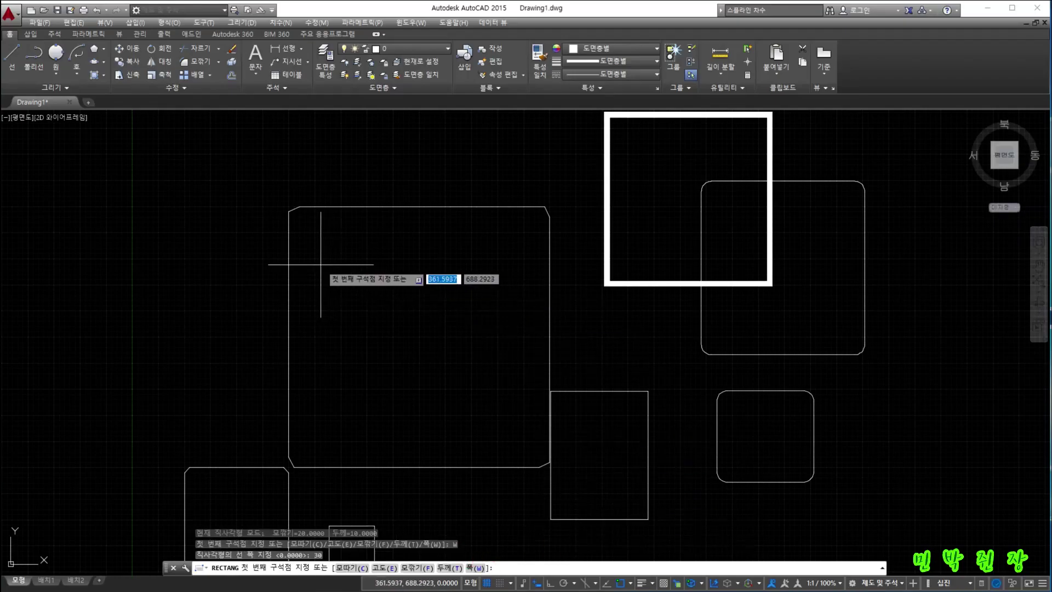
{"action": "left_click", "coordinate": [324, 338]}
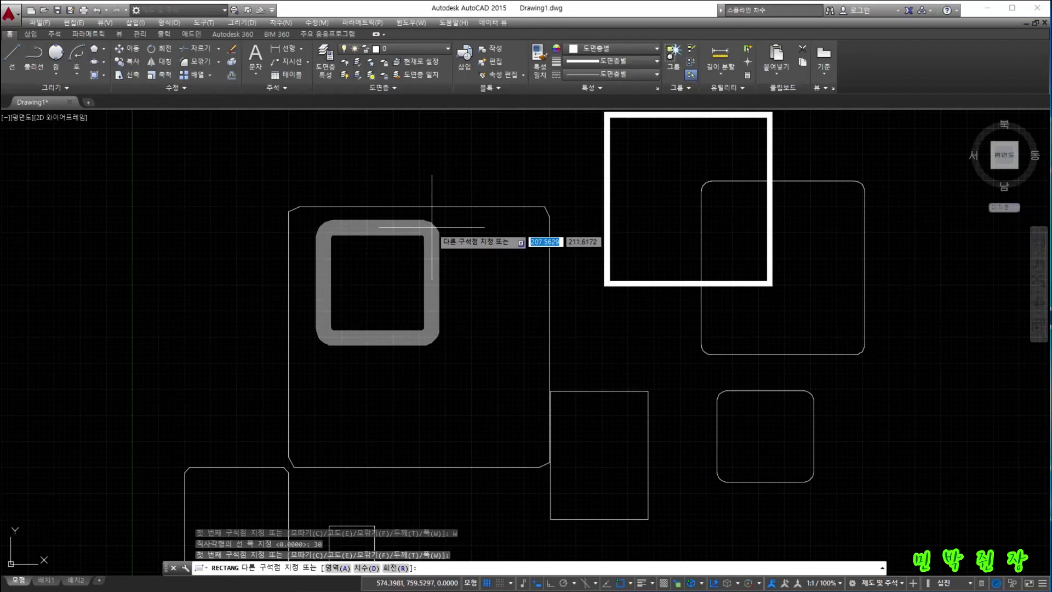
{"action": "left_click", "coordinate": [431, 228]}
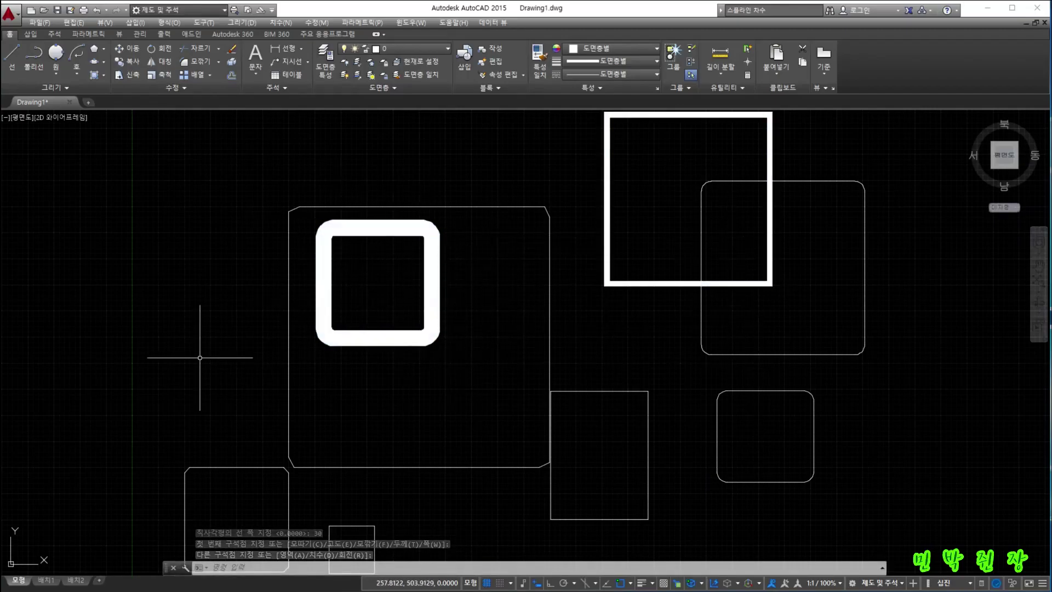
- Examine the wide filleted rectangle's thickness and corners up close in southwest isometric, and restore the top view
{"action": "left_click", "coordinate": [25, 117]}
{"action": "left_click", "coordinate": [74, 217]}
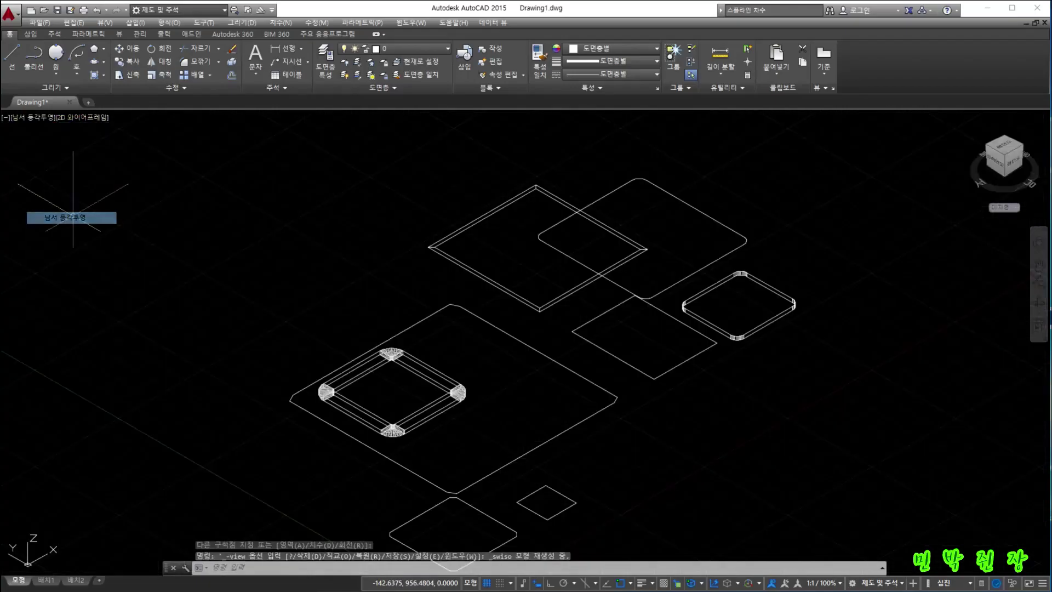
{"action": "scroll", "coordinate": [354, 433], "scroll_direction": "up", "scroll_amount": 5}
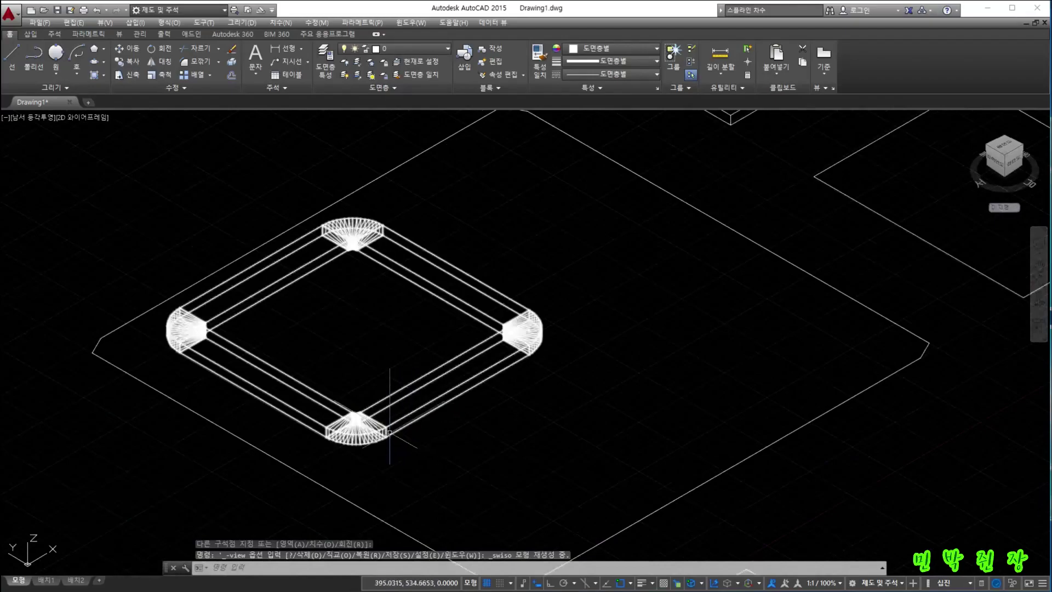
{"action": "scroll", "coordinate": [329, 441], "scroll_direction": "up", "scroll_amount": 2}
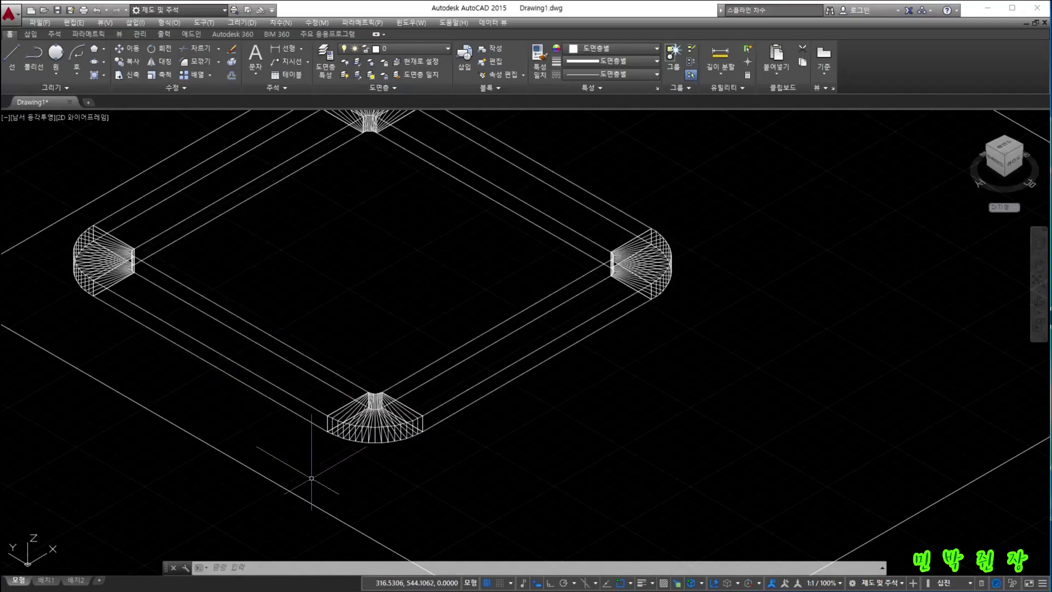
{"action": "left_click", "coordinate": [40, 119]}
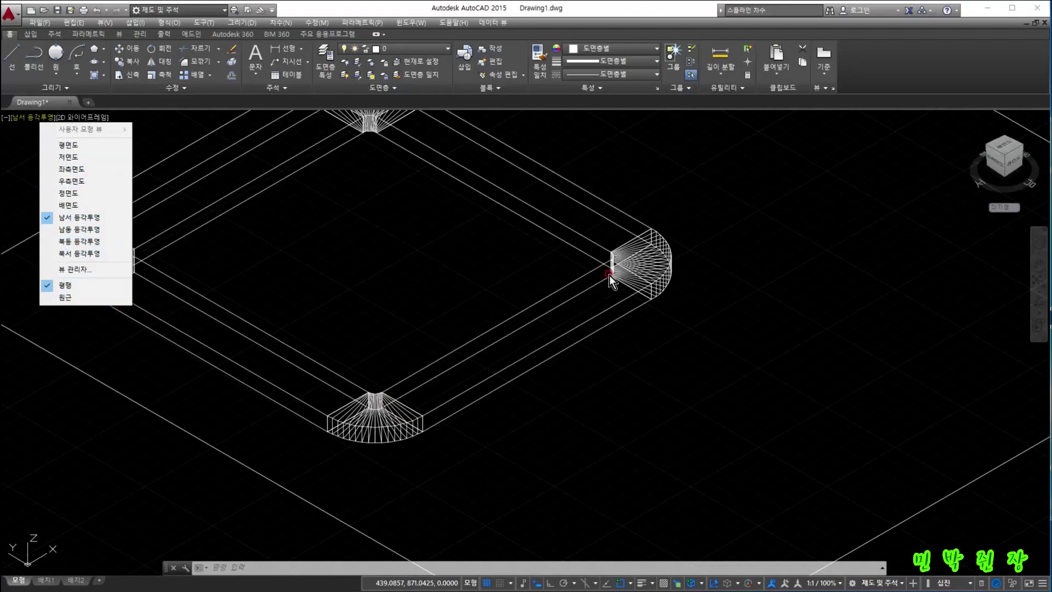
{"action": "left_click", "coordinate": [77, 146]}
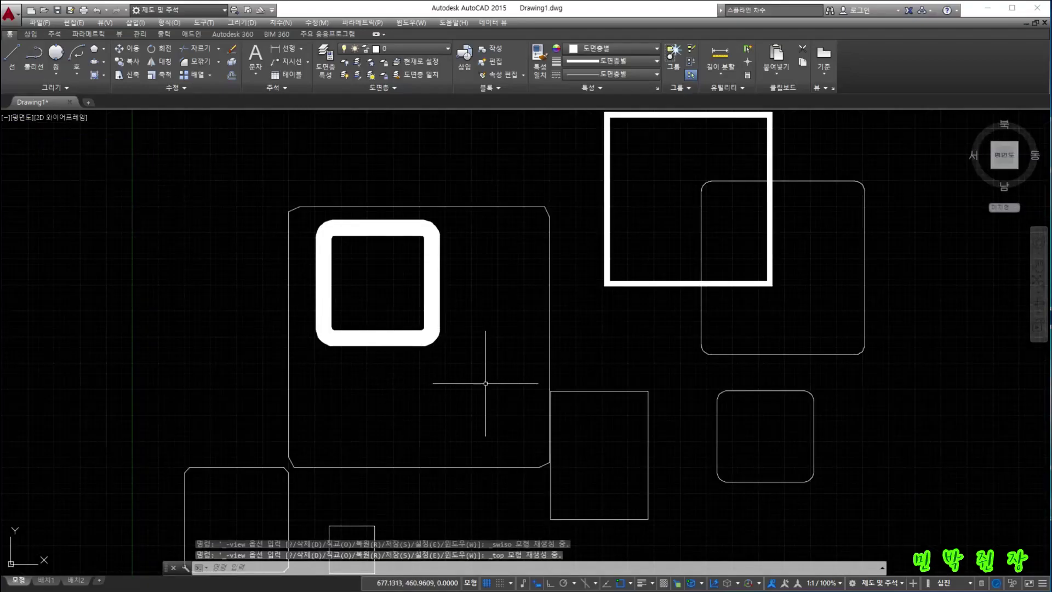
- Start a new rectangle and set both its elevation and its fillet radius to 0
{"action": "type", "text": "r"}
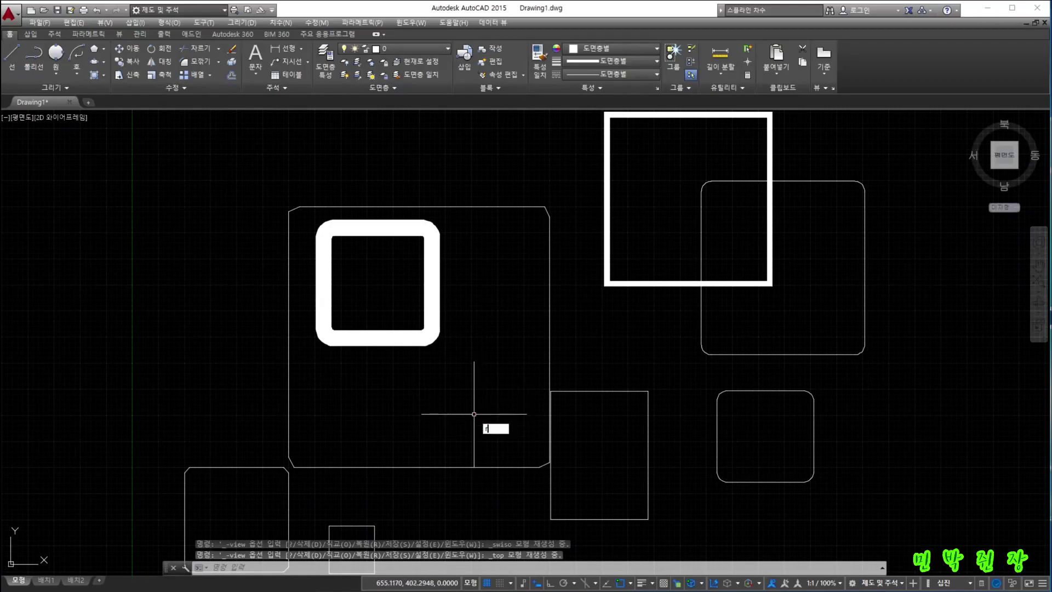
{"action": "type", "text": "ec"}
{"action": "key", "text": "Return"}
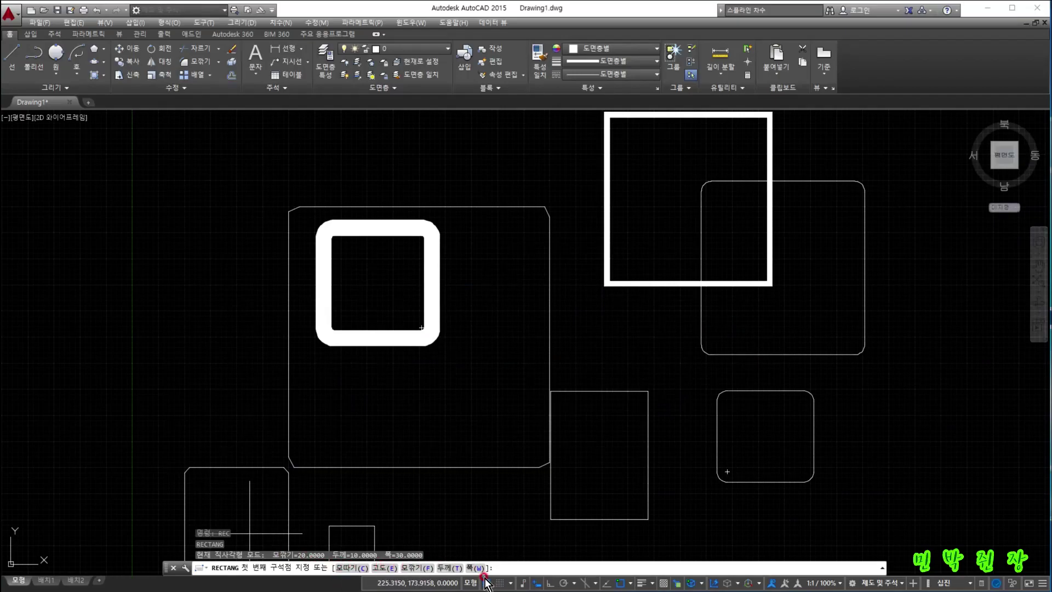
{"action": "left_click", "coordinate": [384, 568]}
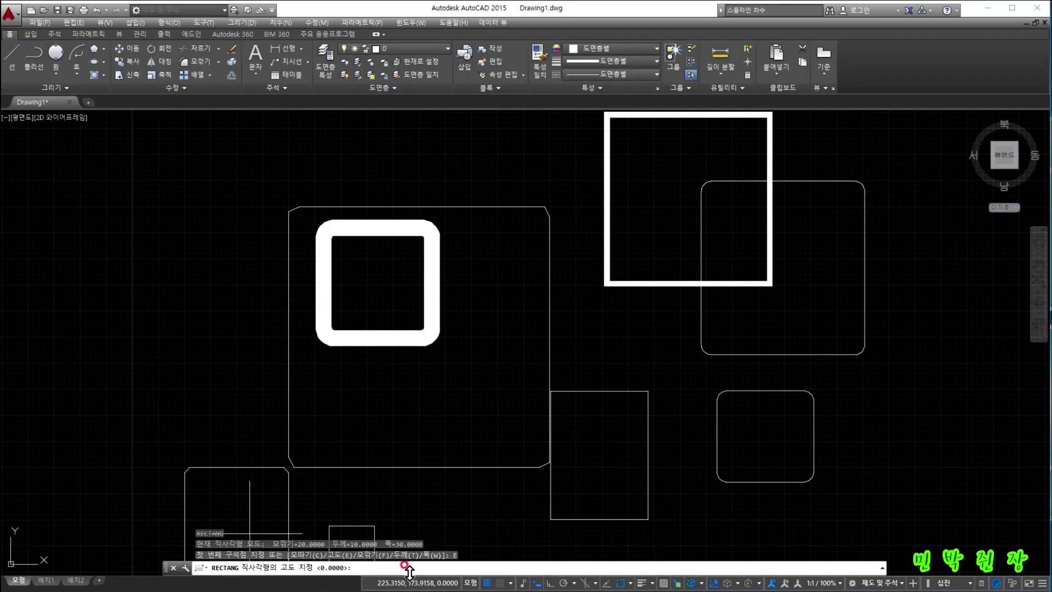
{"action": "key", "text": "Return"}
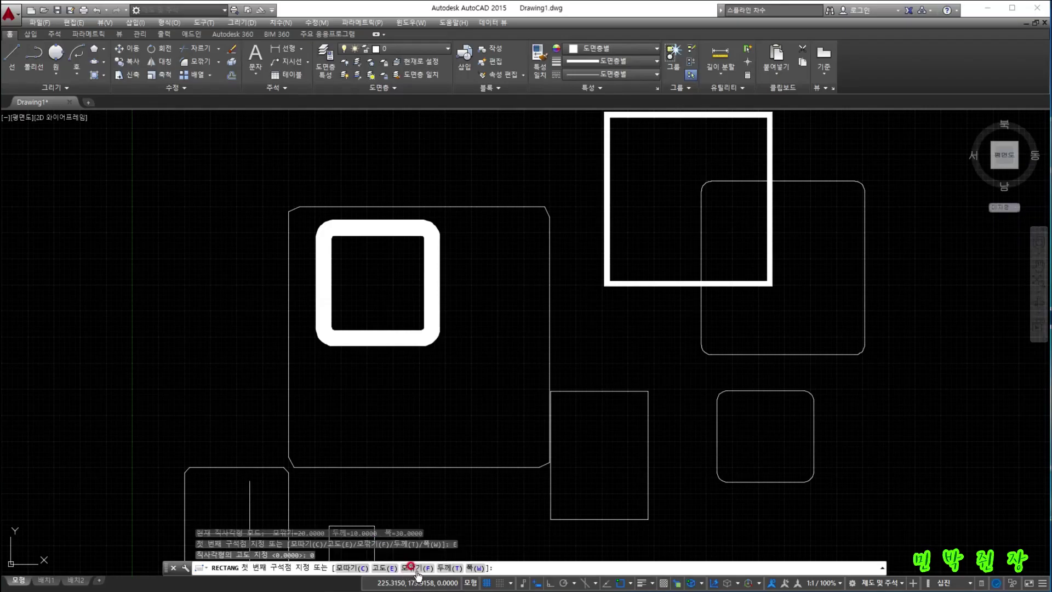
{"action": "left_click", "coordinate": [422, 569]}
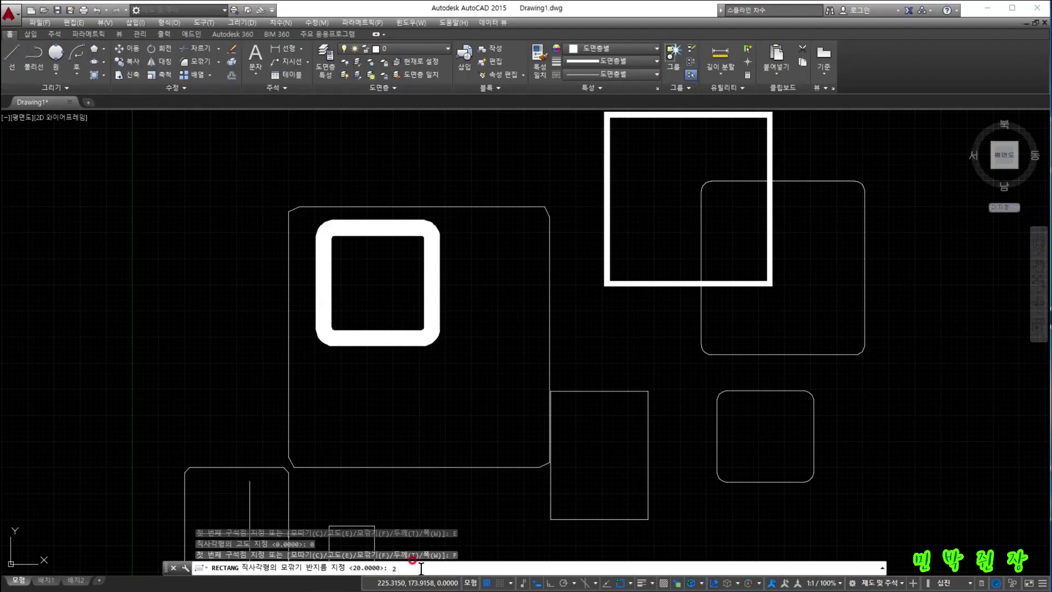
{"action": "type", "text": "0"}
{"action": "key", "text": "Return"}
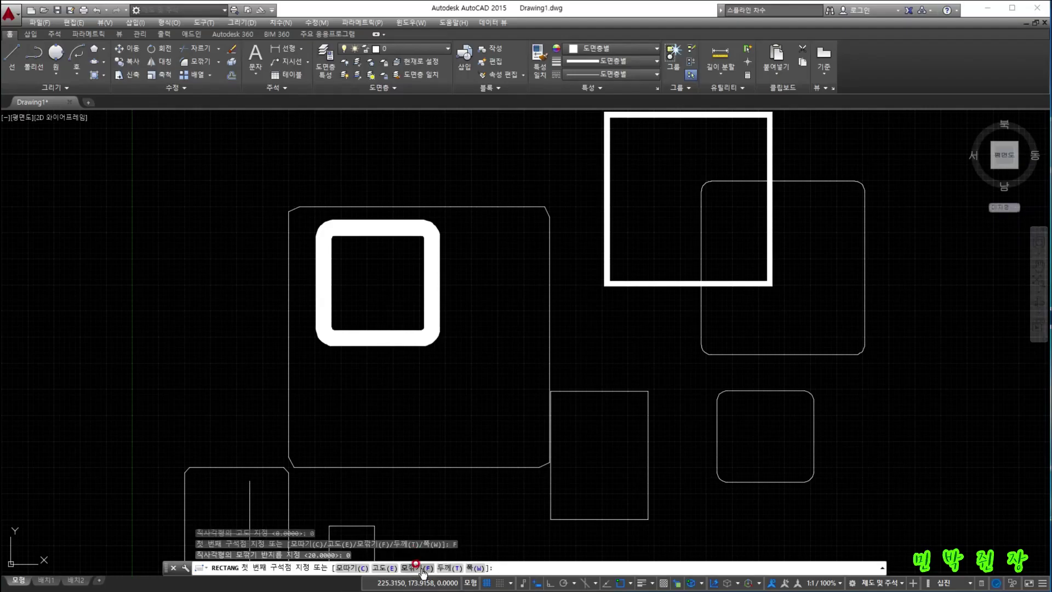
- Reset the rectangle's thickness and line width to 0
{"action": "left_click", "coordinate": [450, 569]}
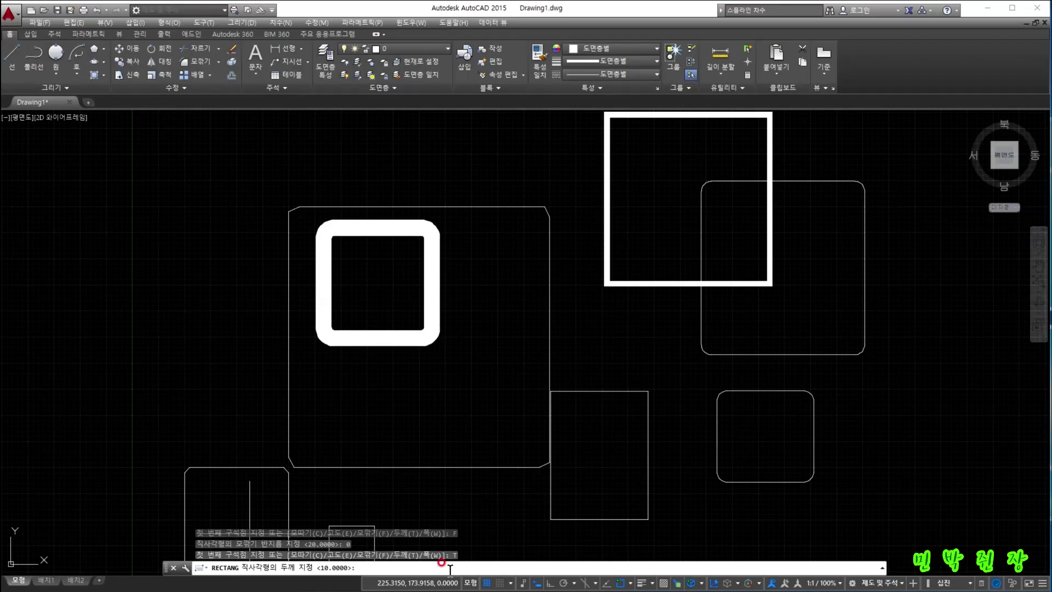
{"action": "type", "text": "0"}
{"action": "key", "text": "Return"}
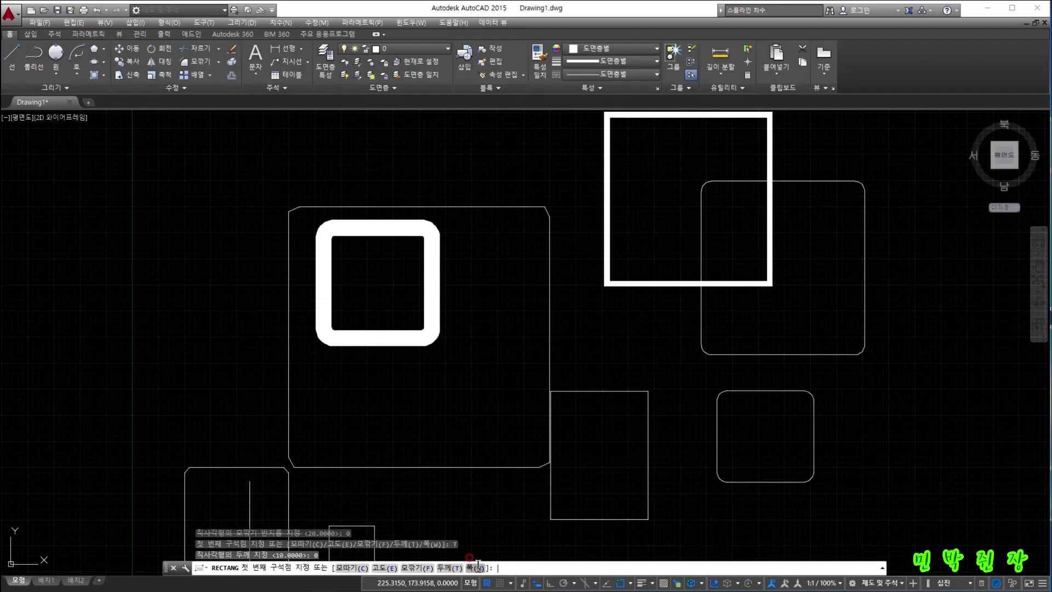
{"action": "left_click", "coordinate": [478, 567]}
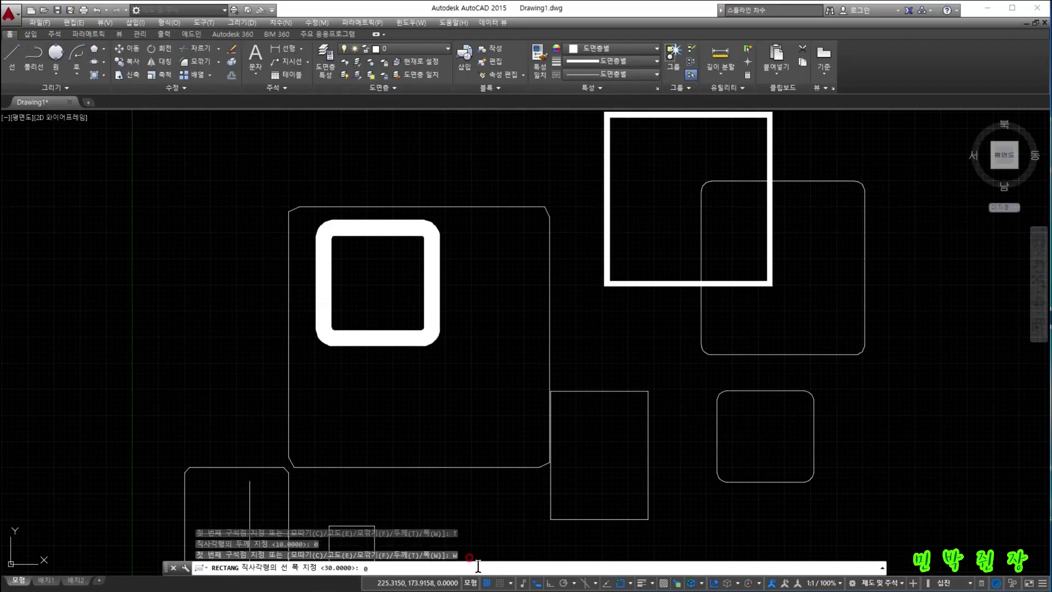
{"action": "type", "text": "0"}
{"action": "key", "text": "Return"}
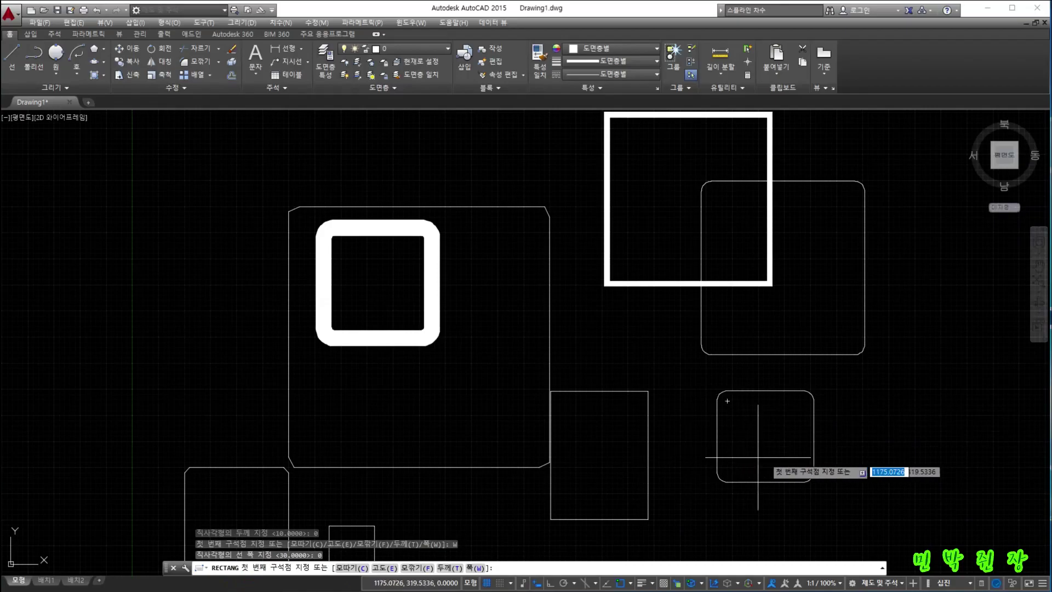
{"action": "left_click", "coordinate": [863, 453]}
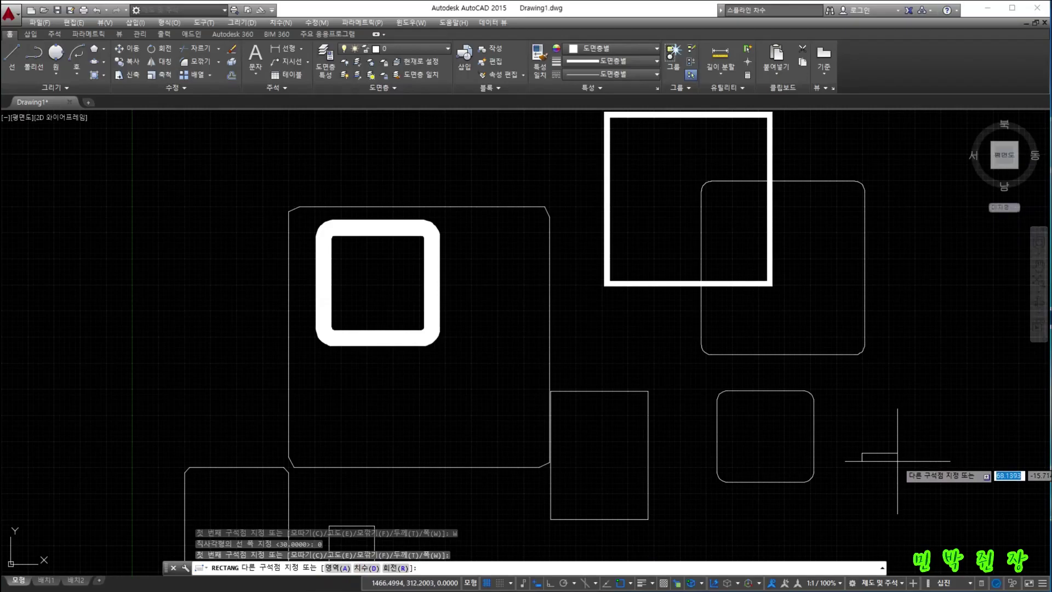
{"action": "key", "text": "Escape"}
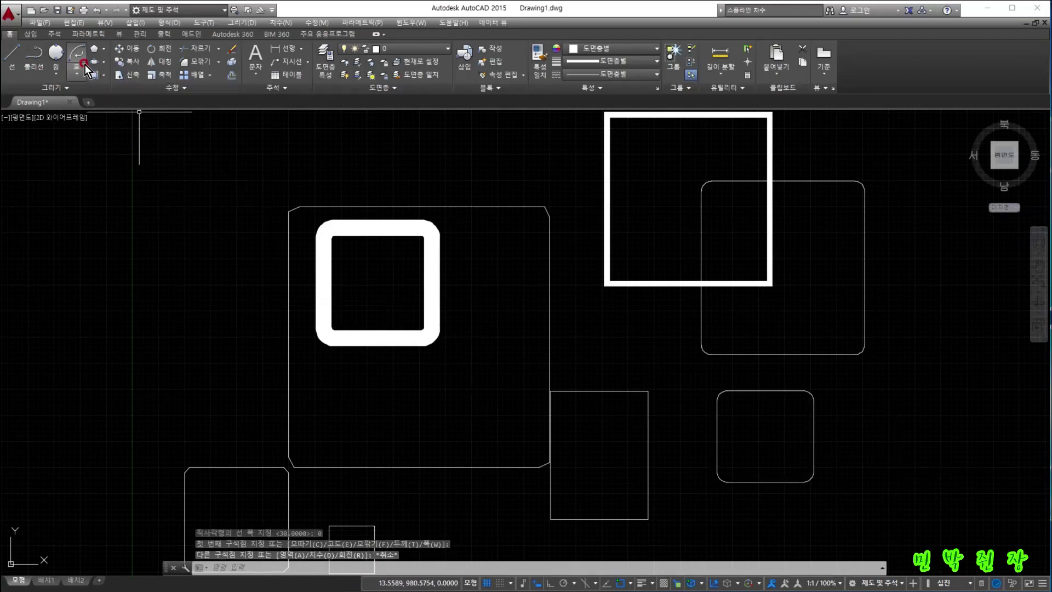
{"action": "left_click", "coordinate": [106, 49]}
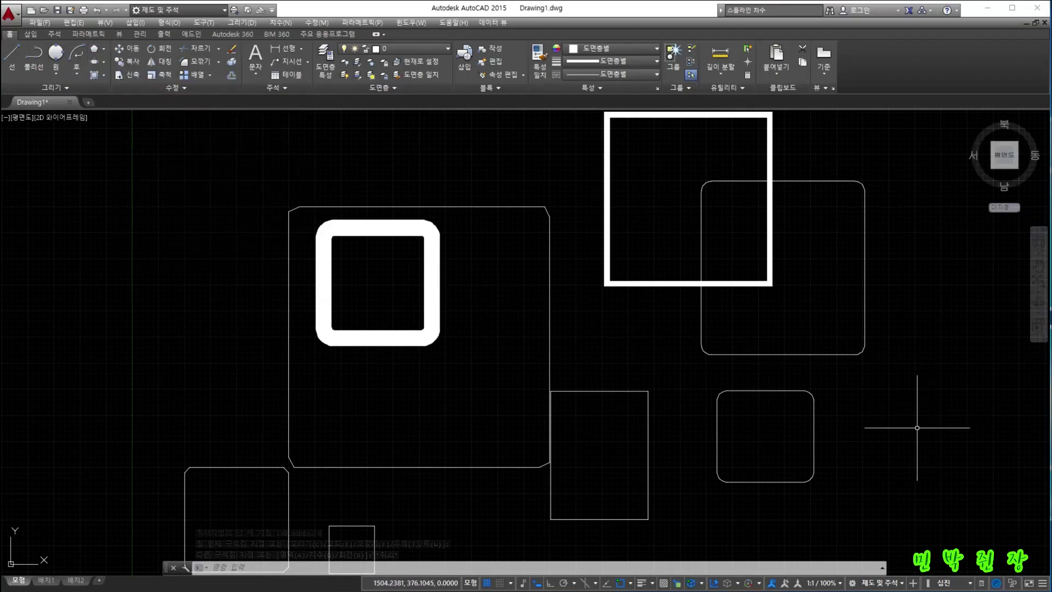
- Erase all the rectangles from the drawing
{"action": "scroll", "coordinate": [917, 428], "scroll_direction": "down", "scroll_amount": 2}
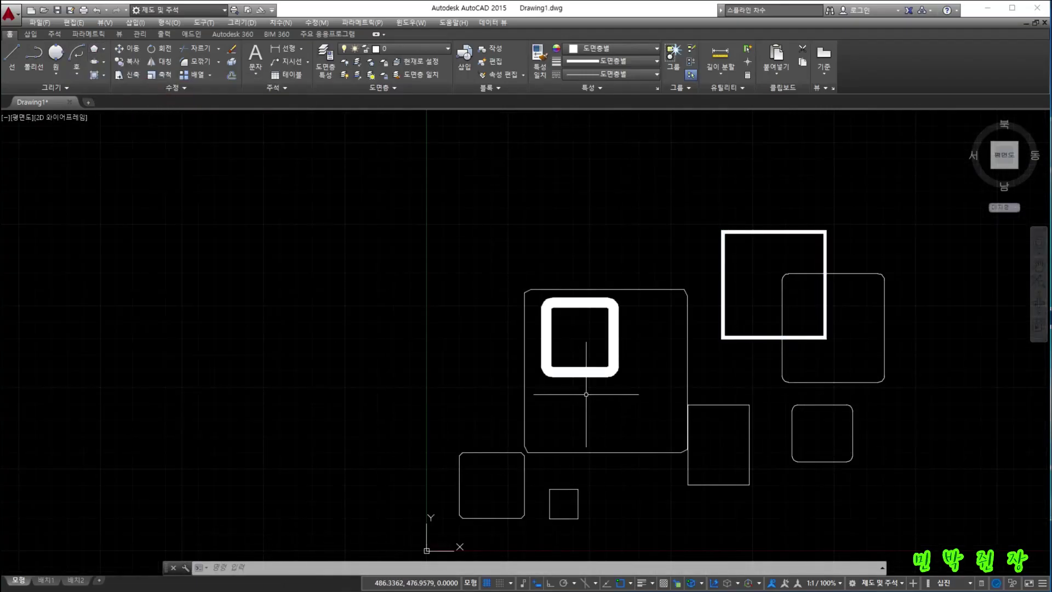
{"action": "key", "text": "ctrl+a"}
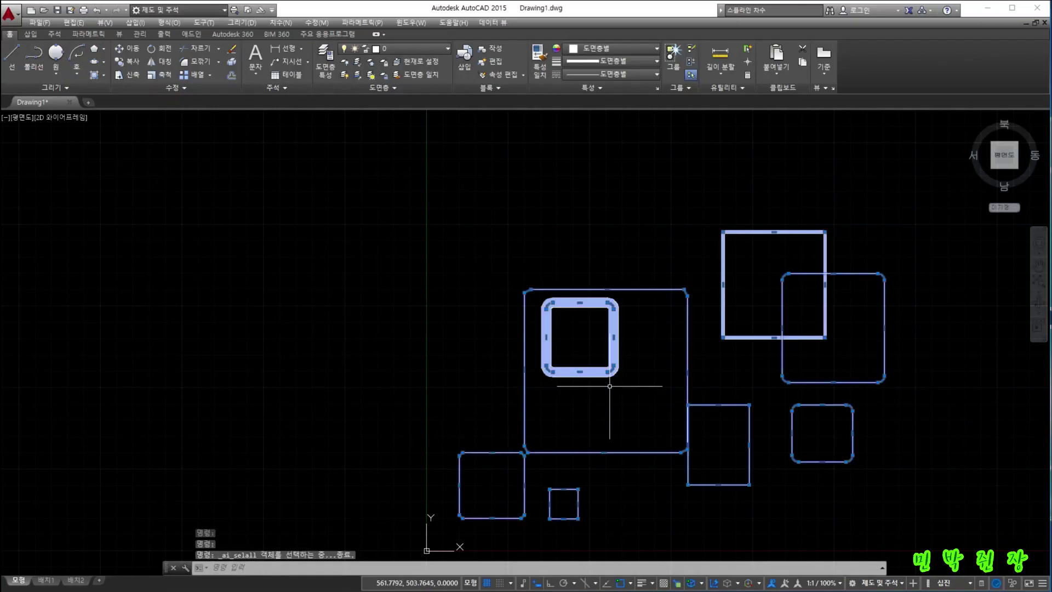
{"action": "key", "text": "Delete"}
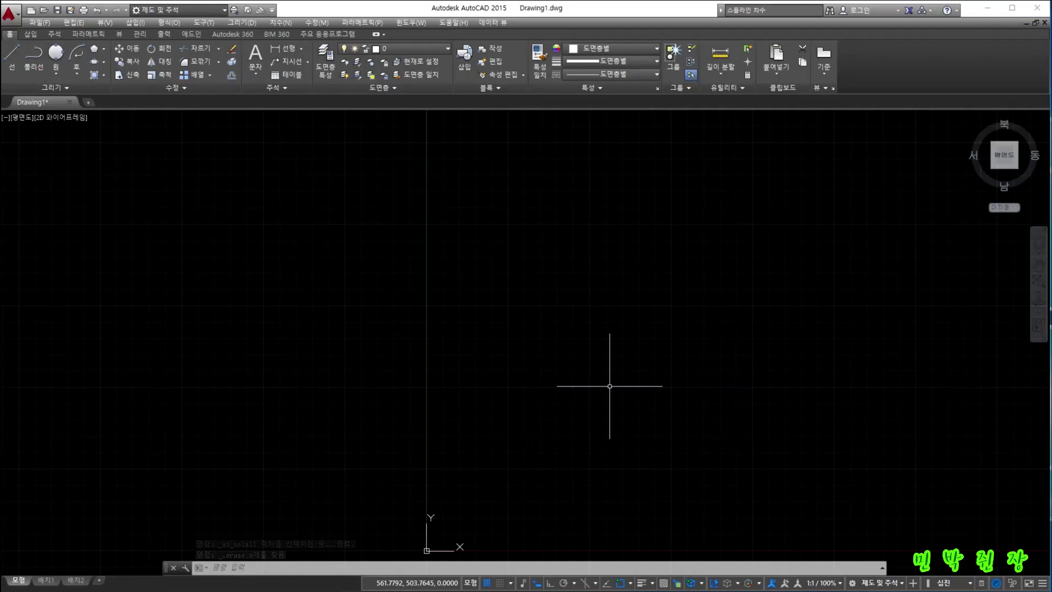
- Draw a three-sided polygon in the empty drawing, inscribed in a circle of radius 100
{"action": "type", "text": "PO"}
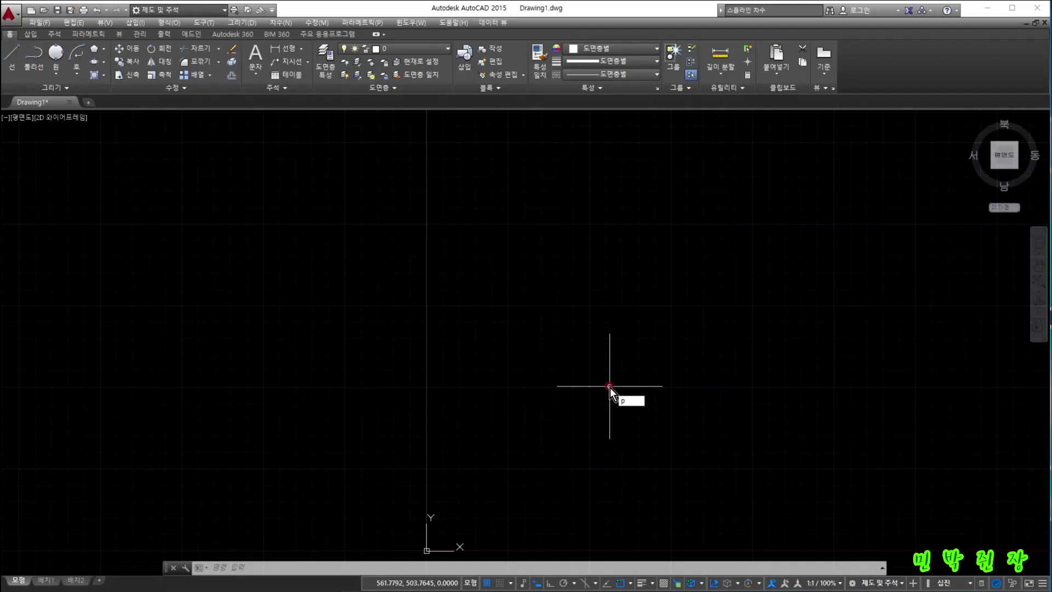
{"action": "type", "text": "L"}
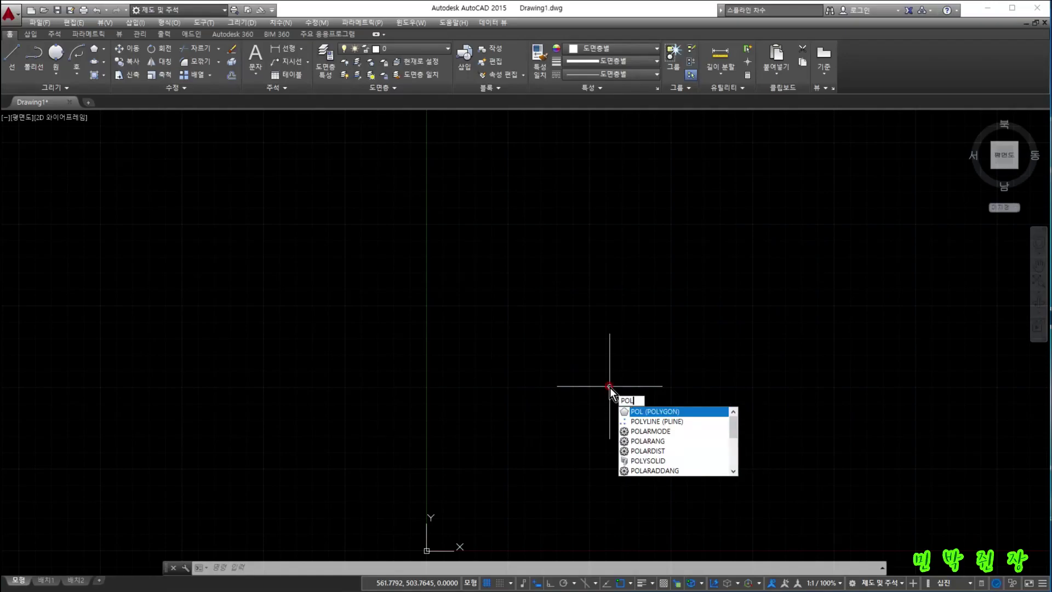
{"action": "key", "text": "Return"}
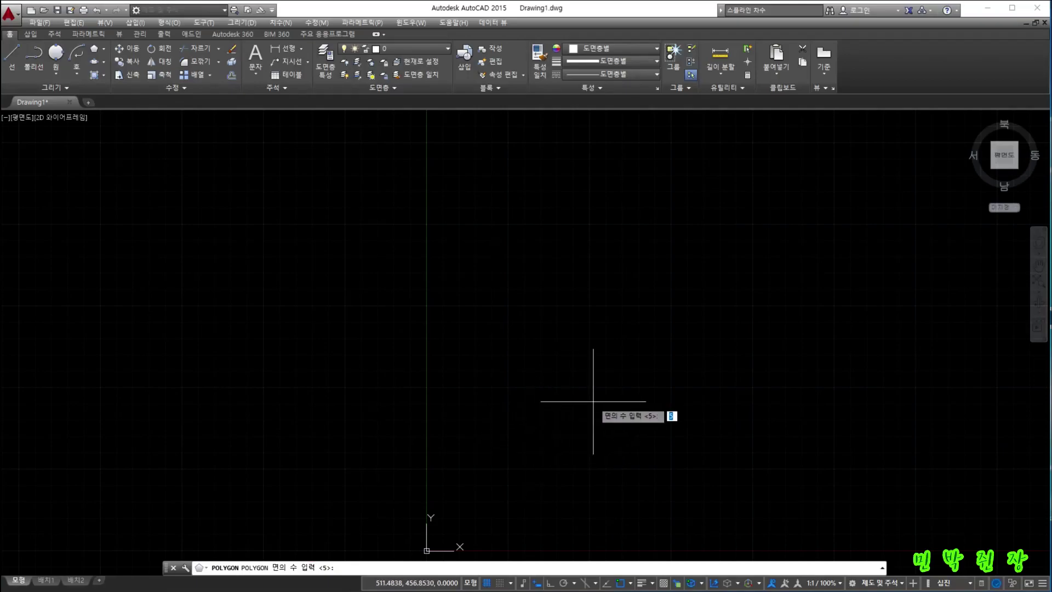
{"action": "key", "text": "Return"}
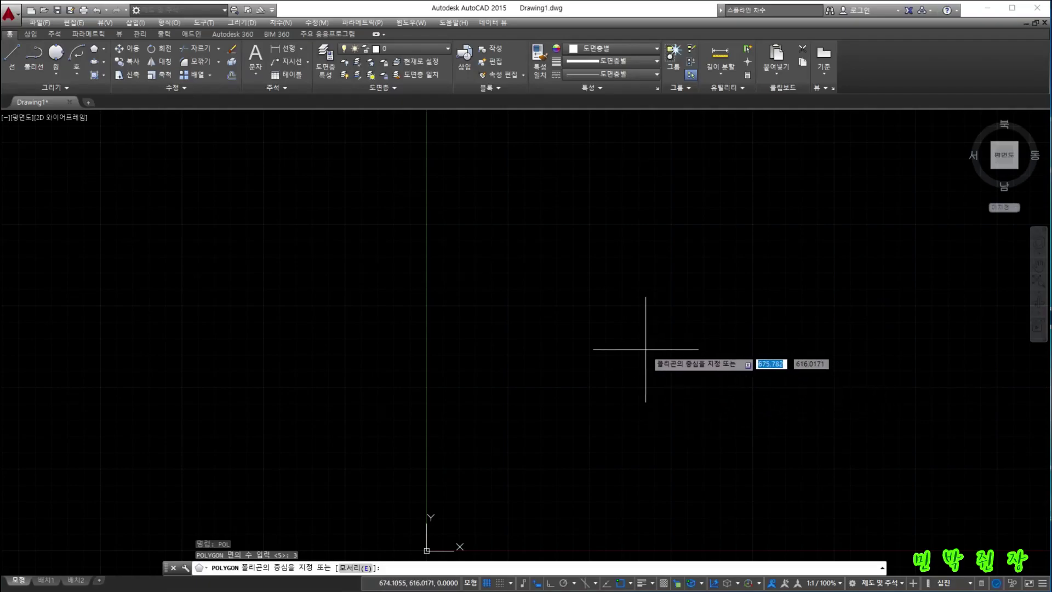
{"action": "left_click", "coordinate": [663, 355]}
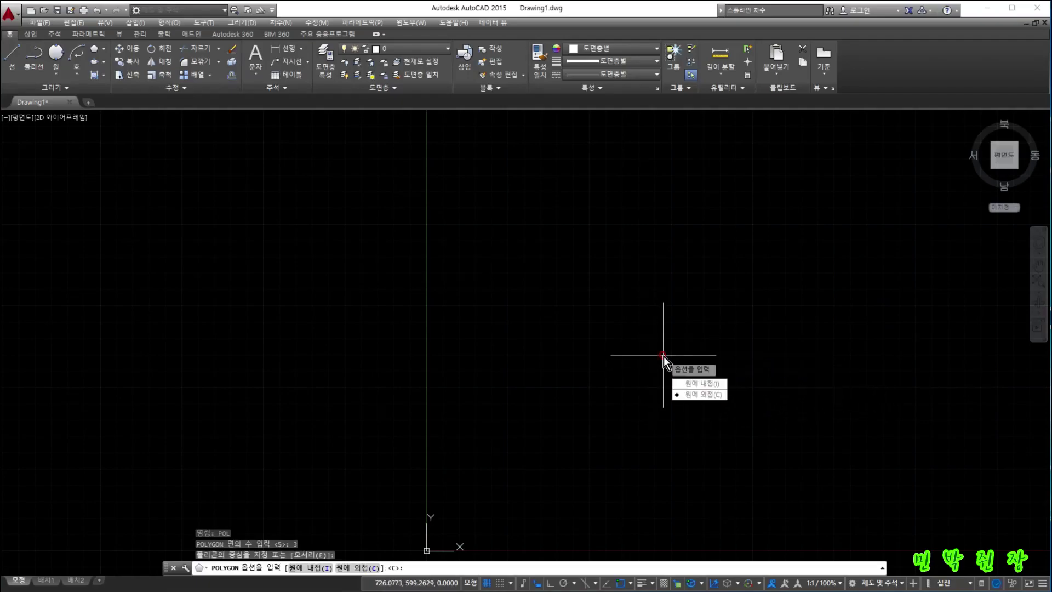
{"action": "left_click", "coordinate": [695, 383]}
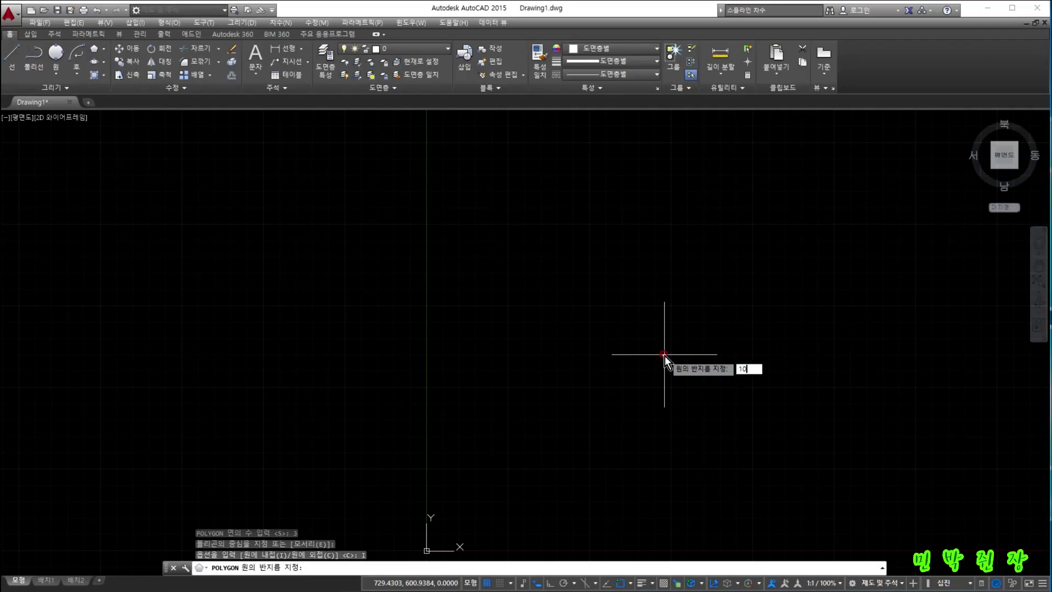
{"action": "type", "text": "100"}
{"action": "key", "text": "Return"}
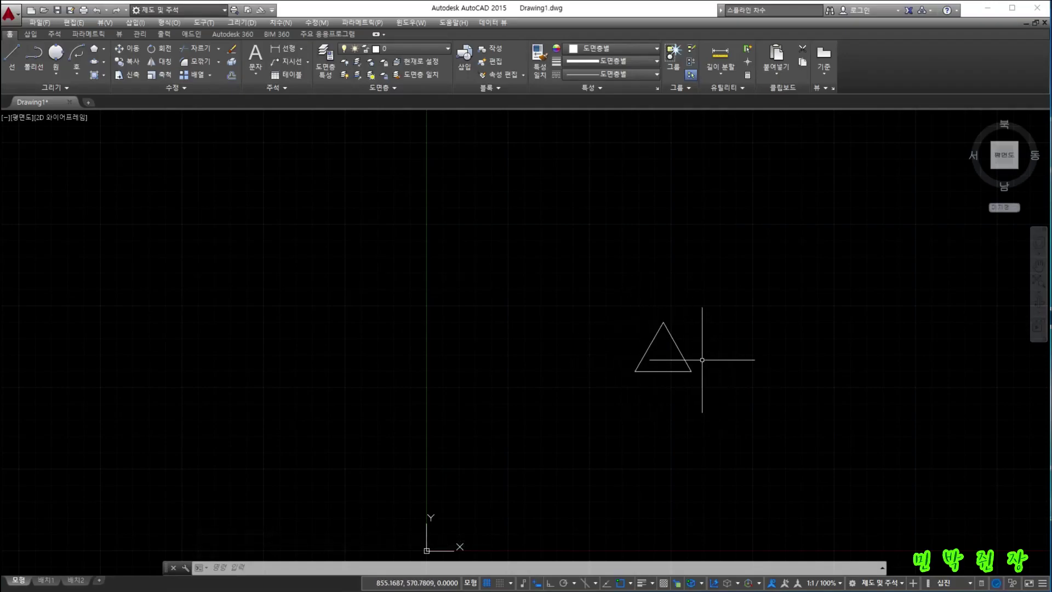
- Draw a three-point circle through the triangle's three vertices
{"action": "left_click", "coordinate": [59, 71]}
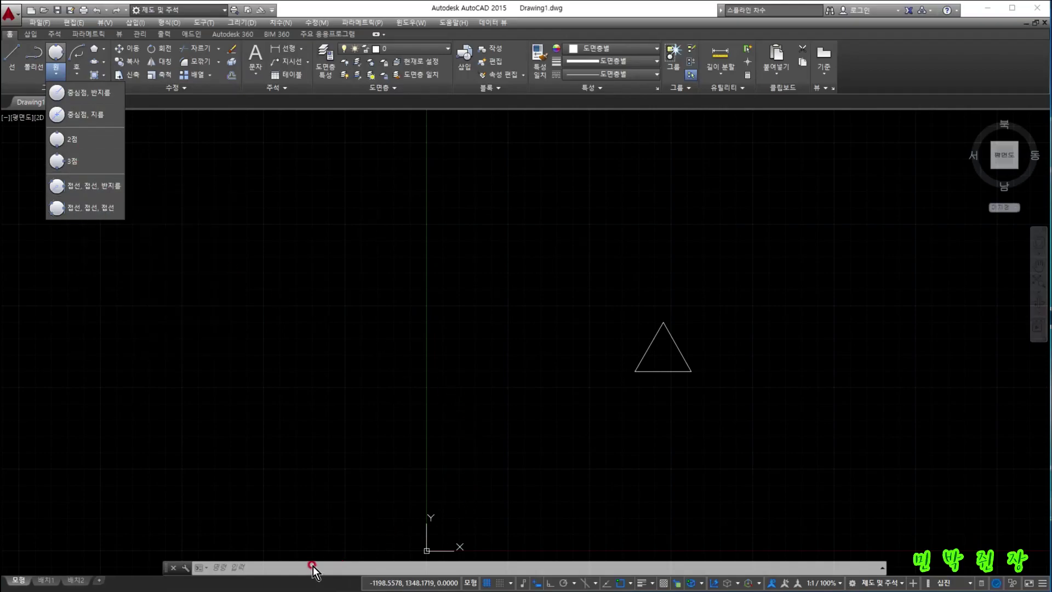
{"action": "left_click", "coordinate": [505, 422]}
{"action": "type", "text": "c"}
{"action": "key", "text": "Return"}
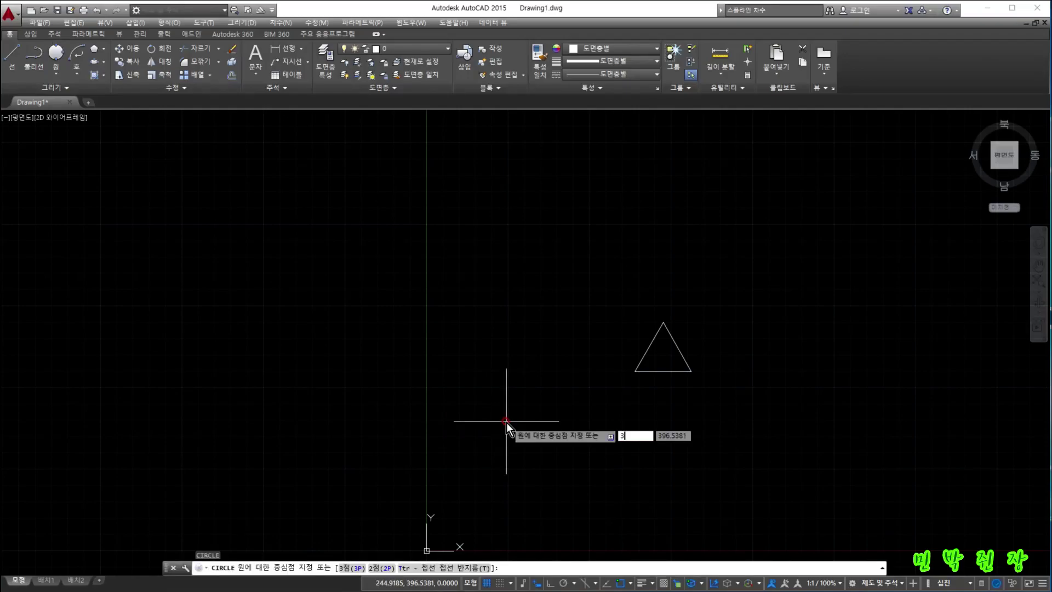
{"action": "type", "text": "3p"}
{"action": "key", "text": "Return"}
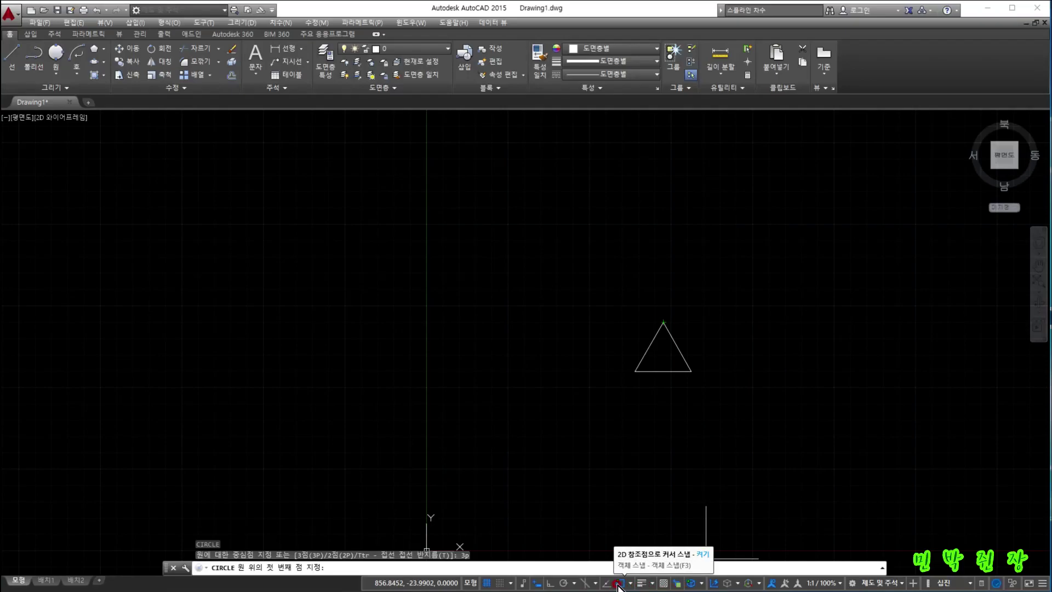
{"action": "left_click", "coordinate": [663, 322]}
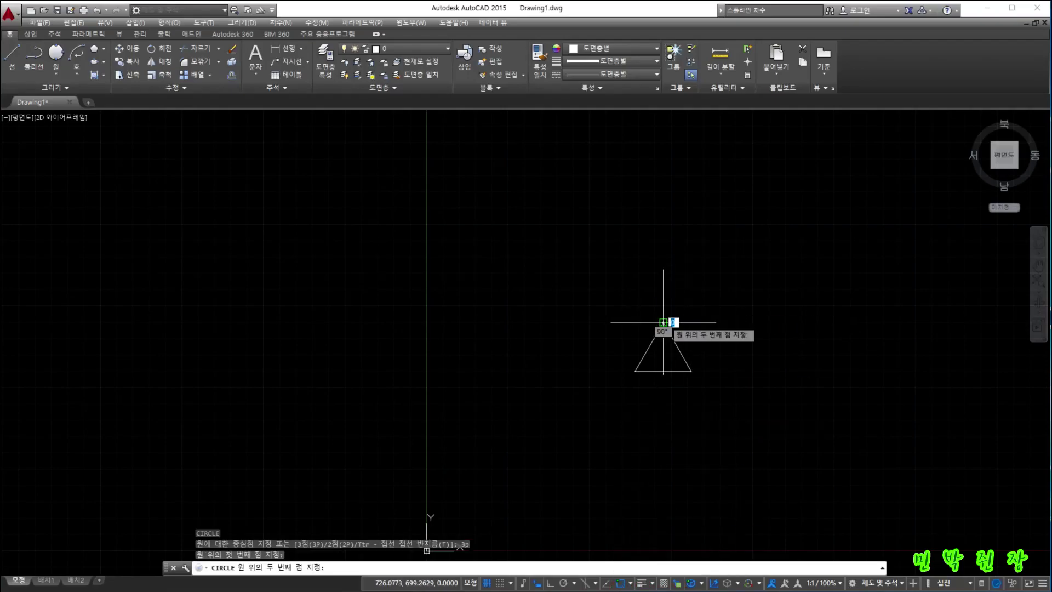
{"action": "left_click", "coordinate": [635, 372]}
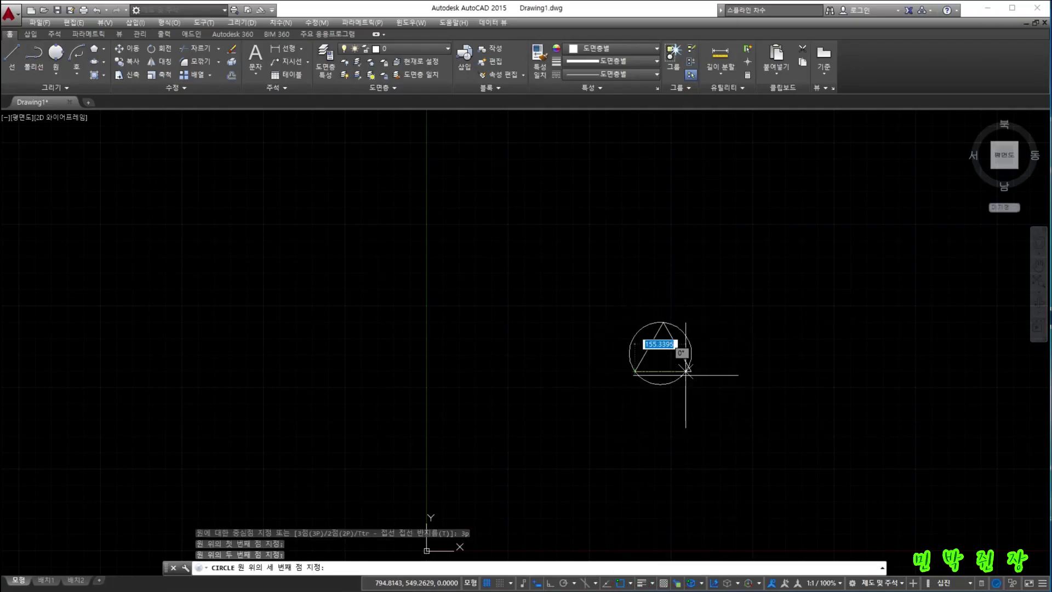
{"action": "left_click", "coordinate": [691, 371]}
- Measure the radius of the circle around the triangle
{"action": "scroll", "coordinate": [679, 378], "scroll_direction": "up", "scroll_amount": 5}
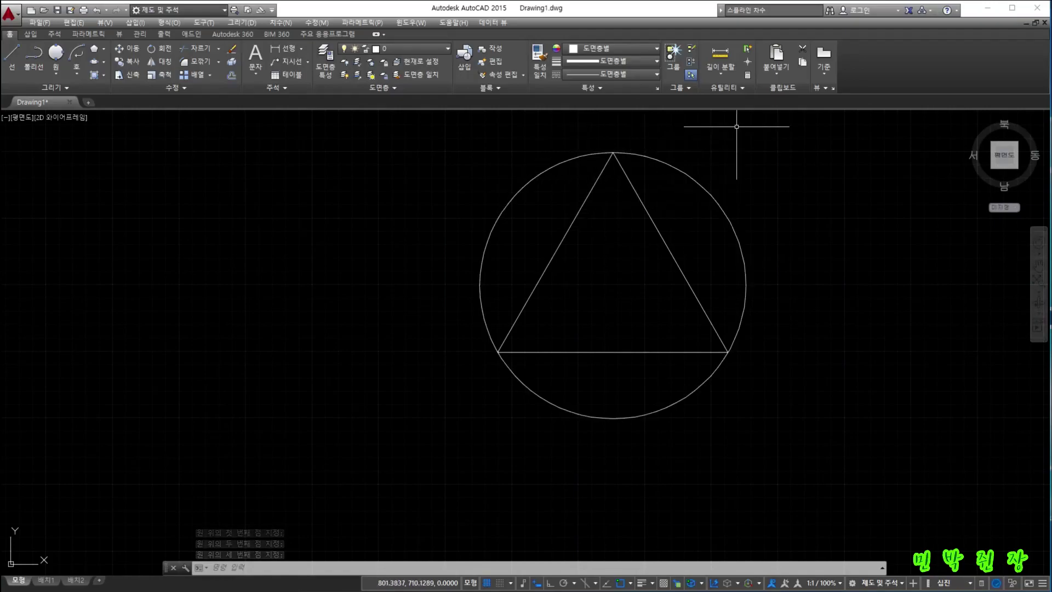
{"action": "left_click", "coordinate": [726, 77]}
{"action": "left_click", "coordinate": [729, 114]}
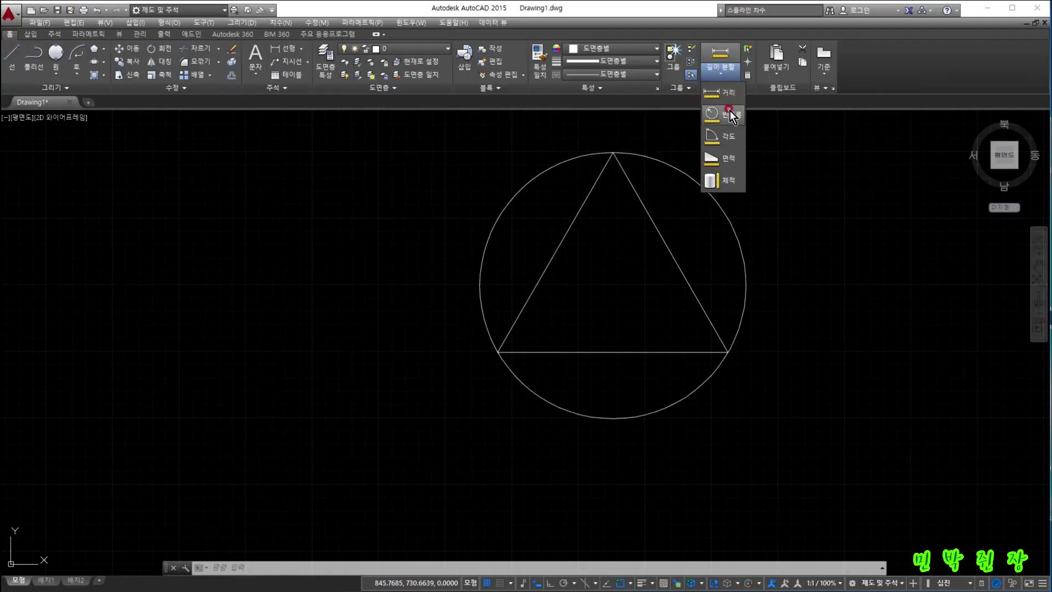
{"action": "left_click", "coordinate": [665, 162]}
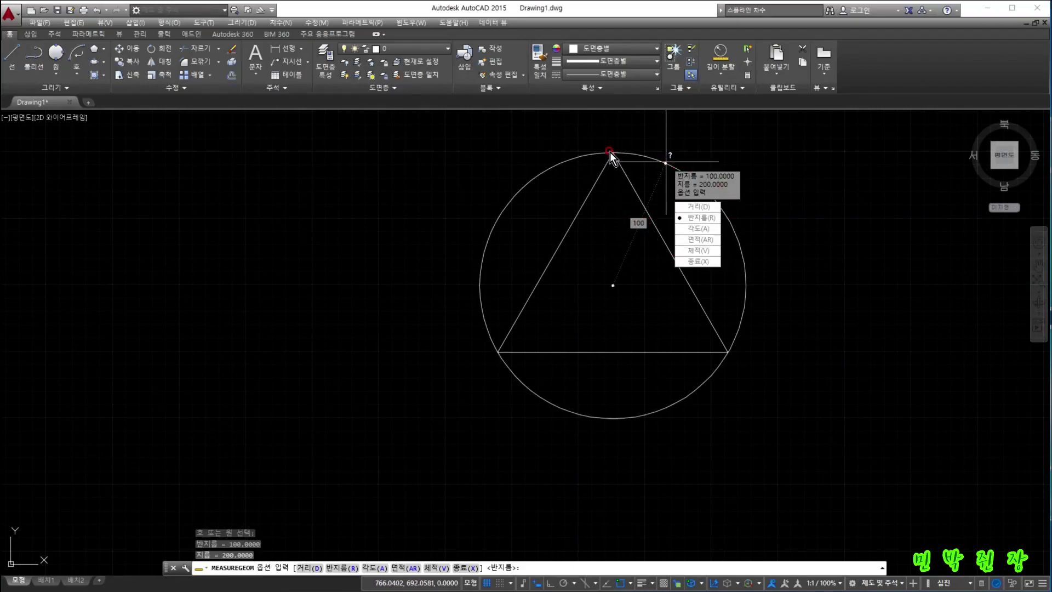
{"action": "key", "text": "Escape"}
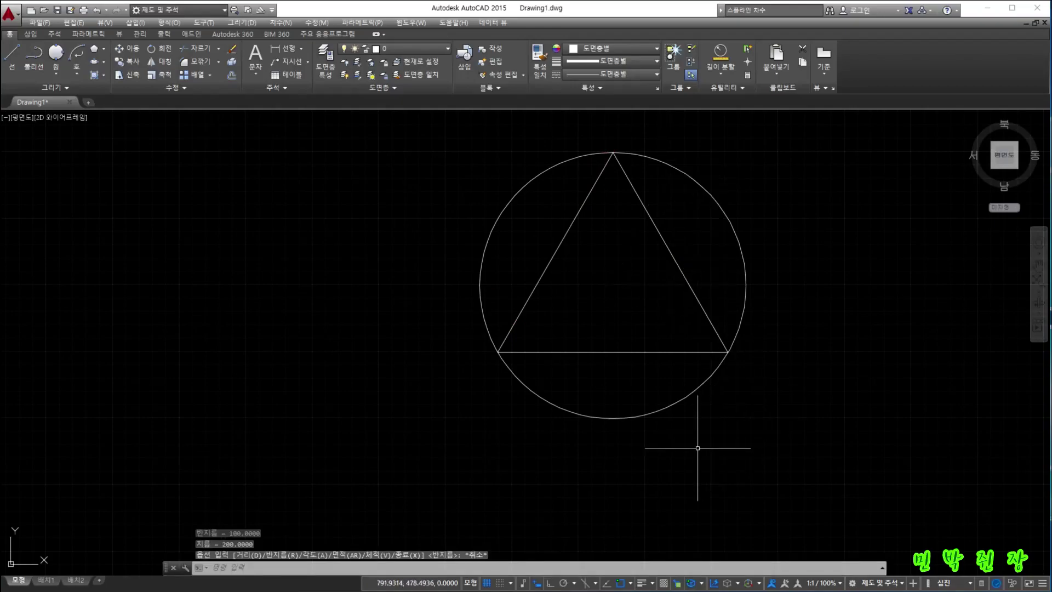
{"action": "left_click", "coordinate": [299, 568]}
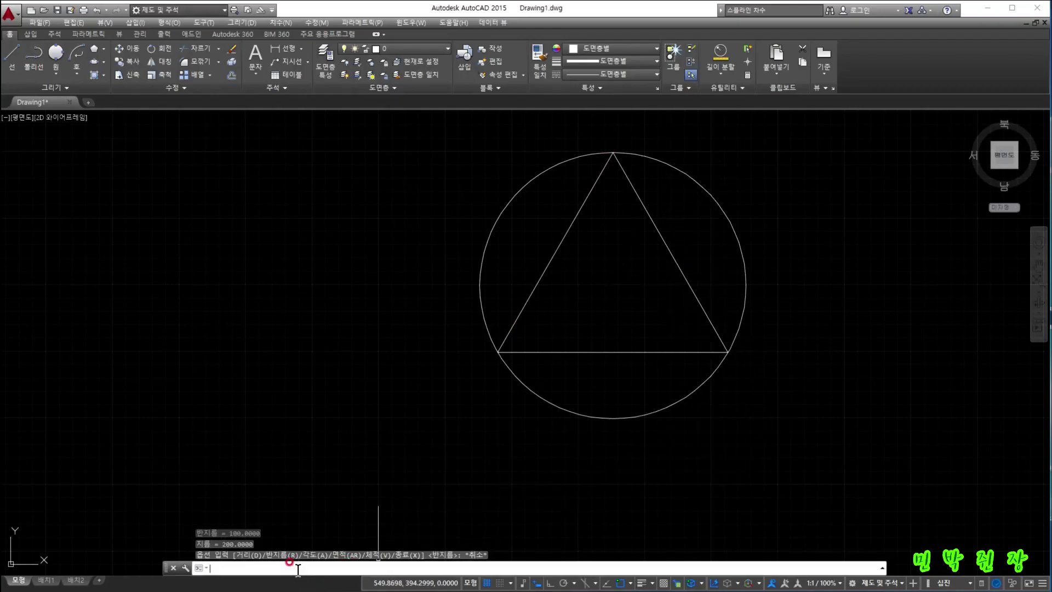
{"action": "type", "text": "[pol"}
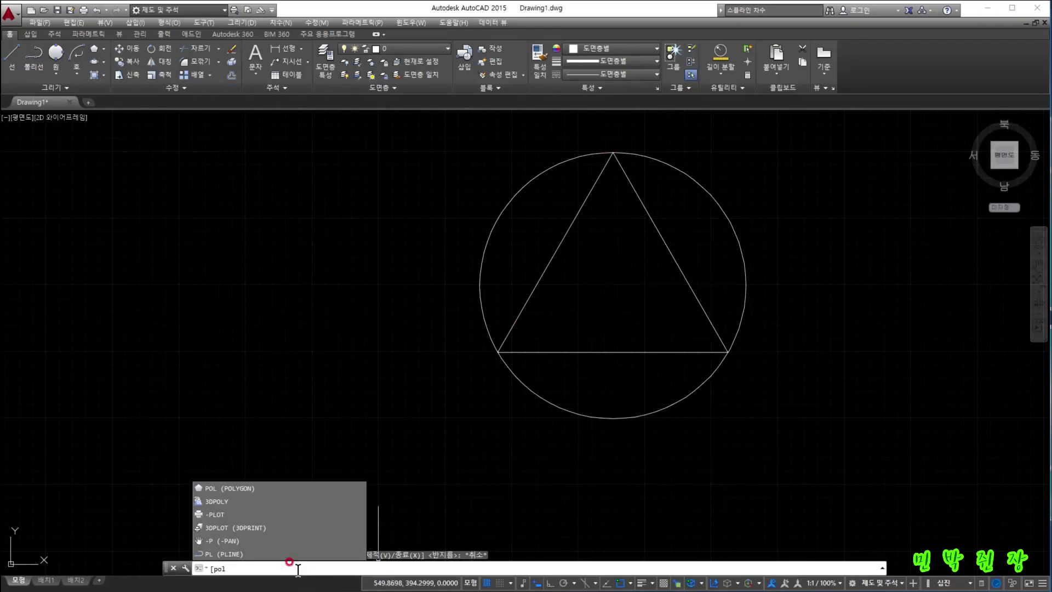
{"action": "key", "text": "Escape"}
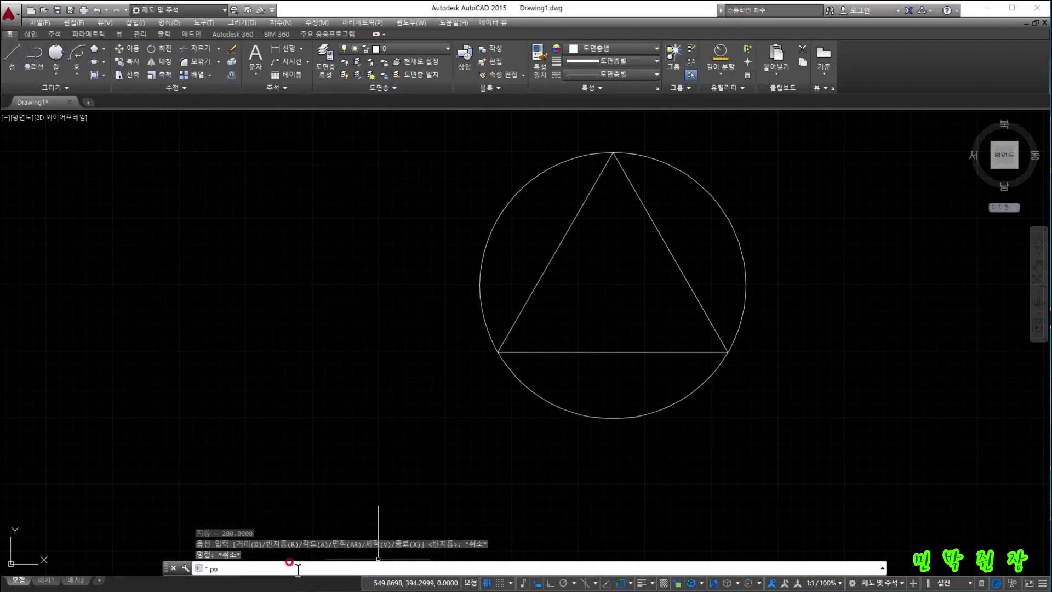
- Draw a three-sided polygon centred on the circle's centre, circumscribed about a circle of radius 100
{"action": "type", "text": "pol"}
{"action": "key", "text": "Return"}
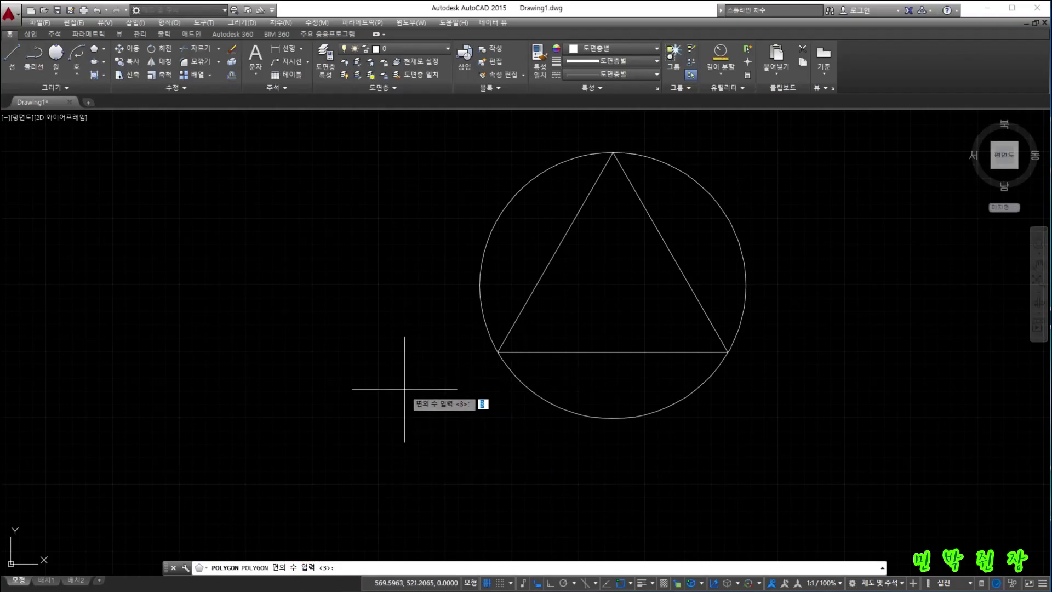
{"action": "key", "text": "Return"}
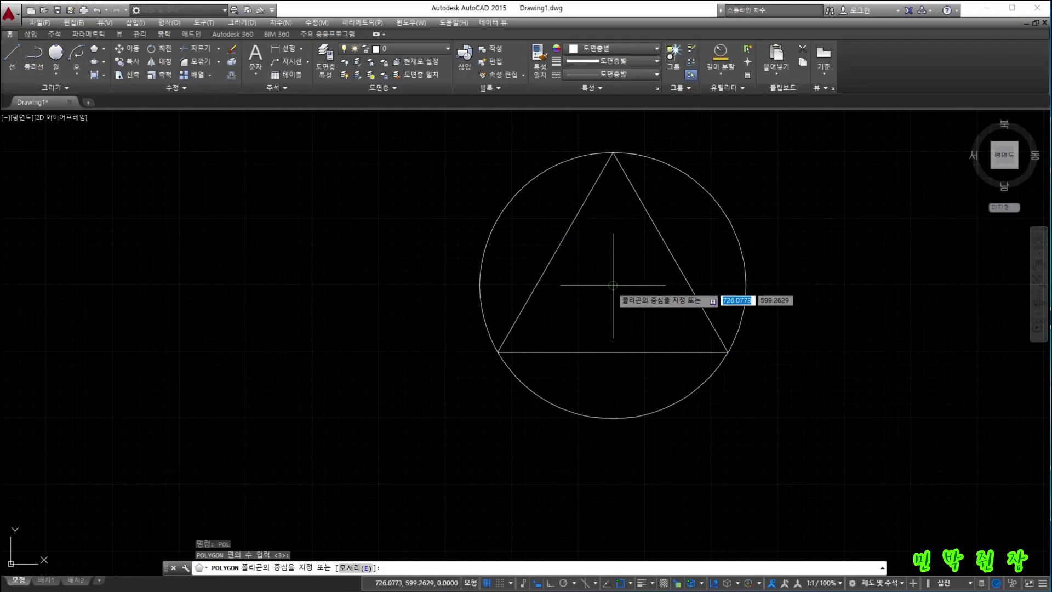
{"action": "left_click", "coordinate": [612, 285]}
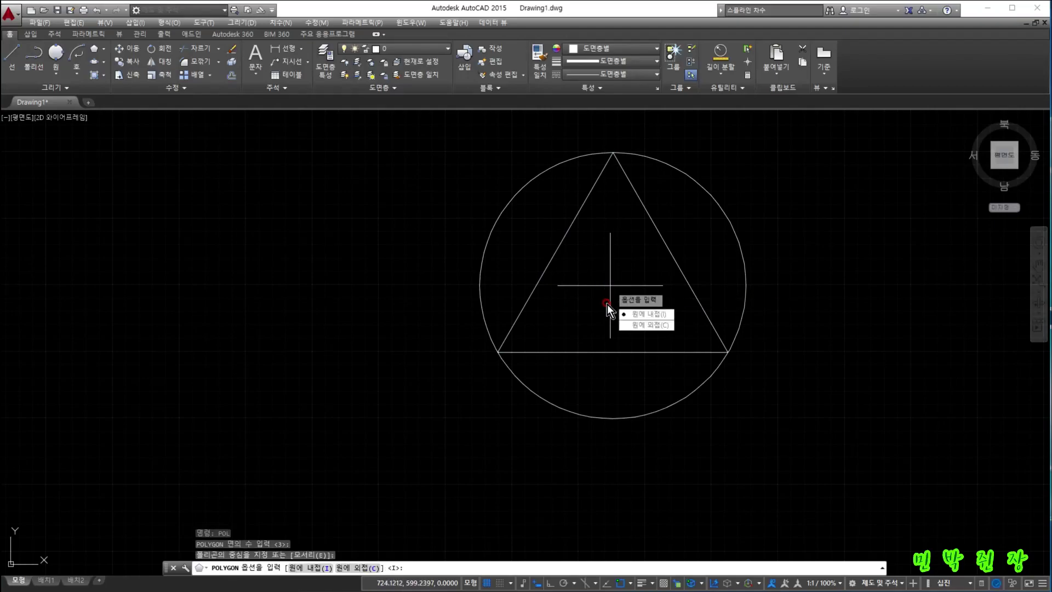
{"action": "left_click", "coordinate": [650, 325]}
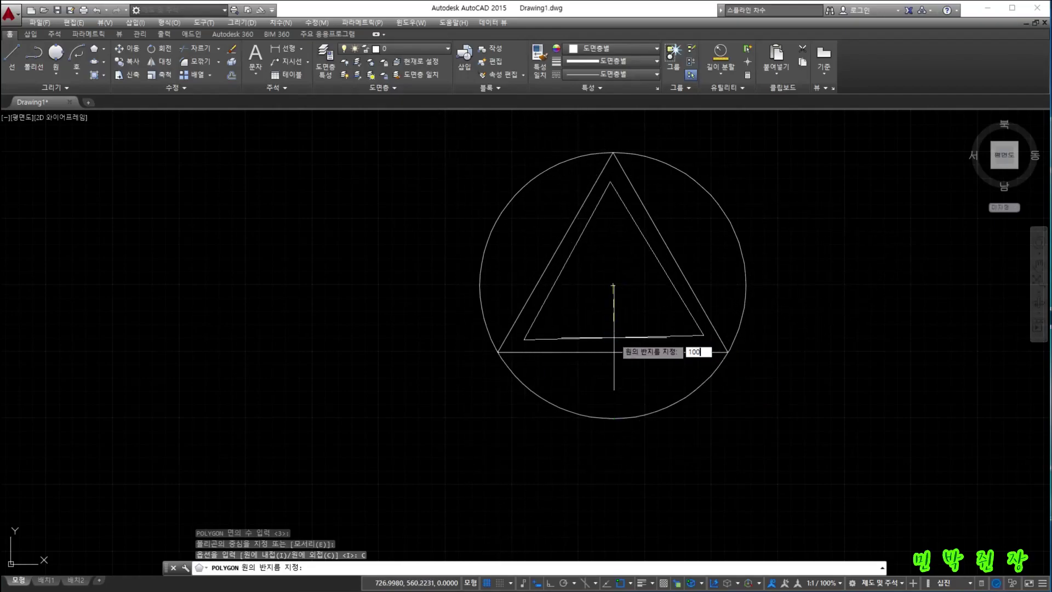
{"action": "key", "text": "Return"}
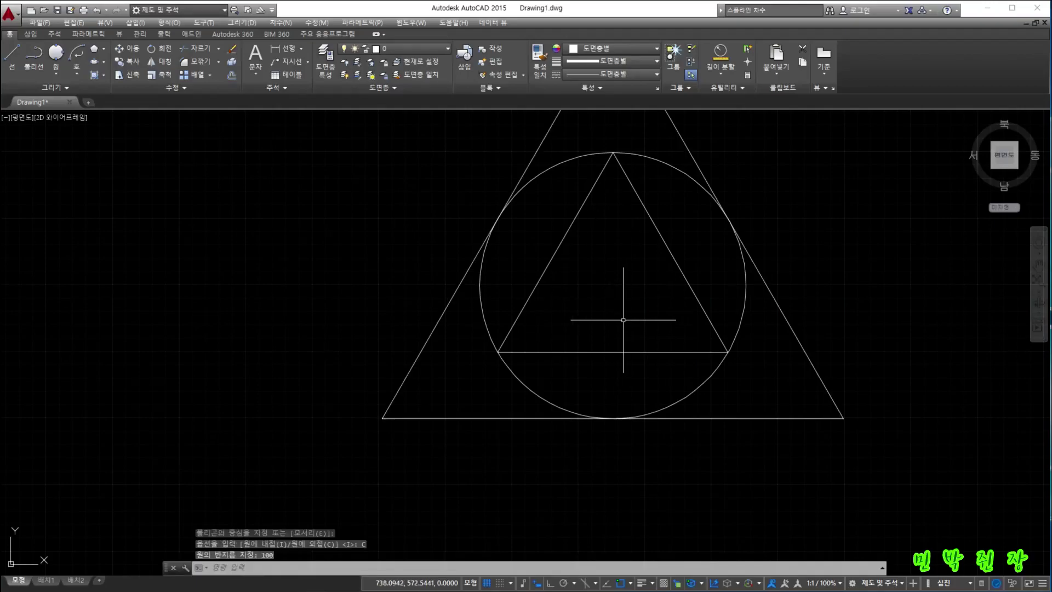
- Examine where the outer triangle's sides touch the circle, checking the overlapping objects at the midpoint of its base
{"action": "scroll", "coordinate": [499, 219], "scroll_direction": "up", "scroll_amount": 6}
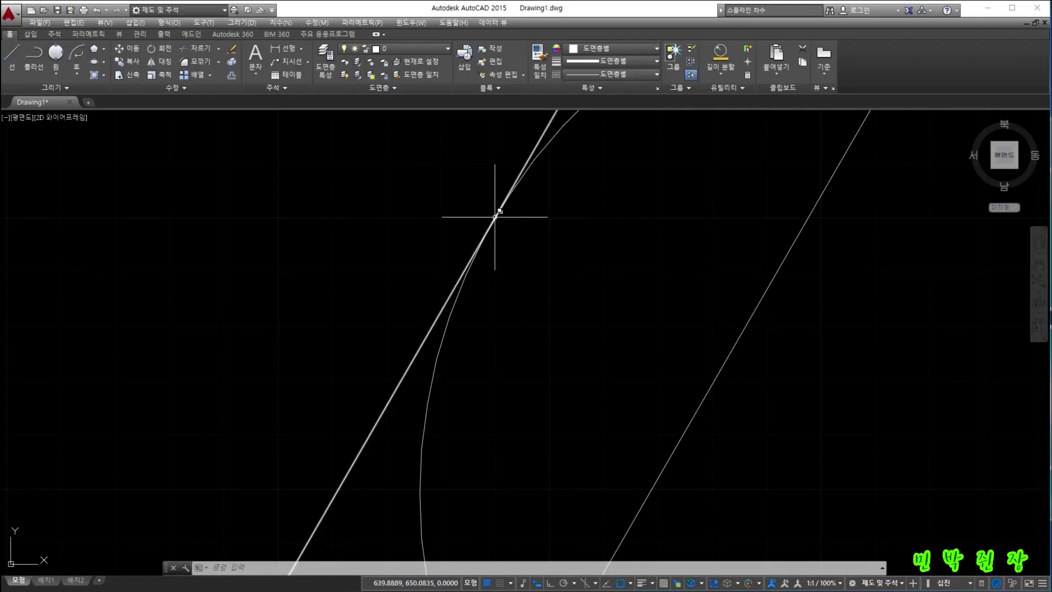
{"action": "scroll", "coordinate": [671, 376], "scroll_direction": "down", "scroll_amount": 5}
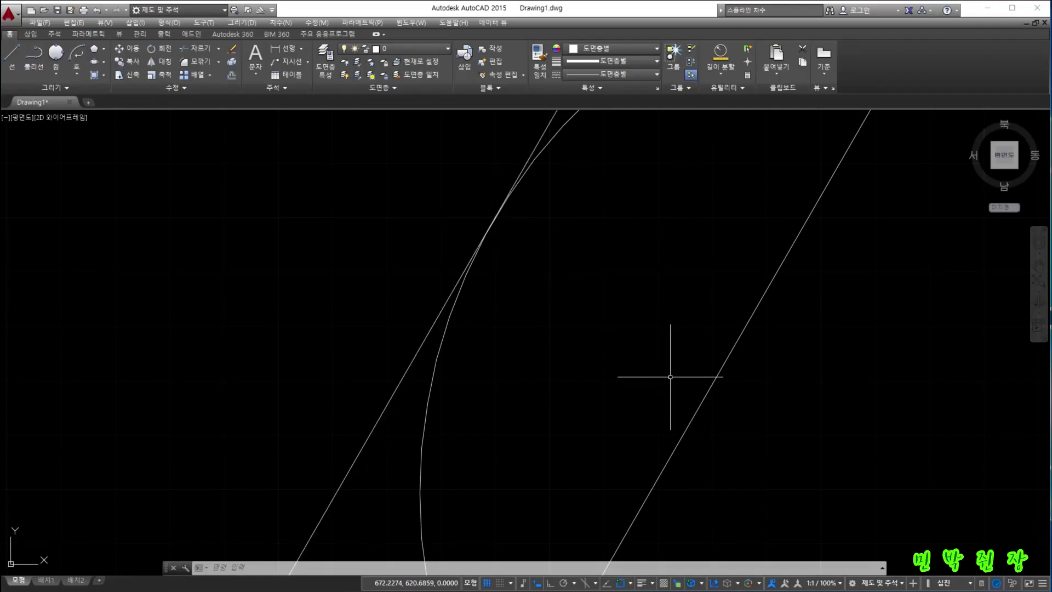
{"action": "scroll", "coordinate": [670, 376], "scroll_direction": "down", "scroll_amount": 3}
{"action": "mouse_move", "coordinate": [746, 395]}
{"action": "middle_mouse_down"}
{"action": "mouse_move", "coordinate": [738, 404]}
{"action": "mouse_move", "coordinate": [666, 358]}
{"action": "middle_mouse_up"}
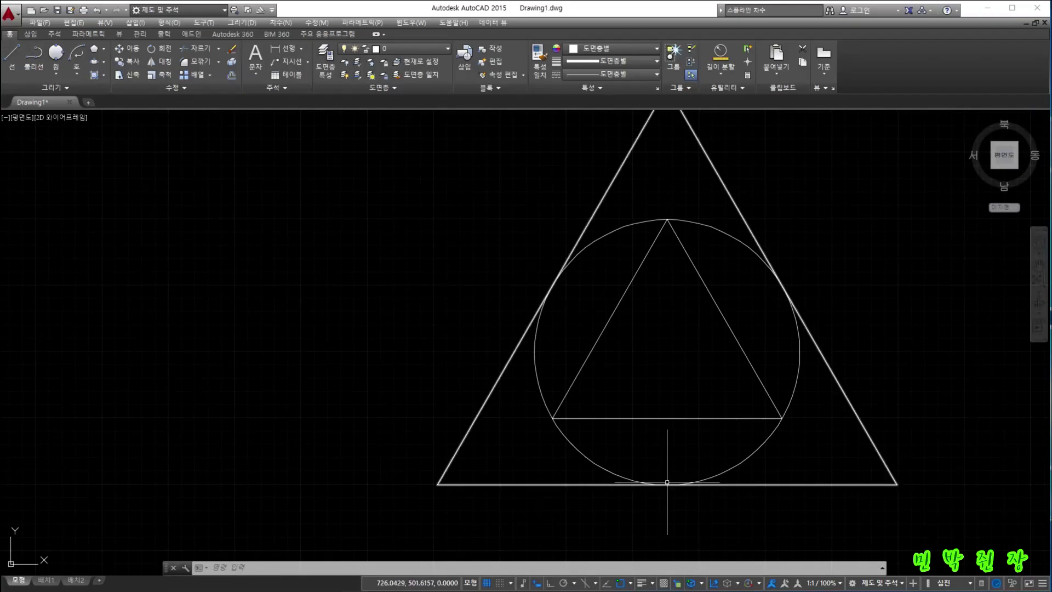
{"action": "mouse_move", "coordinate": [667, 484]}
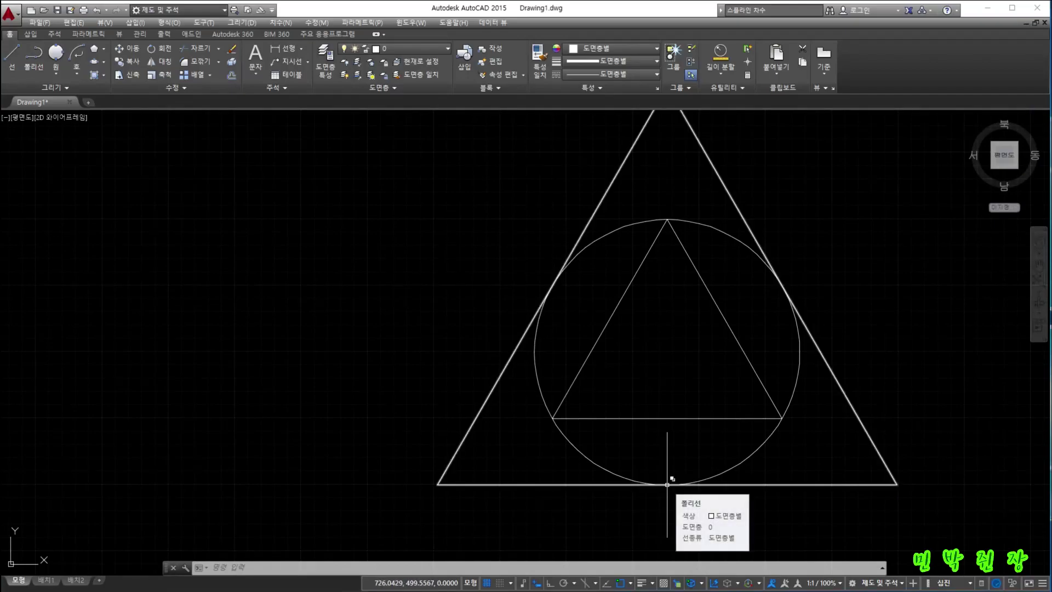
{"action": "left_click", "coordinate": [667, 484]}
{"action": "mouse_move", "coordinate": [666, 484]}
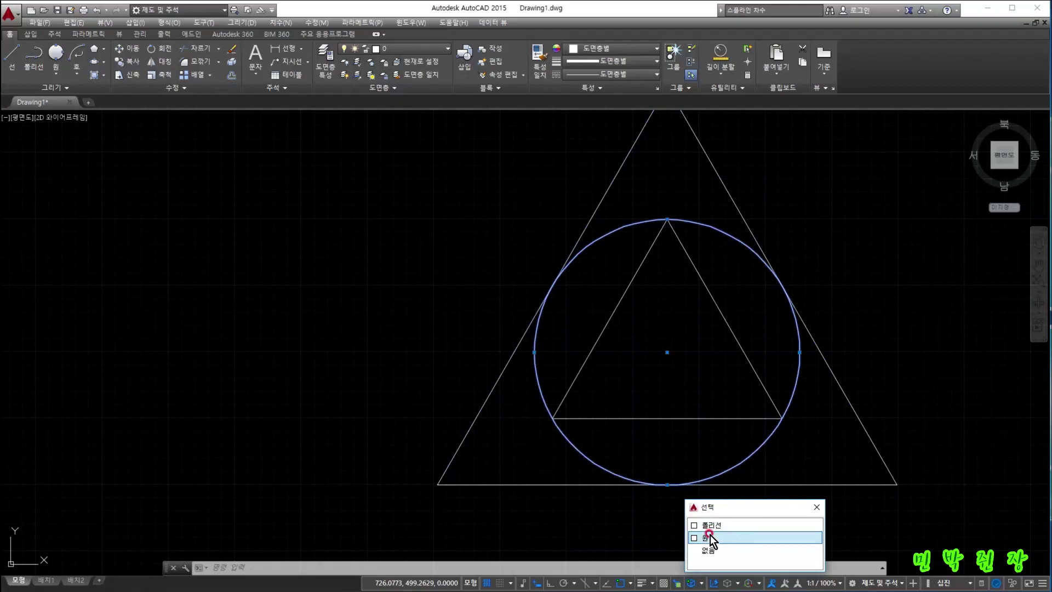
{"action": "key", "text": "Escape"}
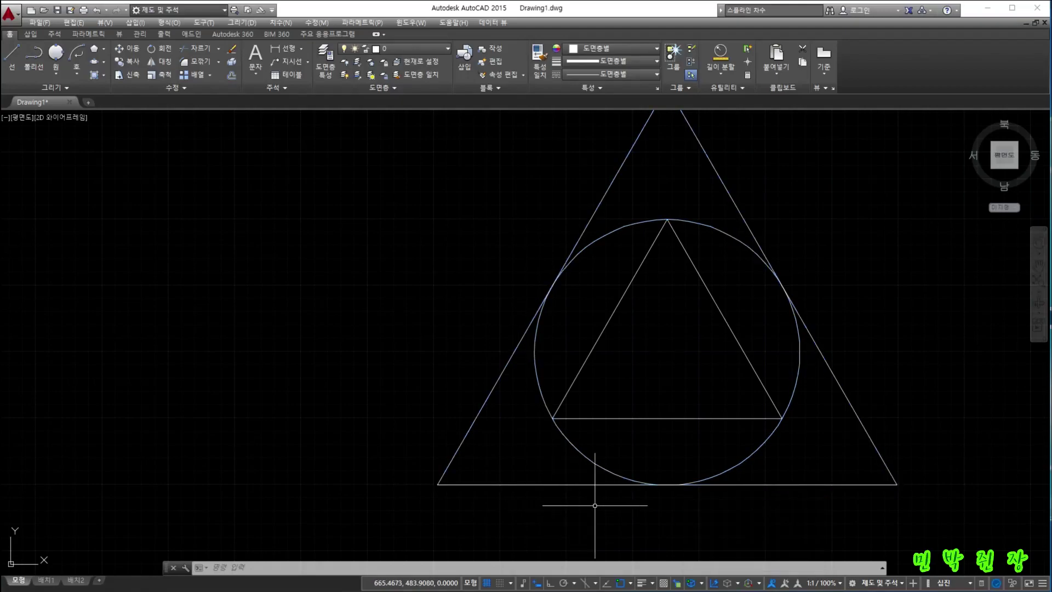
- Draw a four-sided polygon in the empty area beside the triangles, inscribed in a circle of radius 100
{"action": "scroll", "coordinate": [701, 517], "scroll_direction": "down", "scroll_amount": 2}
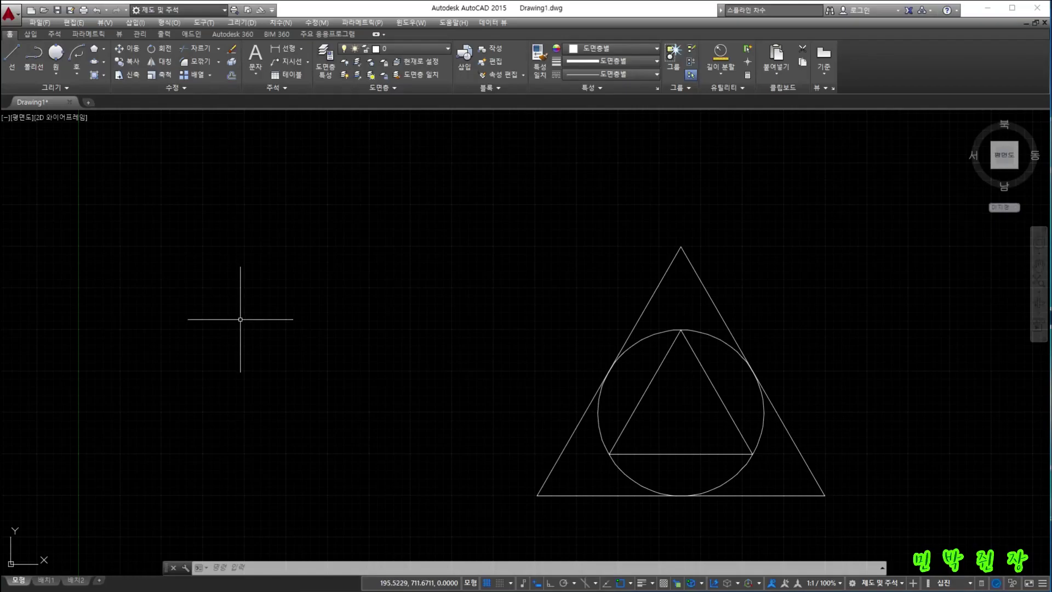
{"action": "key", "text": "Return"}
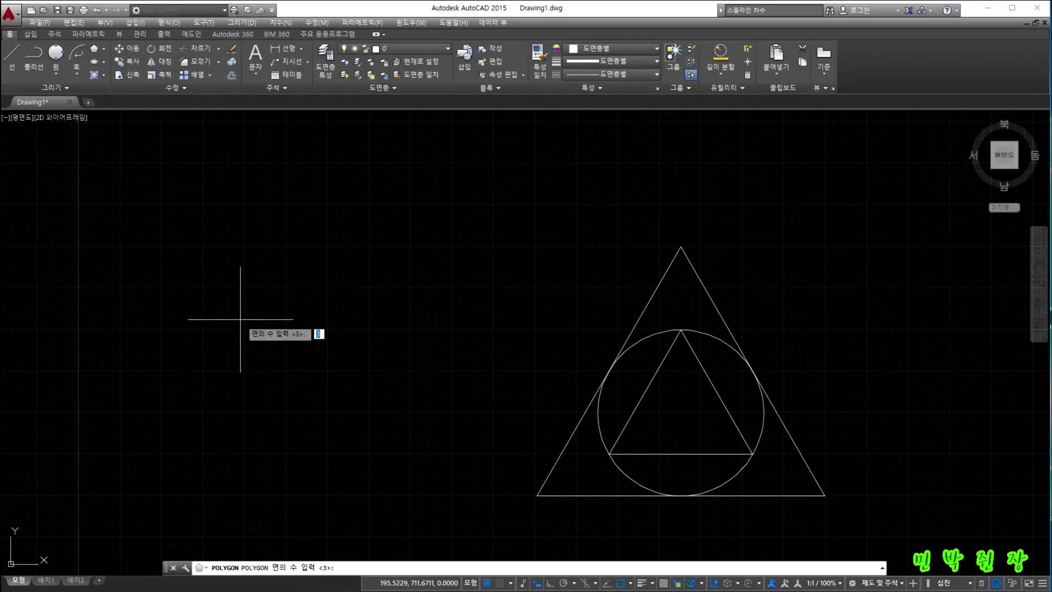
{"action": "type", "text": "4"}
{"action": "key", "text": "Return"}
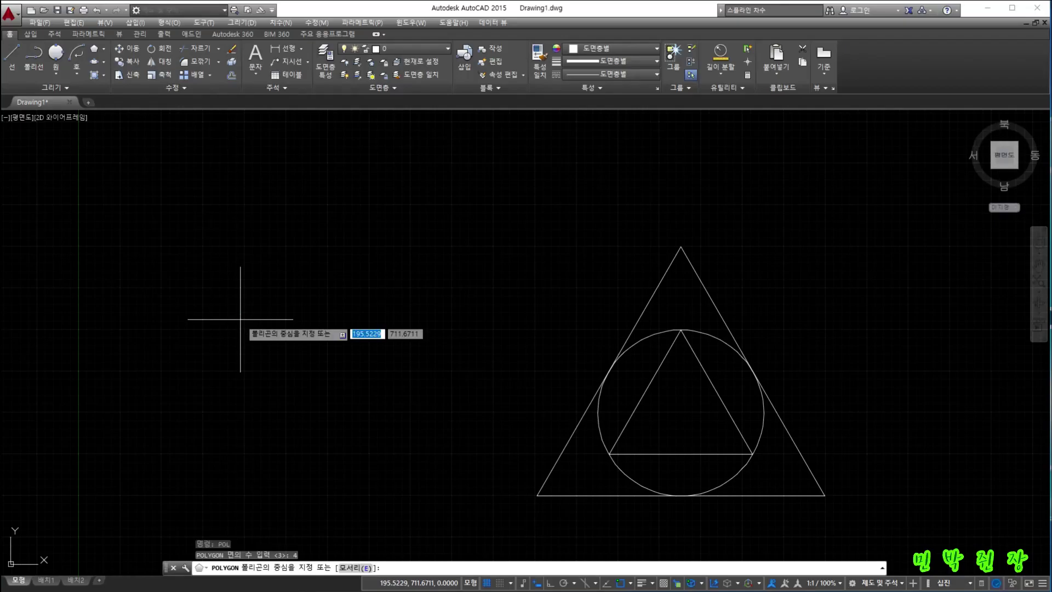
{"action": "left_click", "coordinate": [279, 346]}
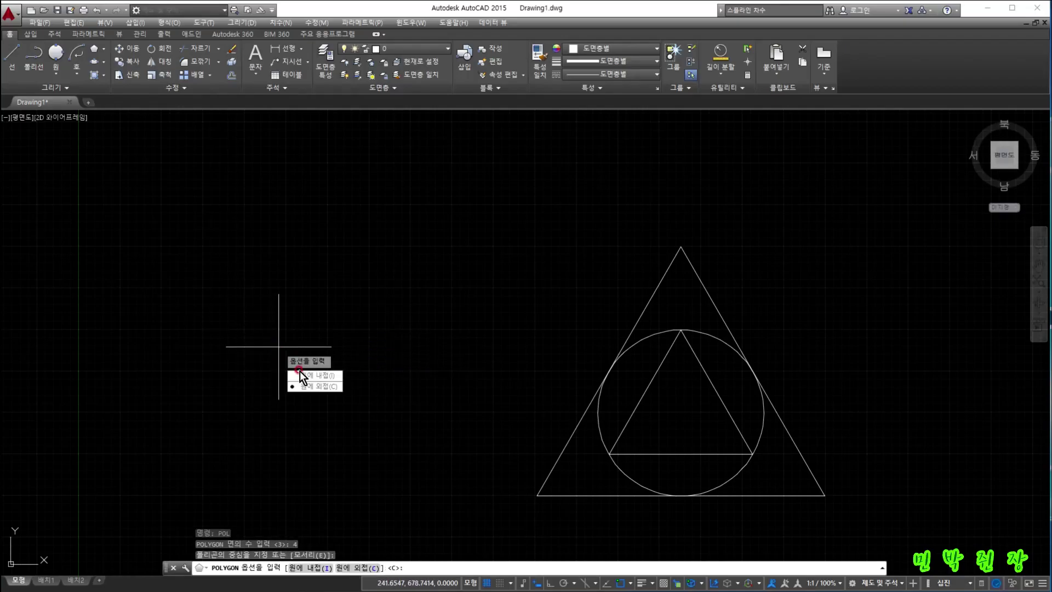
{"action": "left_click", "coordinate": [318, 375]}
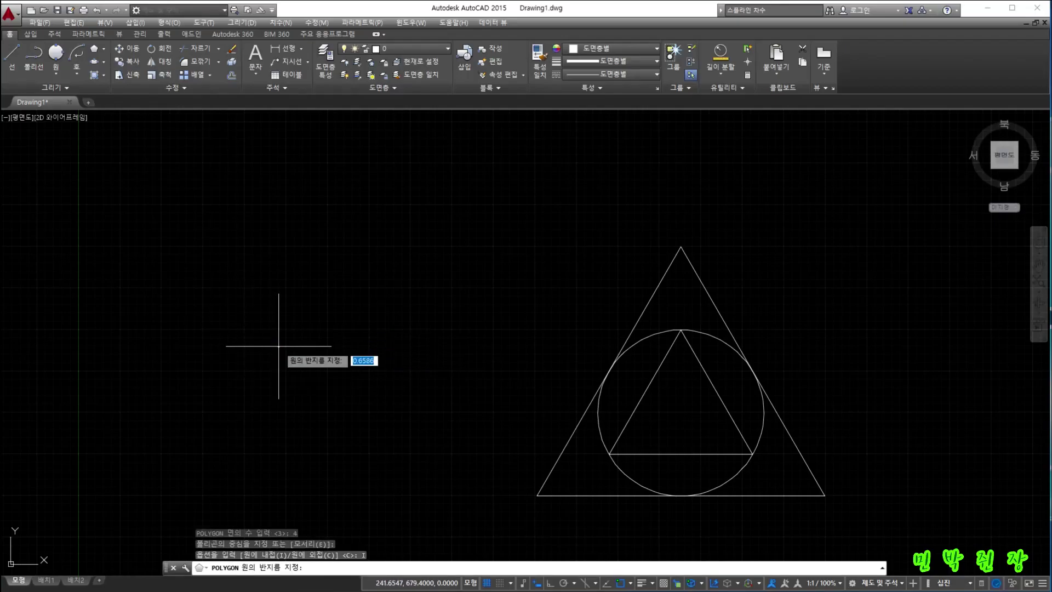
{"action": "key", "text": "Return"}
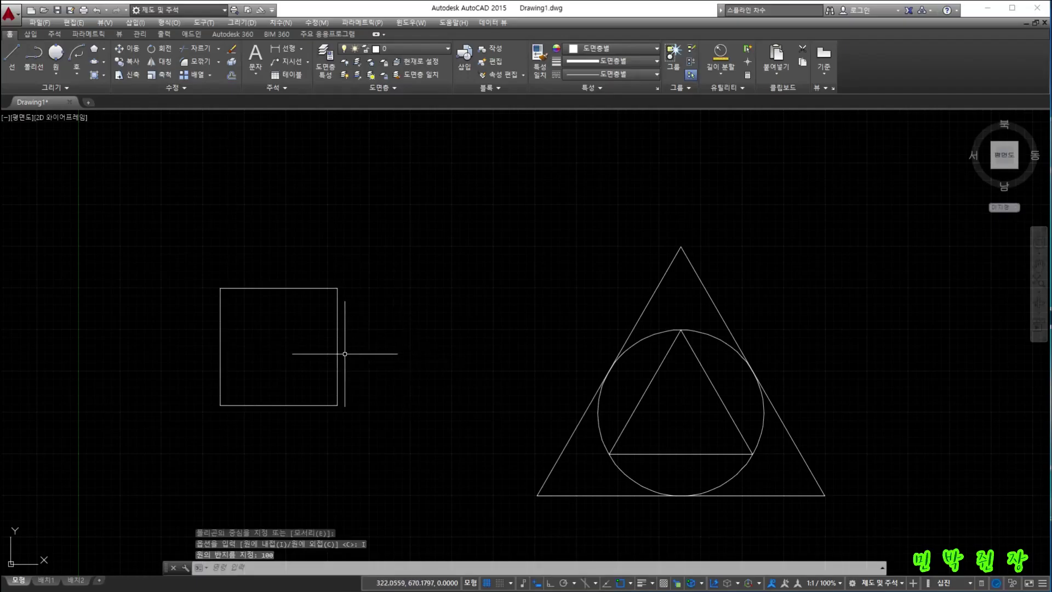
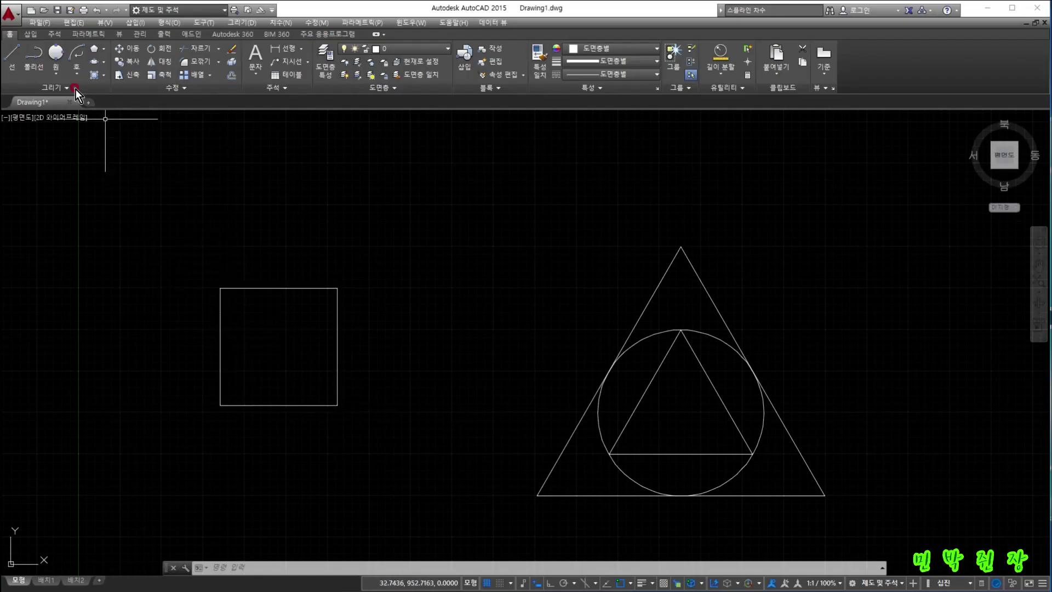
- Draw a two-point circle through the square's upper-left and lower-right corners
{"action": "left_click", "coordinate": [56, 70]}
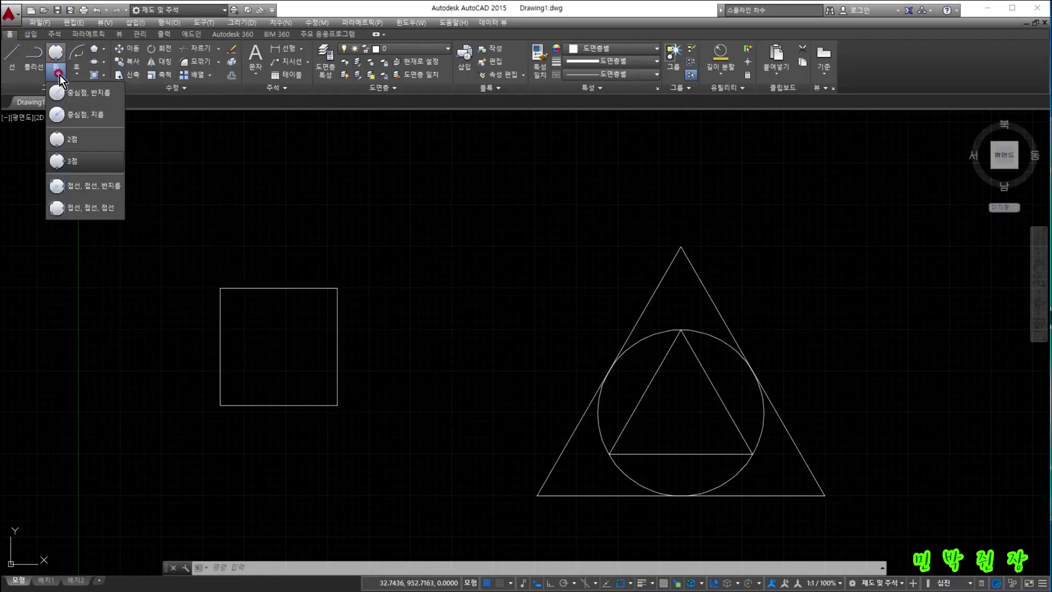
{"action": "left_click", "coordinate": [63, 138]}
{"action": "left_click", "coordinate": [220, 287]}
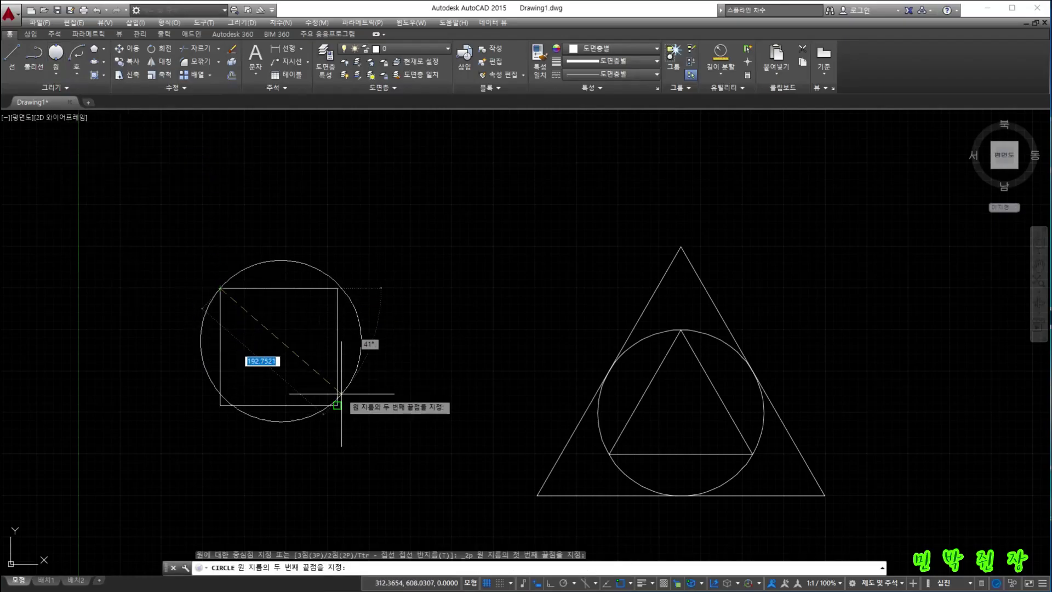
{"action": "left_click", "coordinate": [336, 405]}
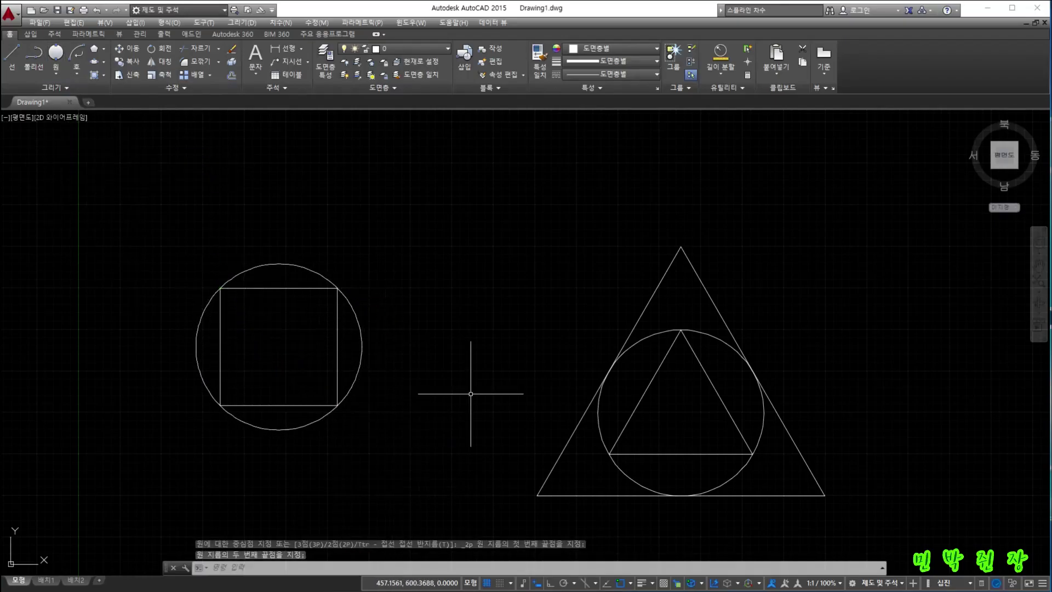
- Measure the radius of the circle around the square
{"action": "left_click", "coordinate": [721, 74]}
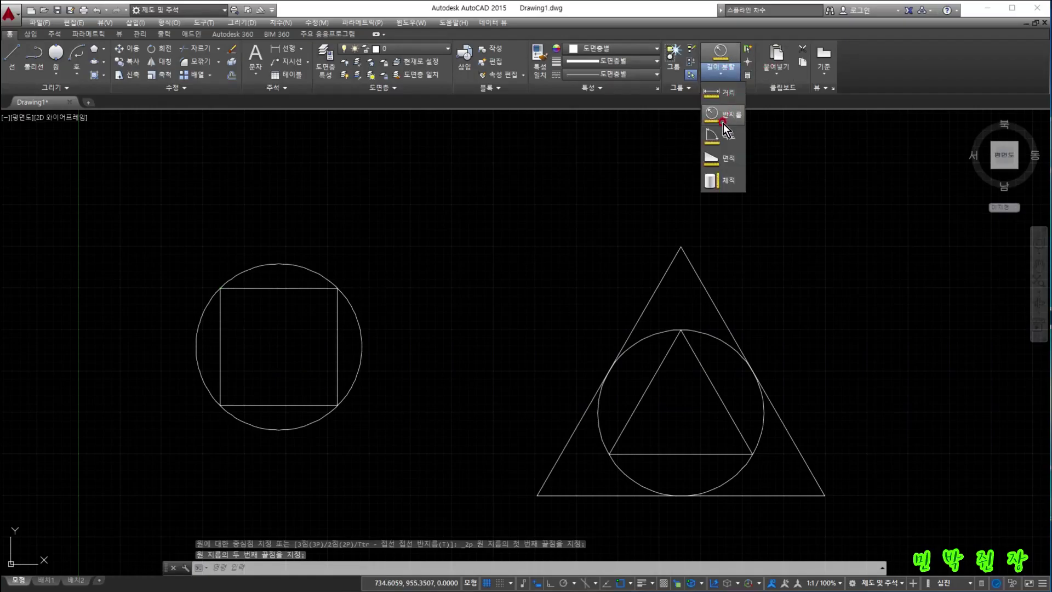
{"action": "left_click", "coordinate": [726, 115]}
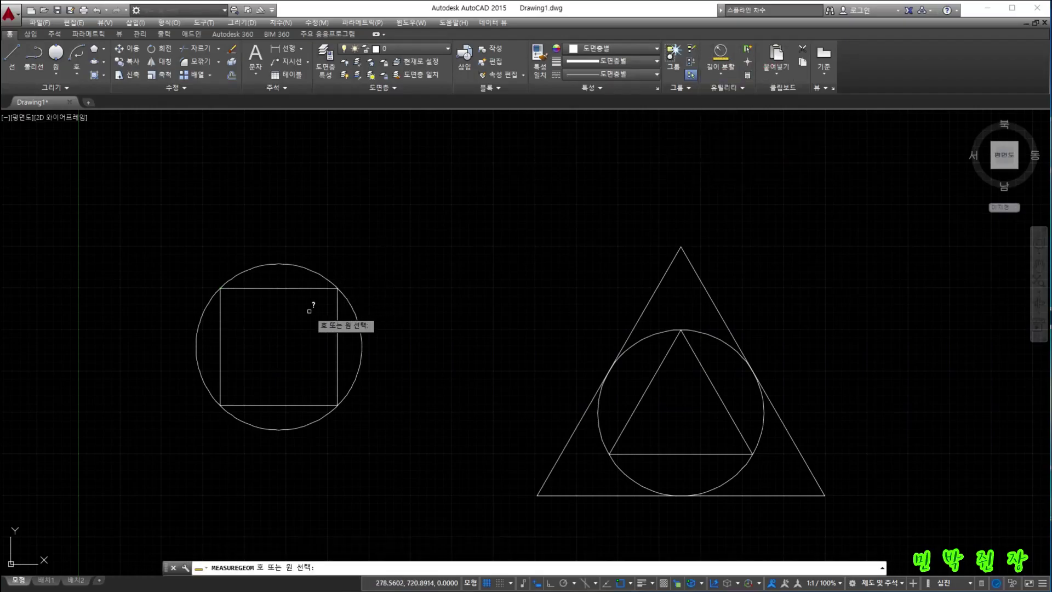
{"action": "left_click", "coordinate": [321, 276]}
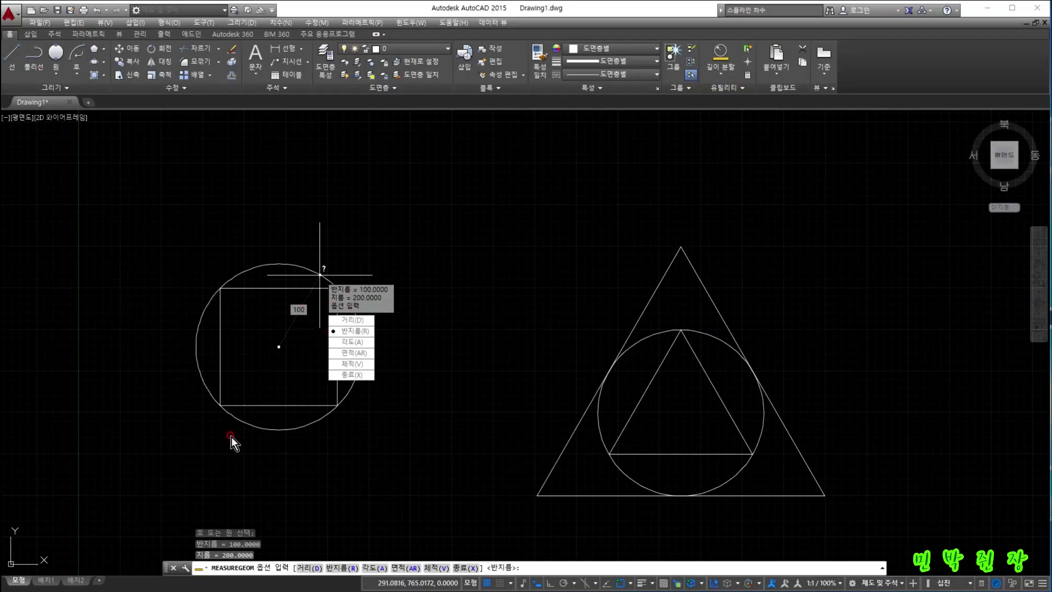
{"action": "key", "text": "Escape"}
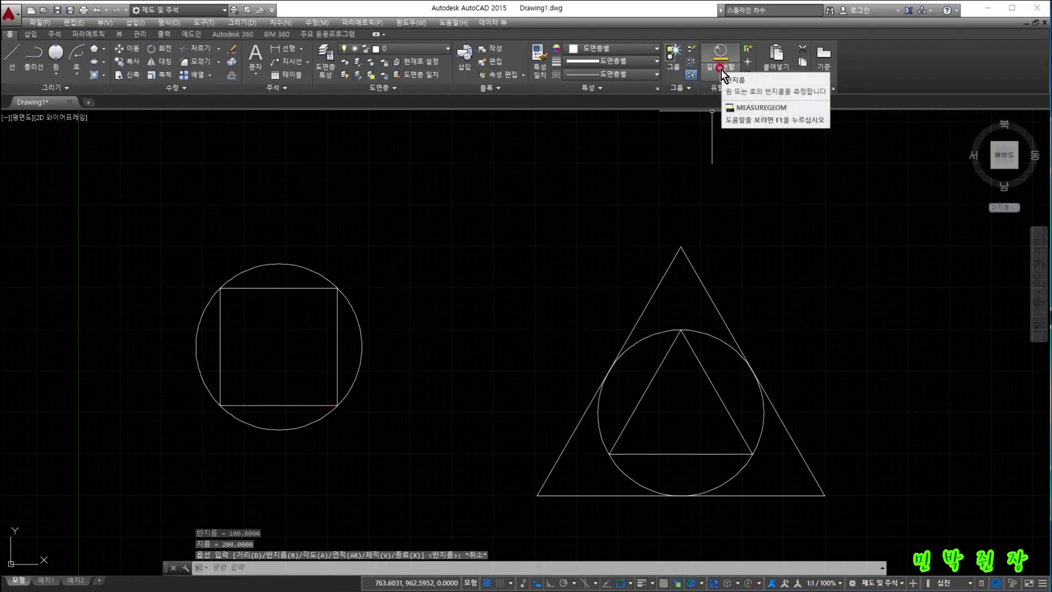
- Measure the length of the square's bottom side
{"action": "left_click", "coordinate": [721, 70]}
{"action": "left_click", "coordinate": [717, 98]}
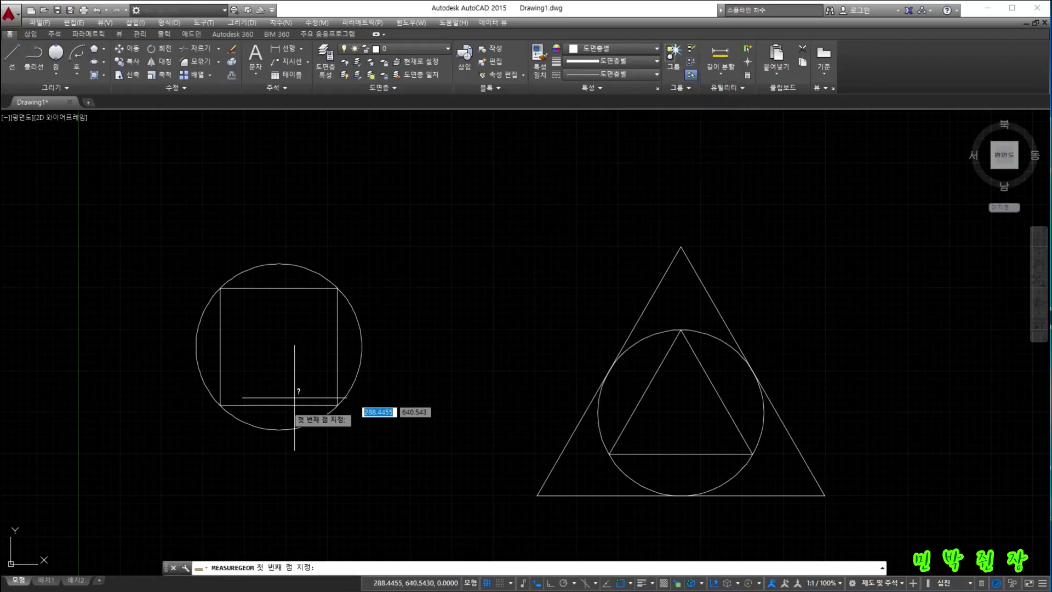
{"action": "left_click", "coordinate": [220, 405]}
{"action": "left_click", "coordinate": [337, 405]}
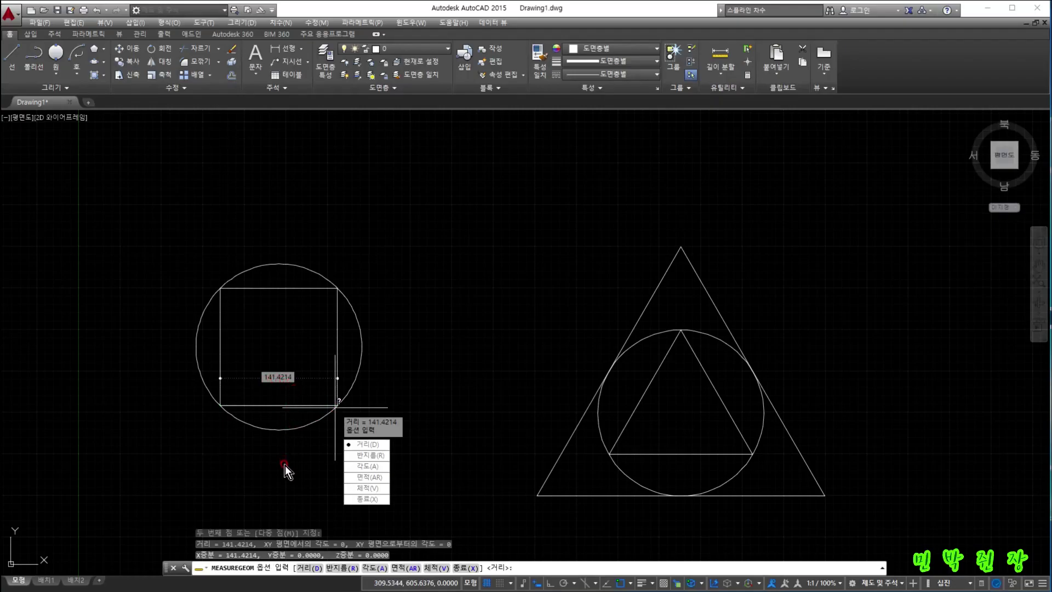
{"action": "key", "text": "Escape"}
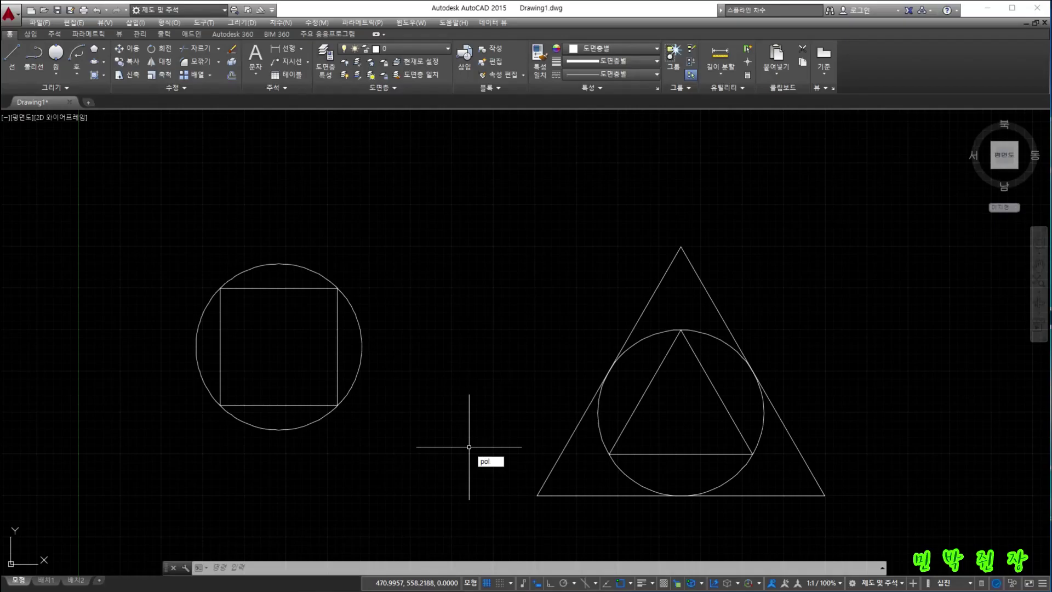
- Draw a five-sided polygon between the square and the triangles, circumscribed about a circle of radius 100
{"action": "type", "text": "pol"}
{"action": "key", "text": "Return"}
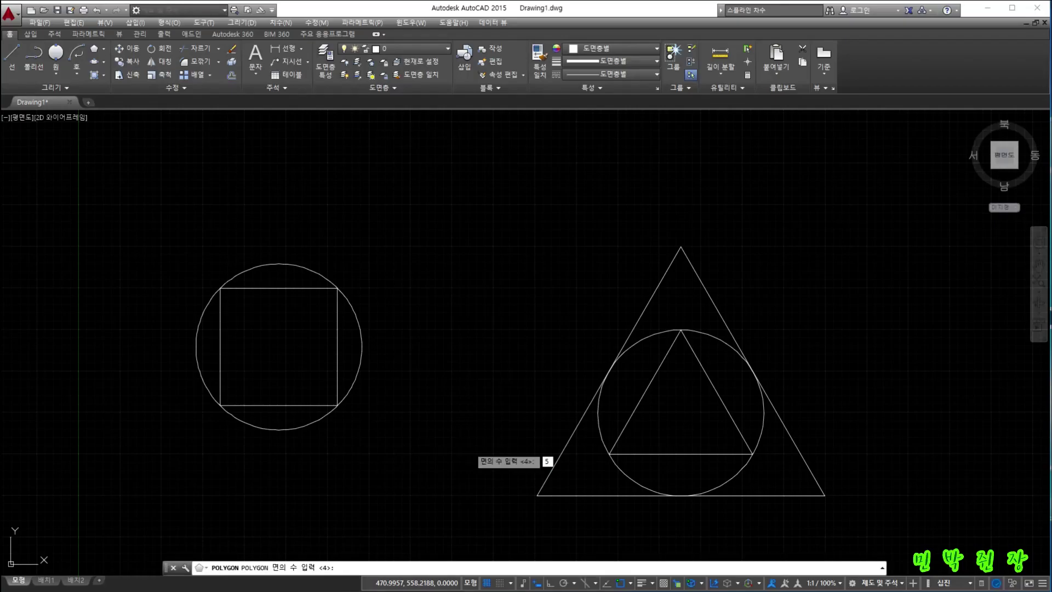
{"action": "key", "text": "Return"}
{"action": "left_click", "coordinate": [497, 329]}
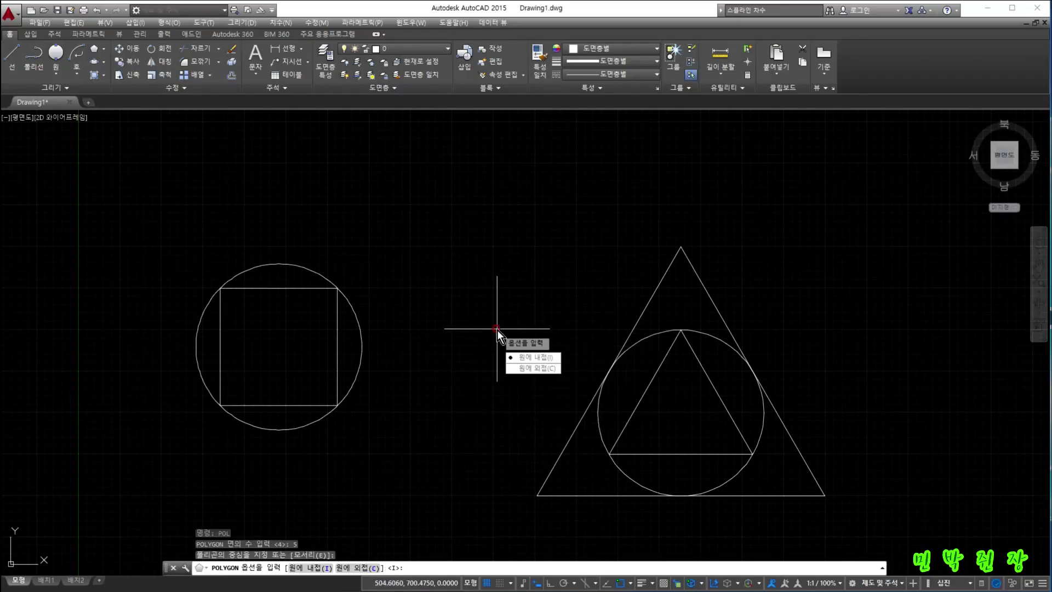
{"action": "left_click", "coordinate": [529, 368]}
{"action": "type", "text": "100"}
{"action": "key", "text": "Return"}
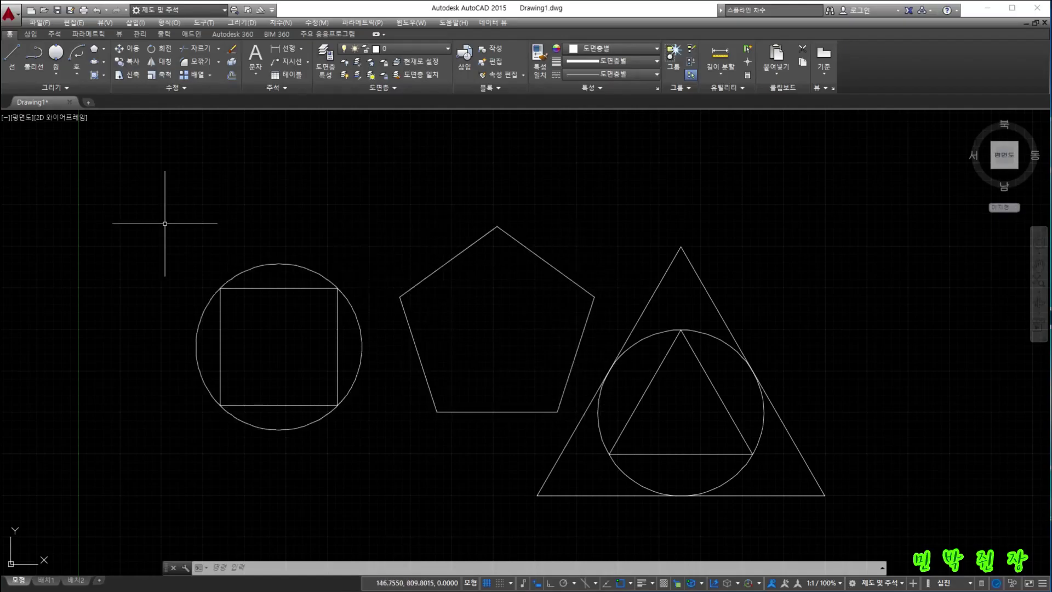
- Draw a circle inside the pentagon, tangent to its two upper sides and its base
{"action": "left_click", "coordinate": [57, 73]}
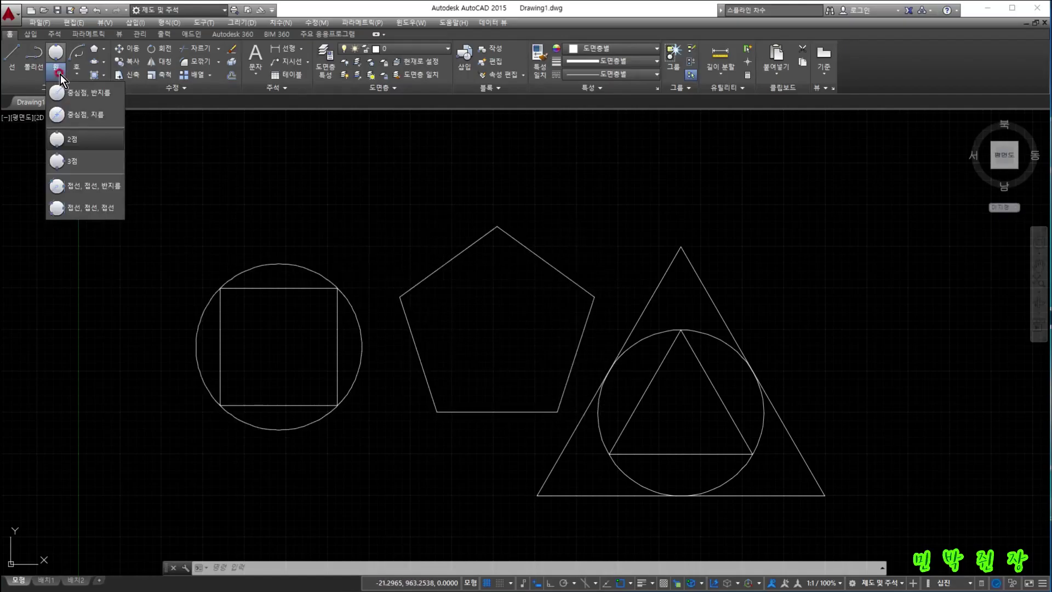
{"action": "left_click", "coordinate": [89, 208]}
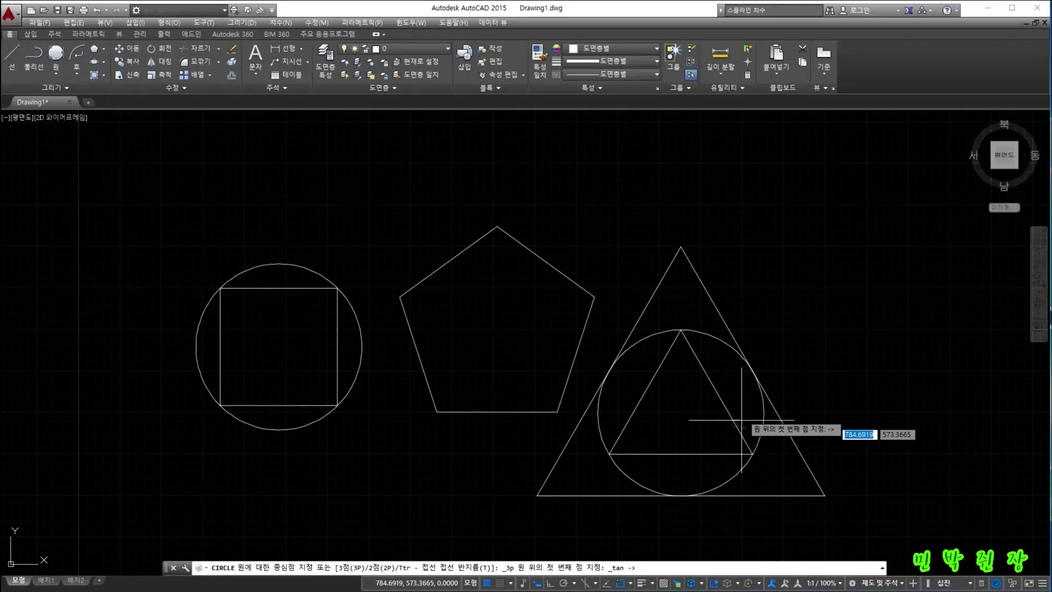
{"action": "left_click", "coordinate": [543, 257]}
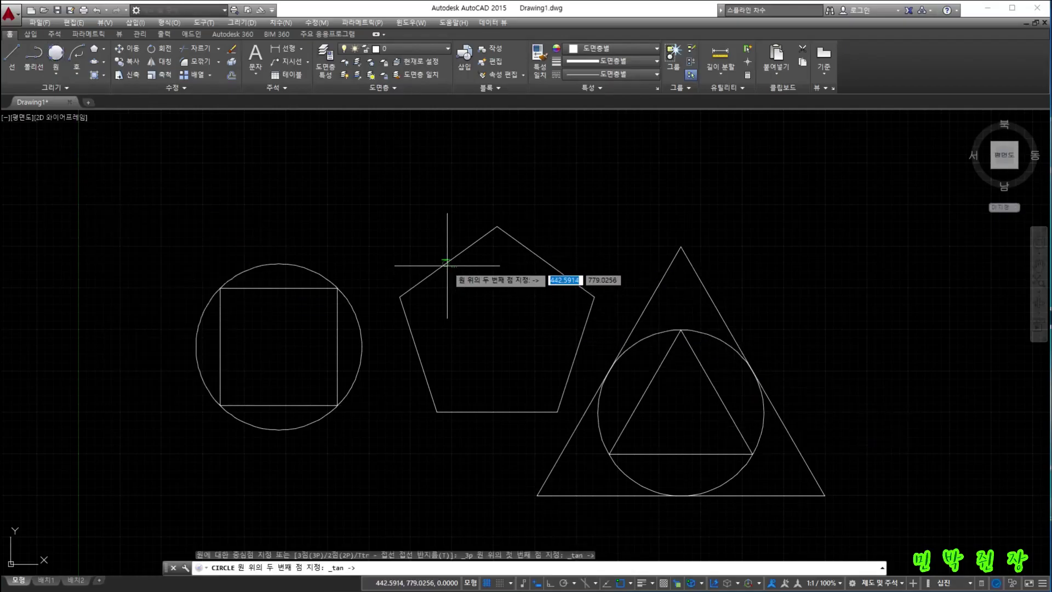
{"action": "left_click", "coordinate": [446, 264]}
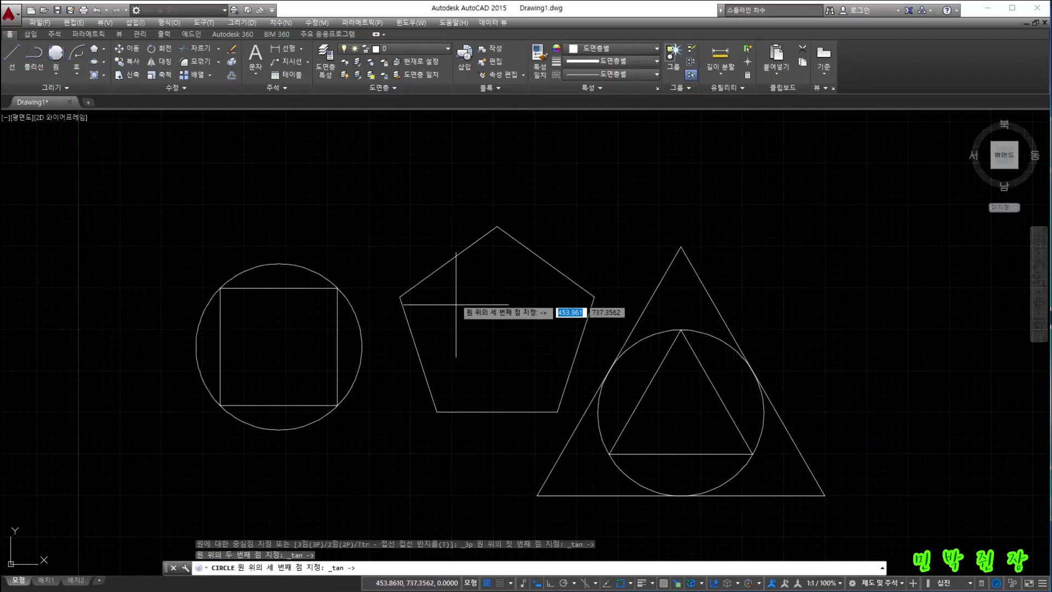
{"action": "left_click", "coordinate": [496, 407]}
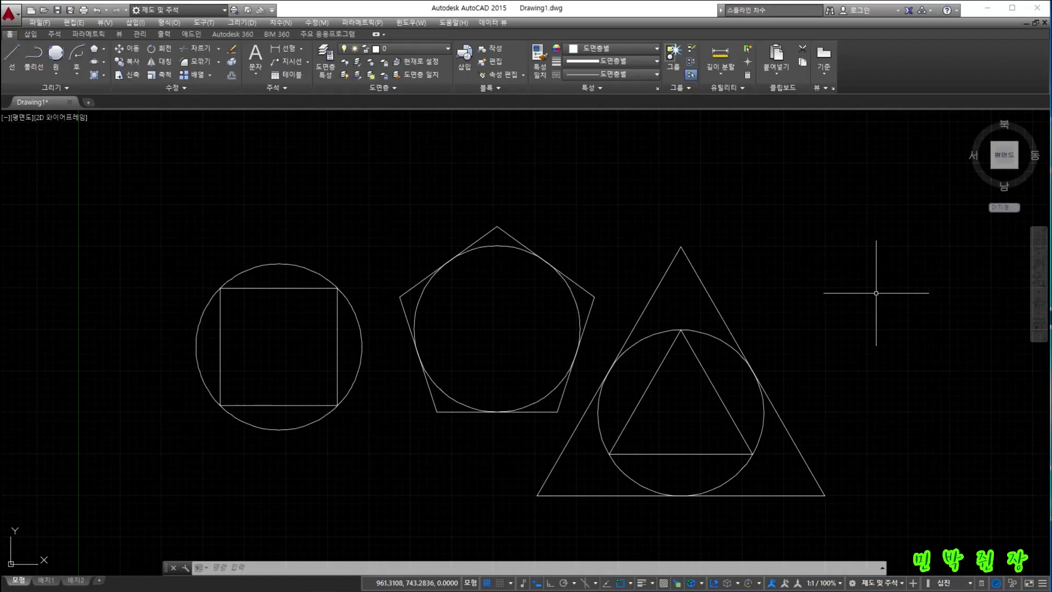
- Draw a second five-sided polygon on the far side of the triangles, inscribed in a circle of radius 100
{"action": "key", "text": "Return"}
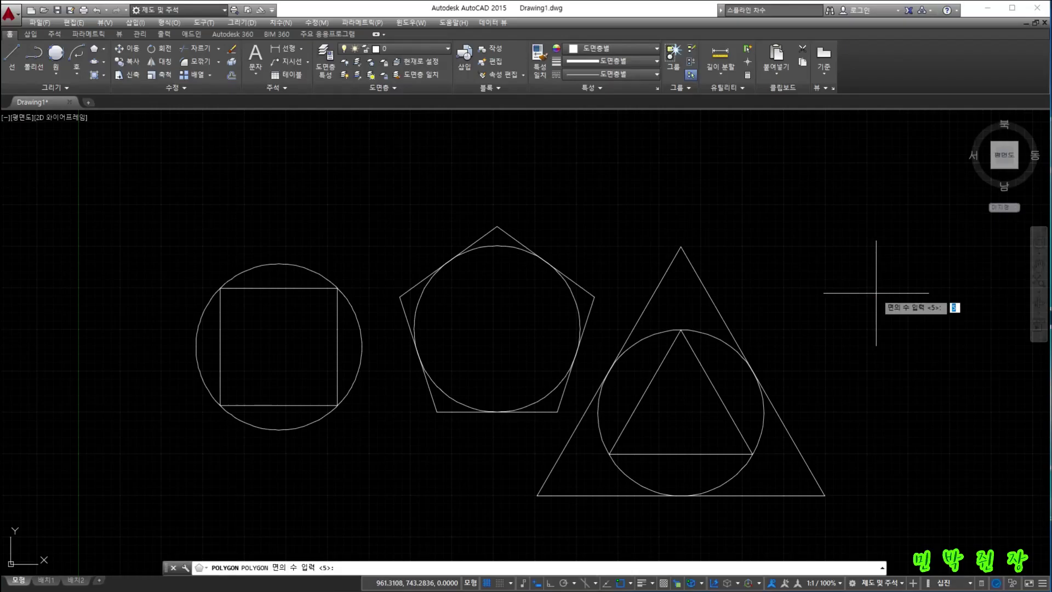
{"action": "key", "text": "Return"}
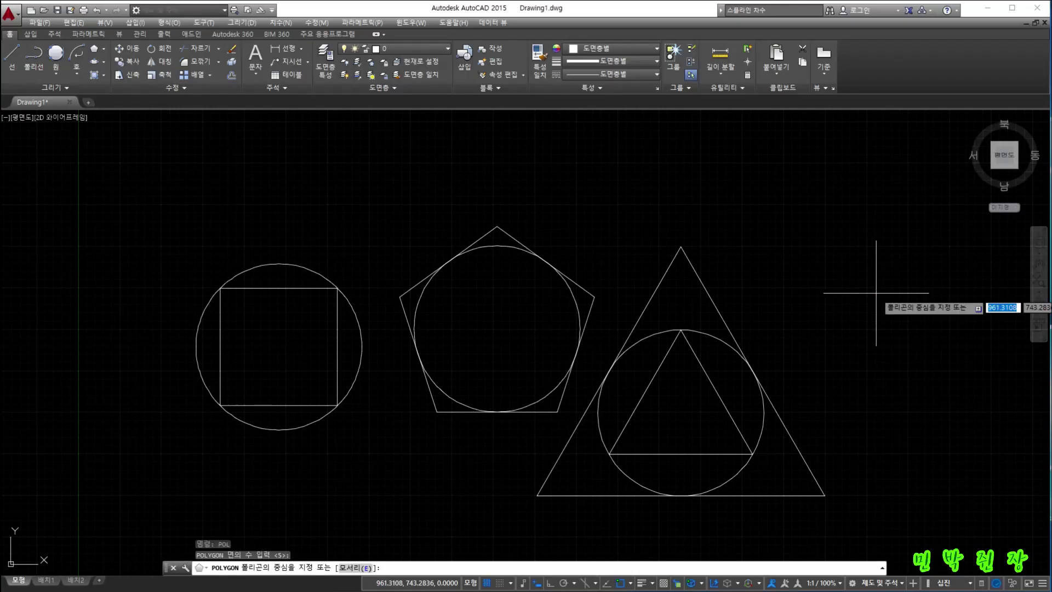
{"action": "left_click", "coordinate": [858, 290]}
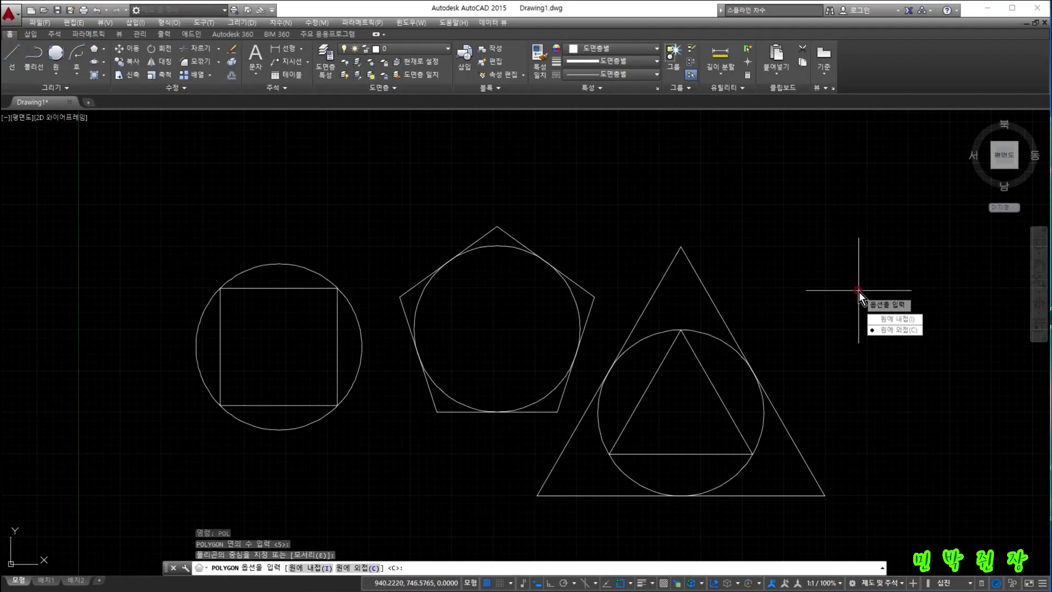
{"action": "left_click", "coordinate": [897, 320]}
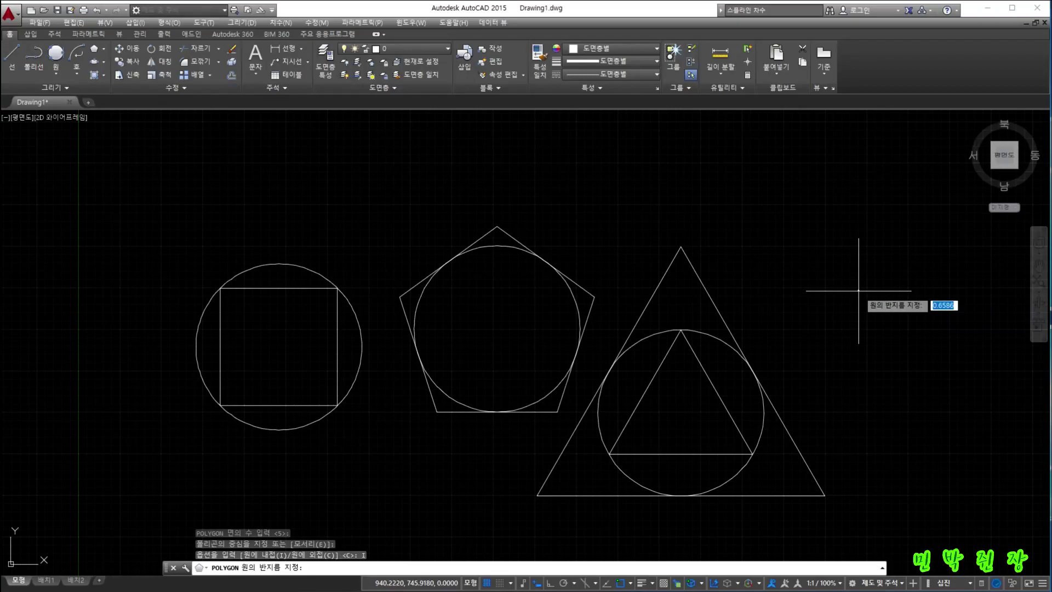
{"action": "key", "text": "Return"}
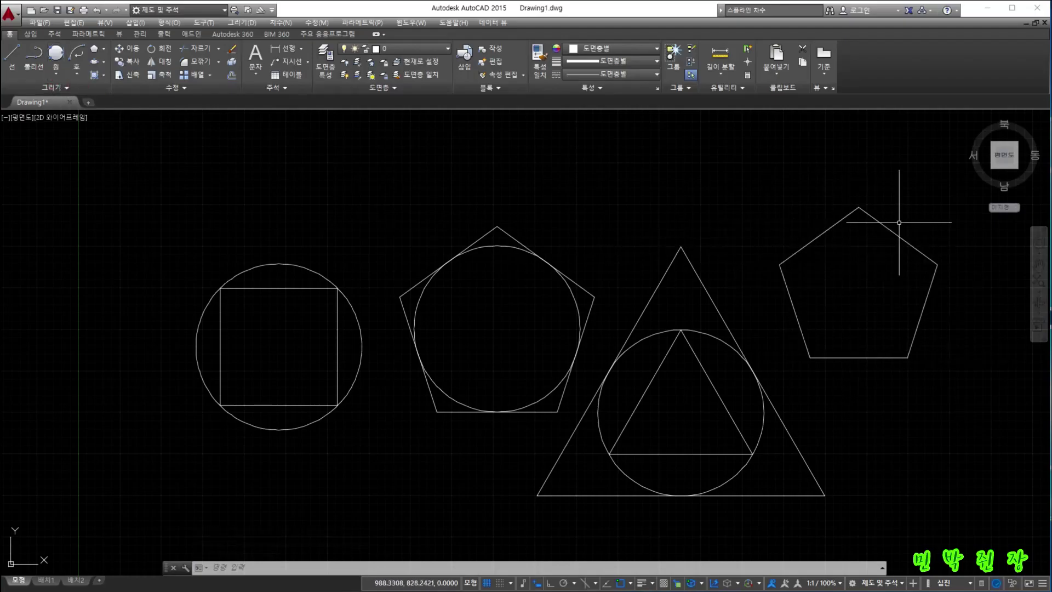
- Draw a three-point circle through the new pentagon's top, upper-left and lower-left vertices
{"action": "left_click", "coordinate": [57, 72]}
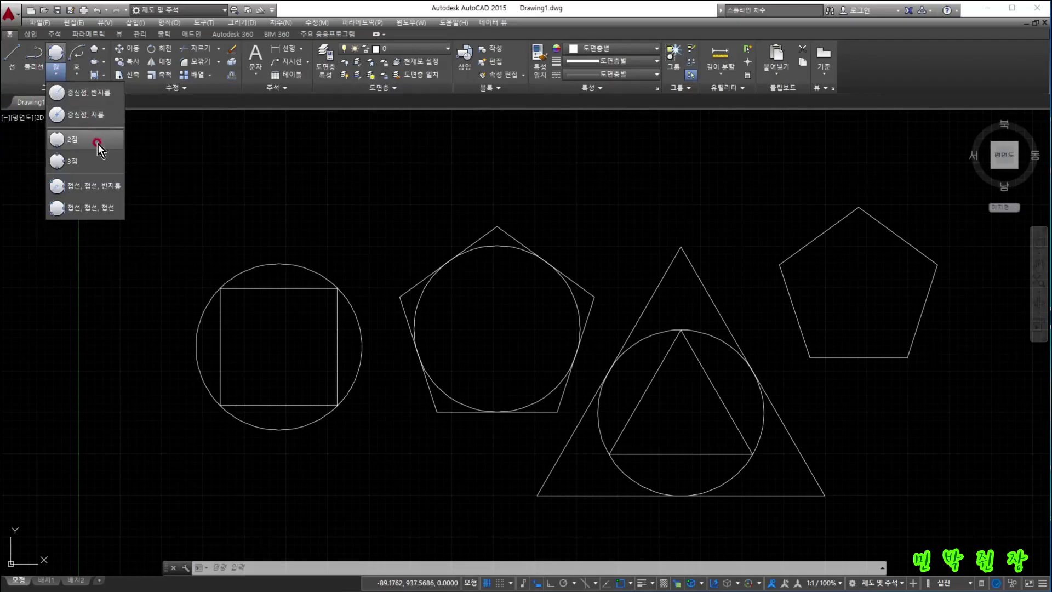
{"action": "left_click", "coordinate": [73, 162]}
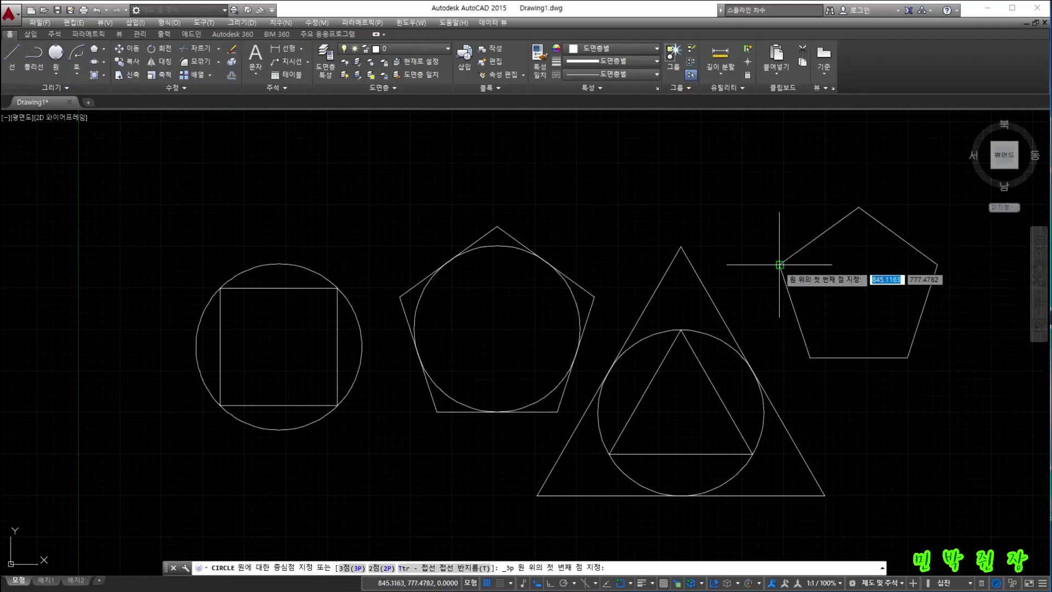
{"action": "left_click", "coordinate": [858, 207]}
{"action": "left_click", "coordinate": [781, 265]}
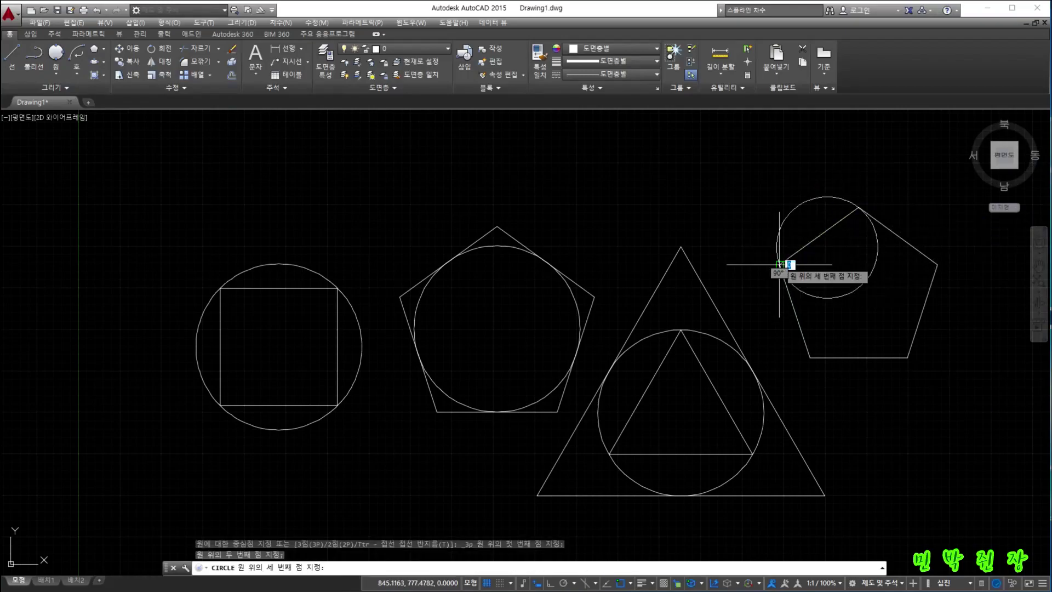
{"action": "left_click", "coordinate": [810, 356]}
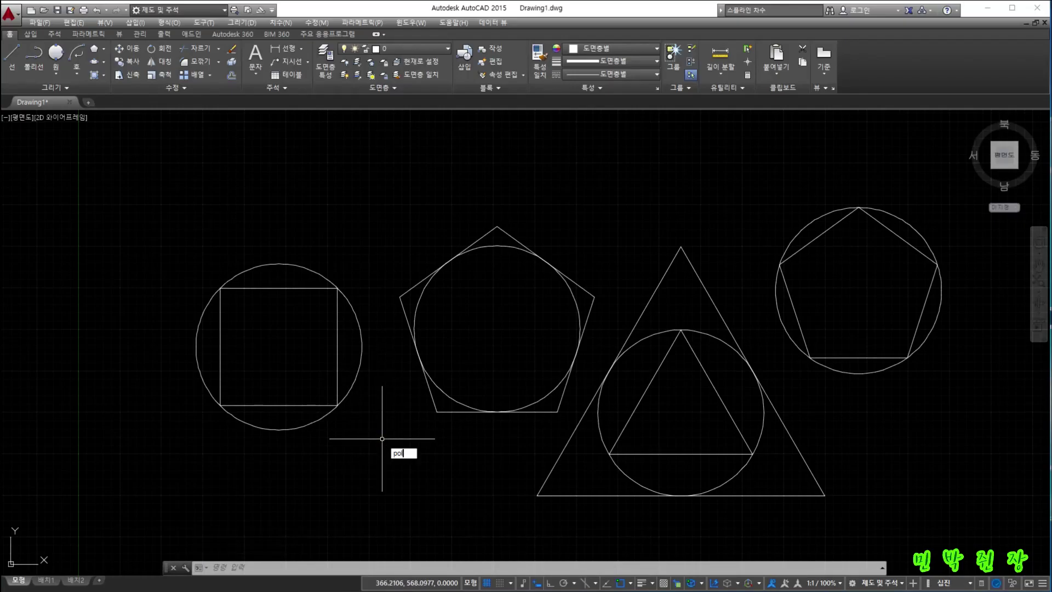
- Draw a twelve-sided polygon overlapping the nested triangles, circumscribed about a circle of radius 100
{"action": "key", "text": "Return"}
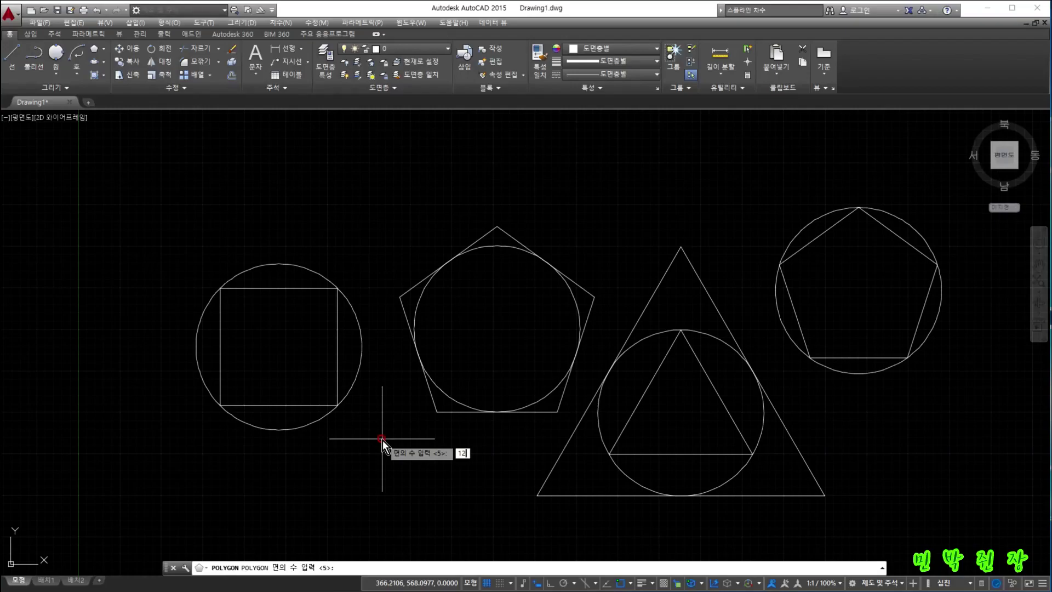
{"action": "key", "text": "Return"}
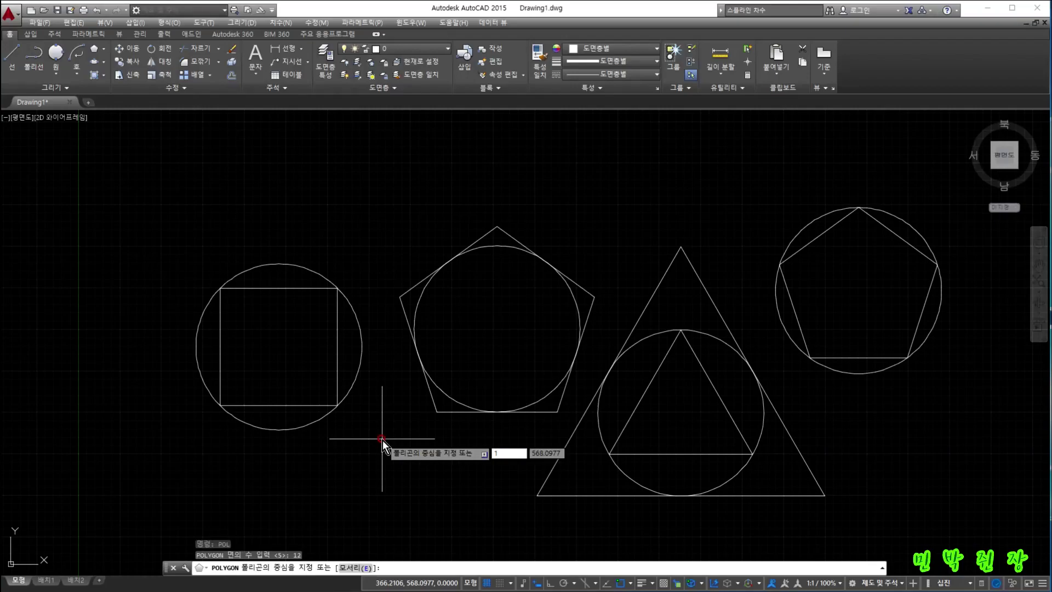
{"action": "key", "text": "Return"}
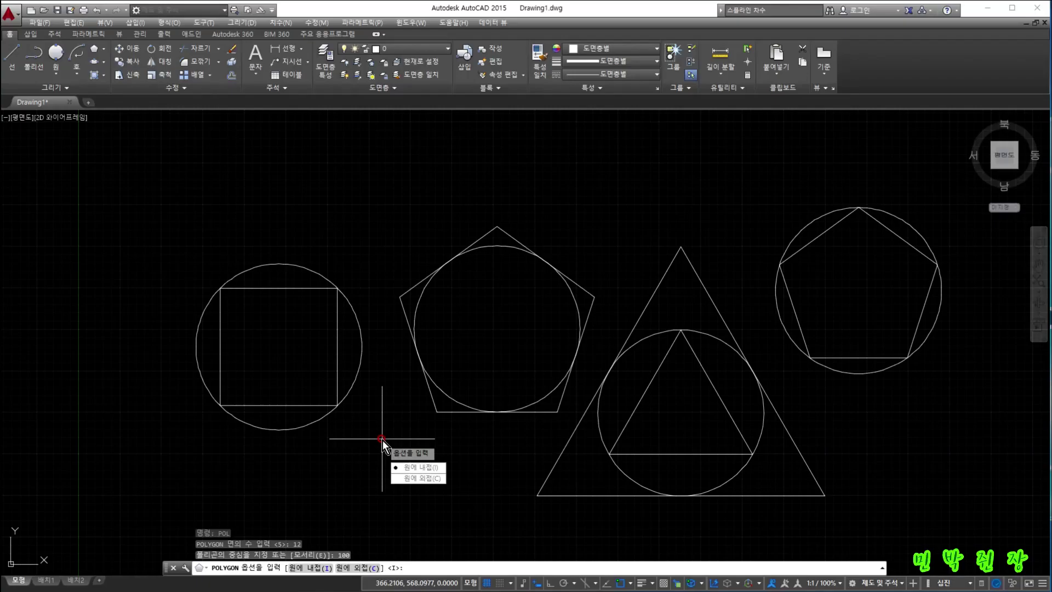
{"action": "left_click", "coordinate": [419, 478]}
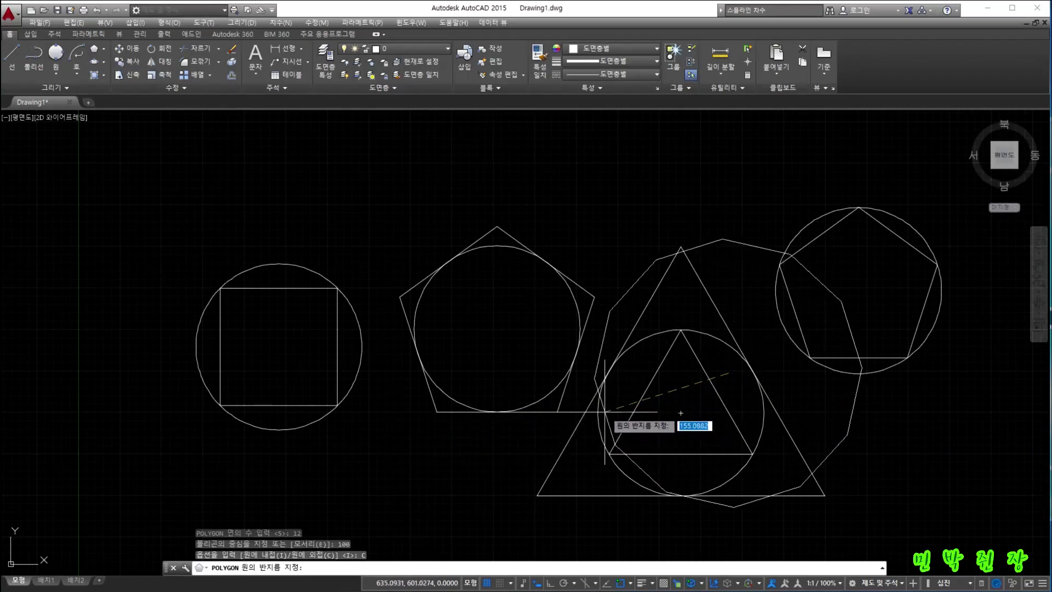
{"action": "type", "text": "100"}
{"action": "key", "text": "Return"}
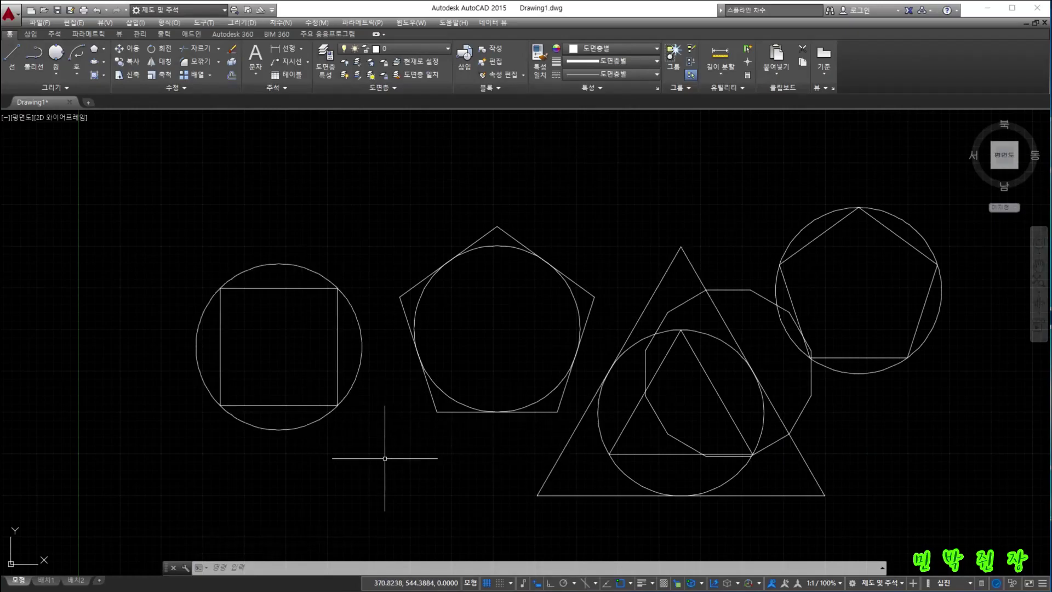
- Draw a three-sided polygon by its edge in the empty area above the square, edge length 100, sloping down at about 342 degrees
{"action": "middle_click_drag", "start_coordinate": [404, 207], "coordinate": [415, 346]}
{"action": "middle_click_drag", "start_coordinate": [419, 244], "coordinate": [428, 305]}
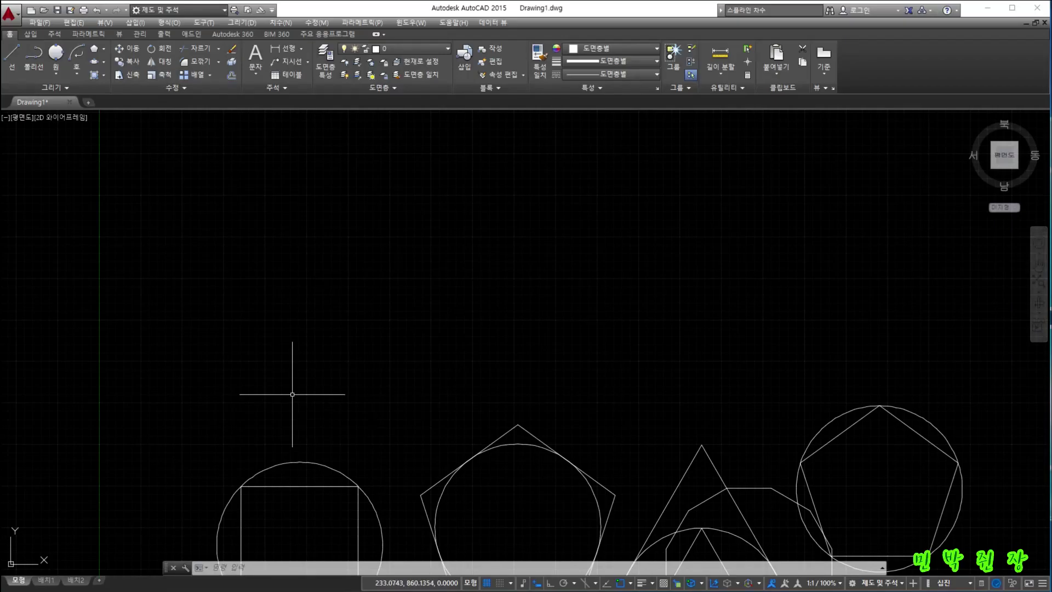
{"action": "type", "text": "l"}
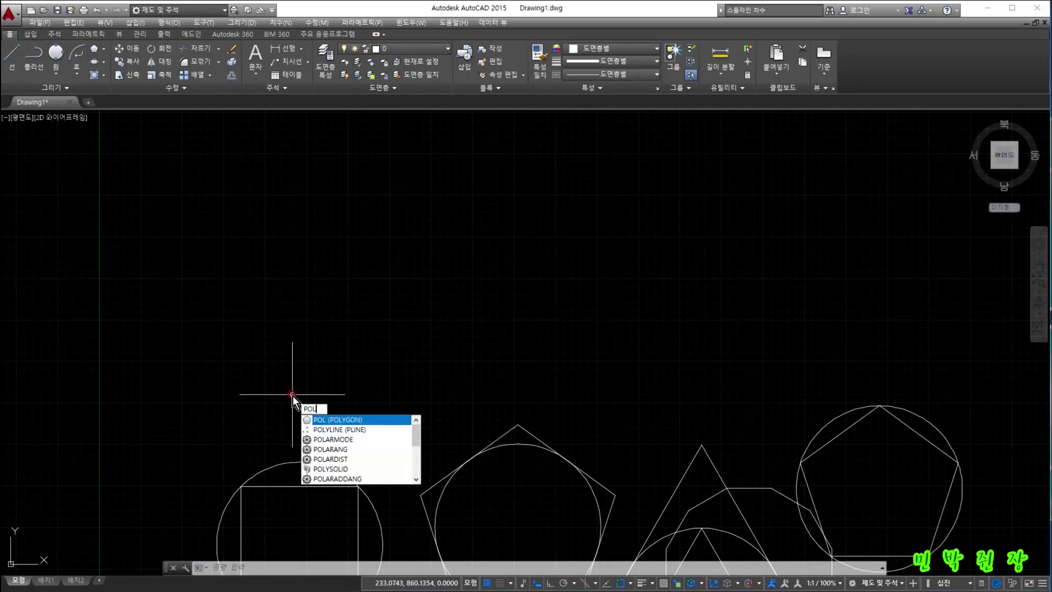
{"action": "key", "text": "Return"}
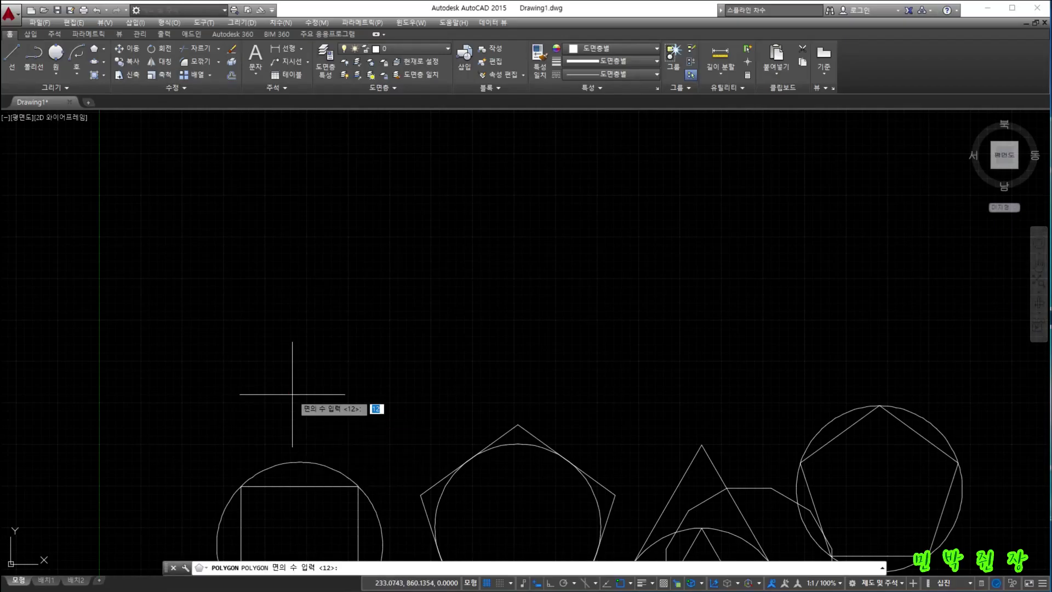
{"action": "key", "text": "Return"}
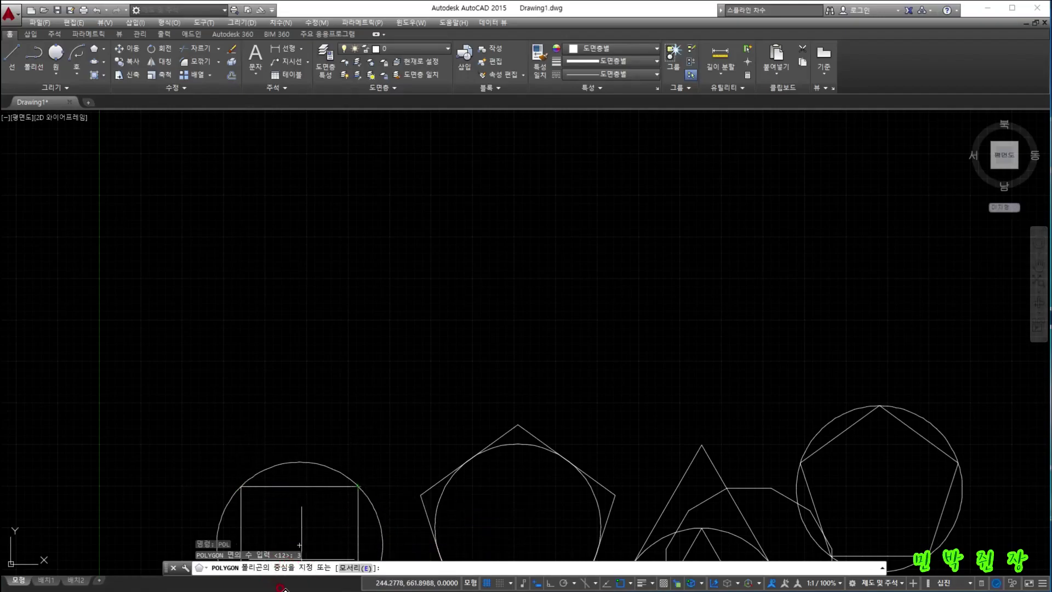
{"action": "left_click", "coordinate": [356, 568]}
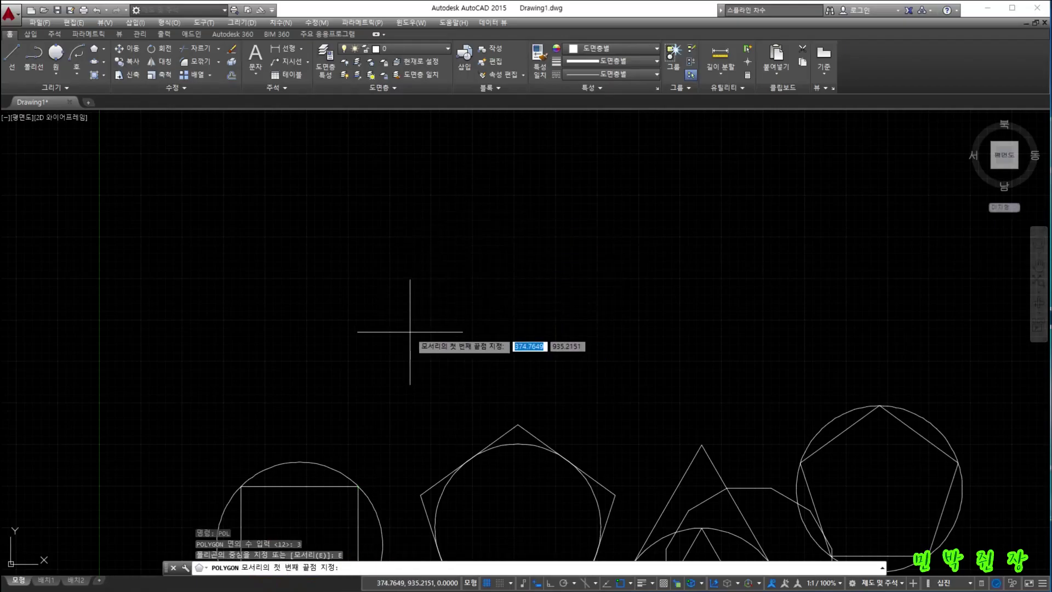
{"action": "left_click", "coordinate": [305, 352]}
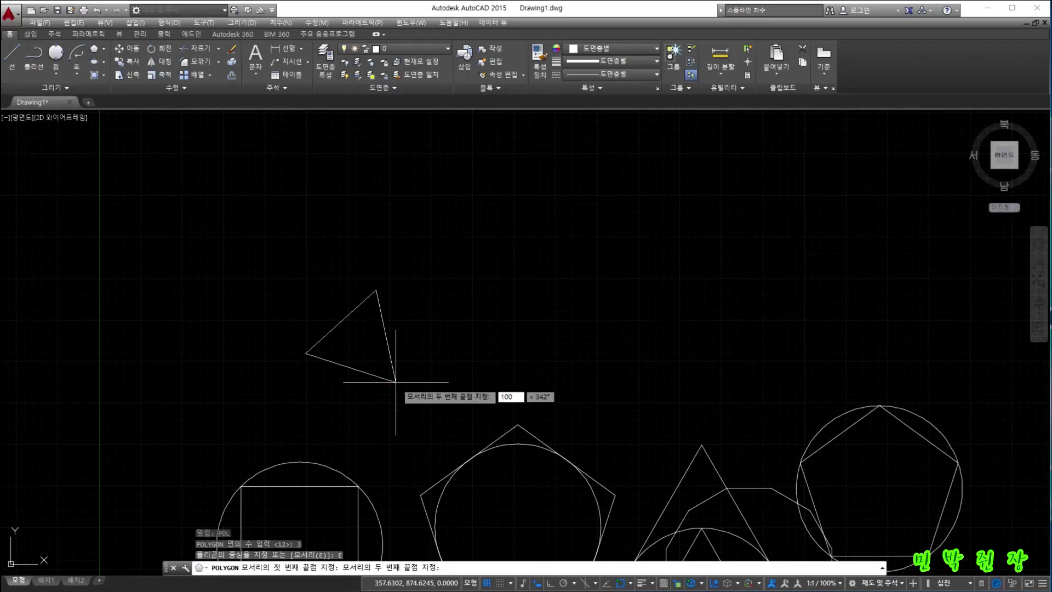
{"action": "key", "text": "Return"}
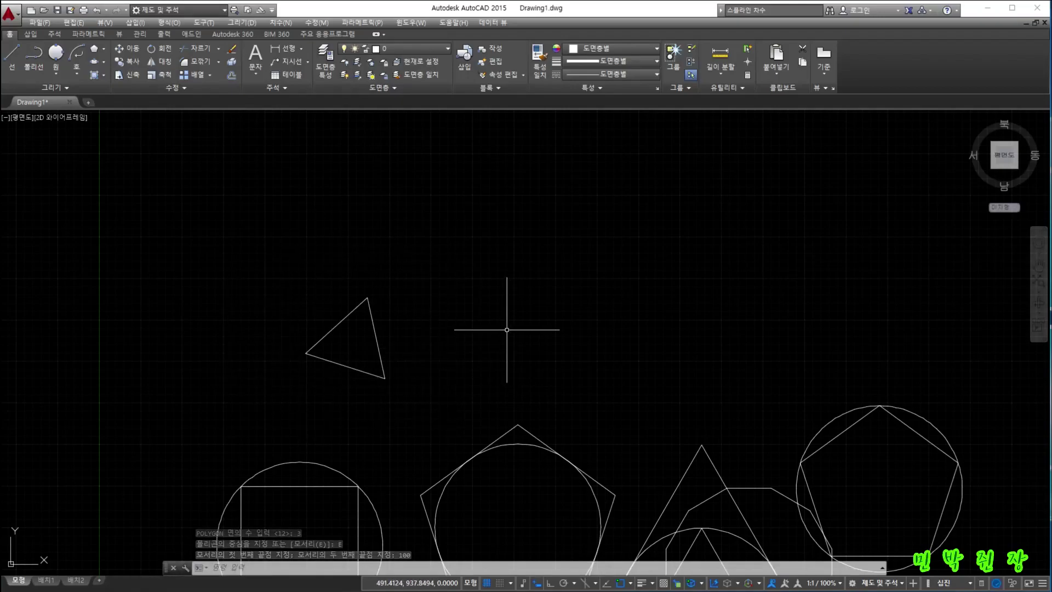
- Draw a second three-sided polygon by its edge above the circumscribed pentagon, with a horizontal base 100 long
{"action": "type", "text": "pol"}
{"action": "key", "text": "Return"}
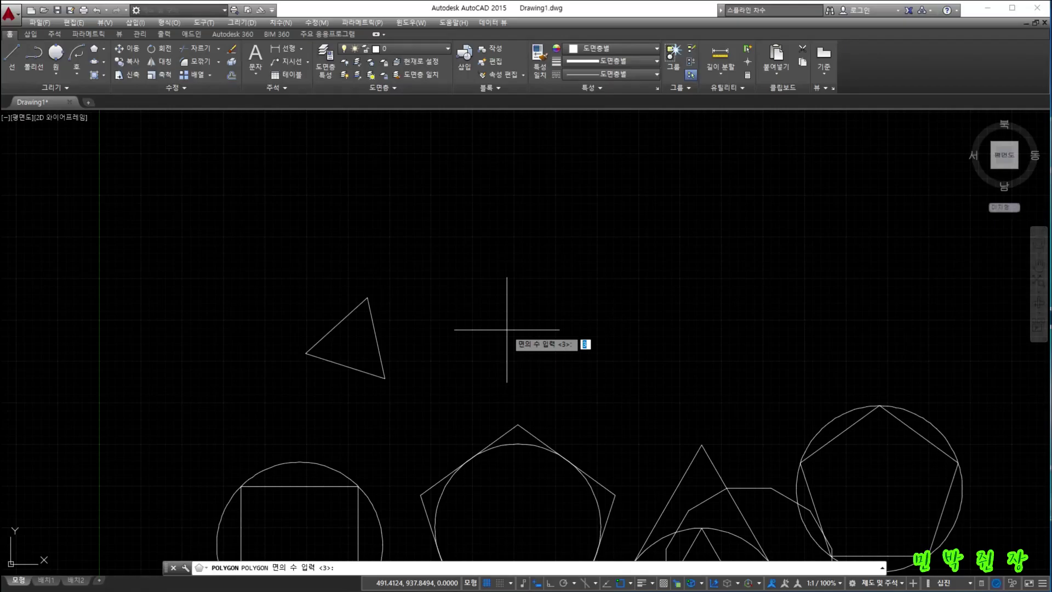
{"action": "key", "text": "Return"}
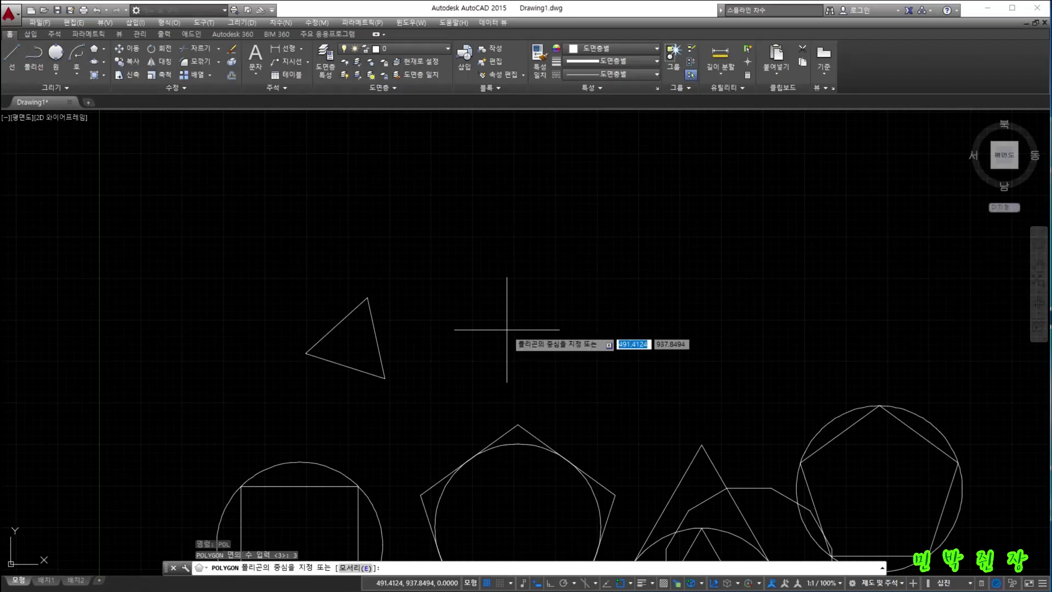
{"action": "type", "text": "e"}
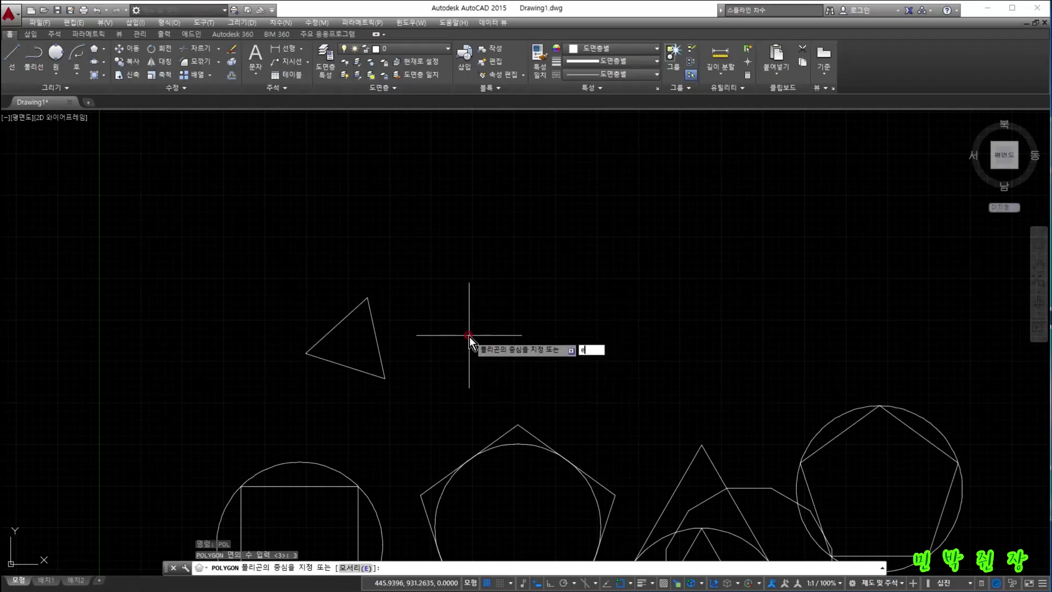
{"action": "key", "text": "Return"}
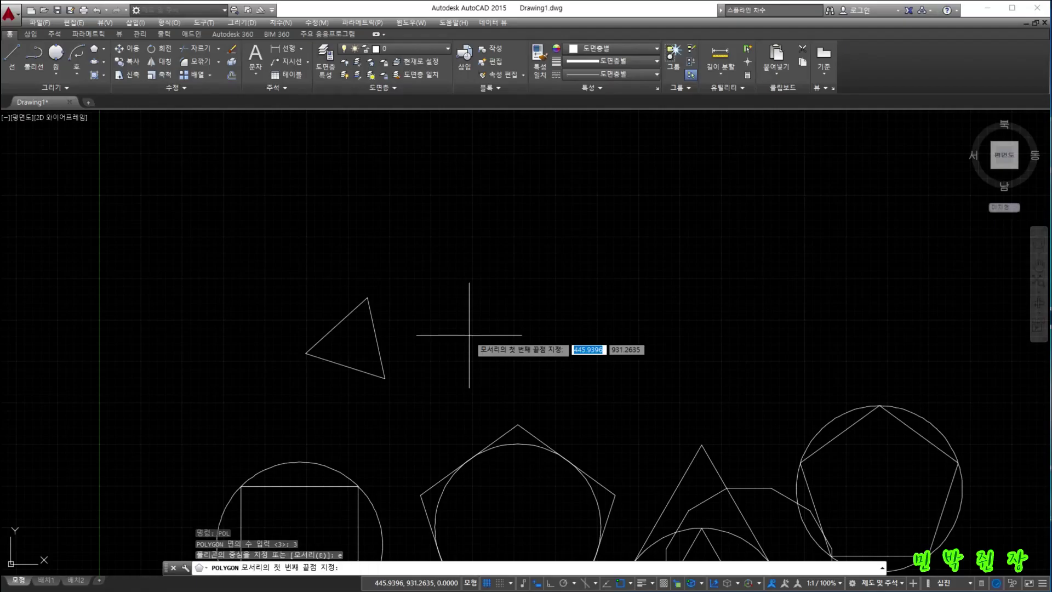
{"action": "left_click", "coordinate": [469, 334]}
{"action": "type", "text": "100"}
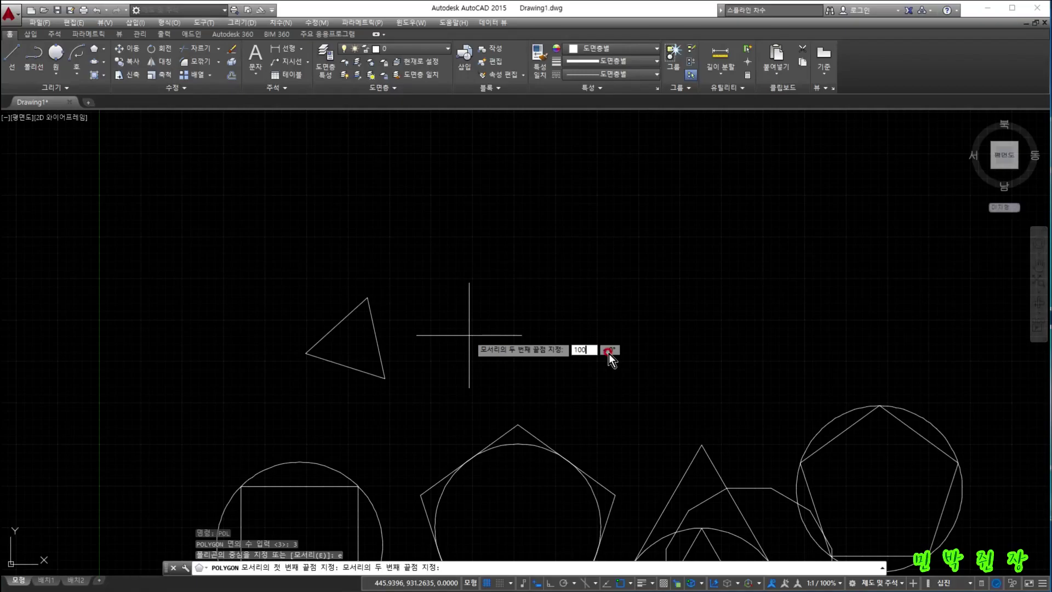
{"action": "key", "text": "Tab"}
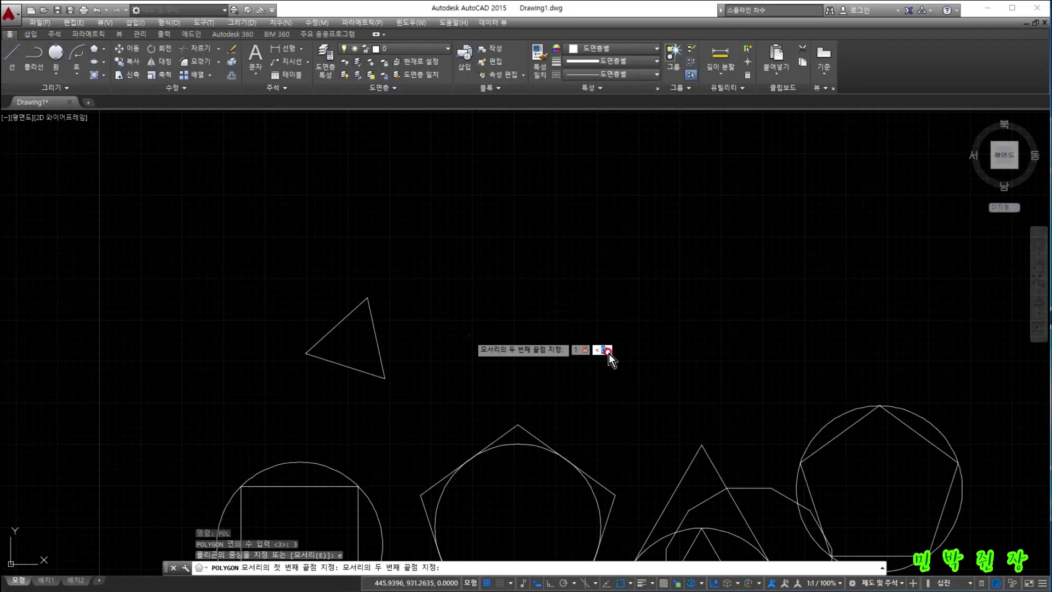
{"action": "key", "text": "Return"}
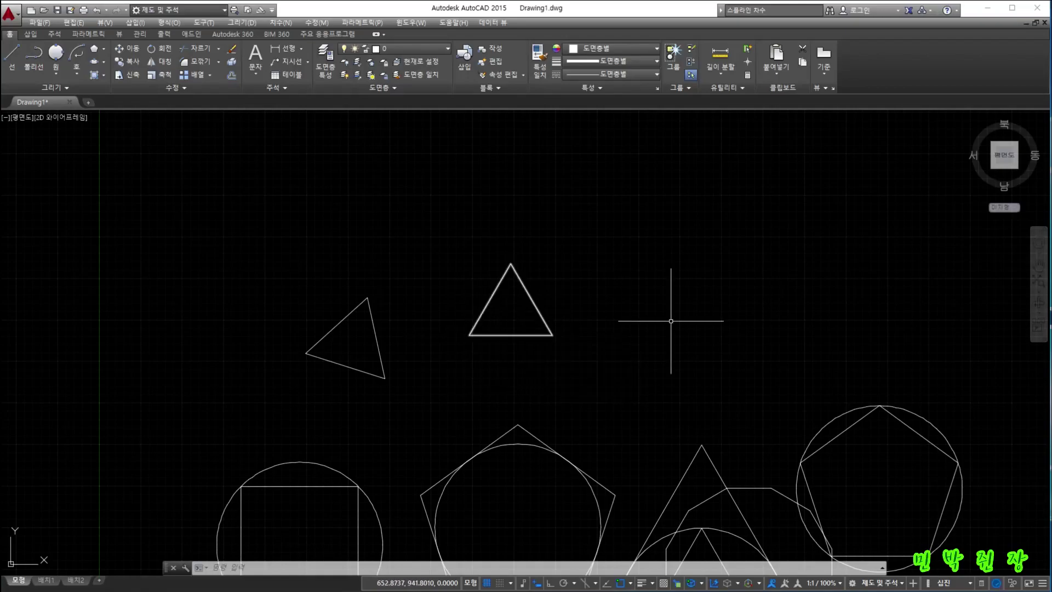
{"action": "left_click", "coordinate": [1005, 162]}
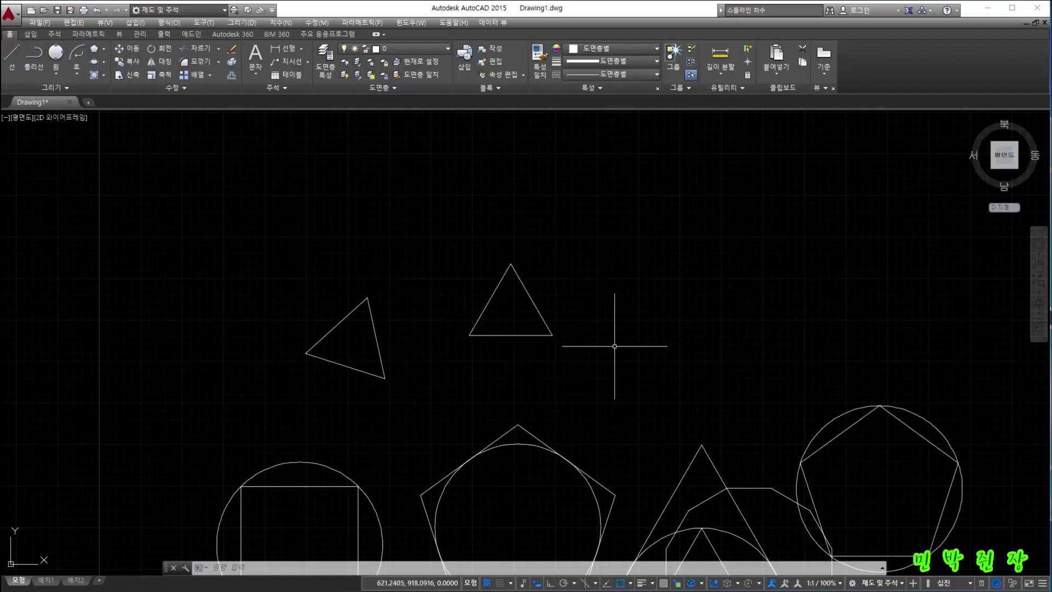
- Draw a three-sided polygon by its edge from the upright triangle's lower-right corner, length 100 at 45 degrees
{"action": "type", "text": "pol"}
{"action": "key", "text": "Return"}
{"action": "type", "text": "3"}
{"action": "key", "text": "Return"}
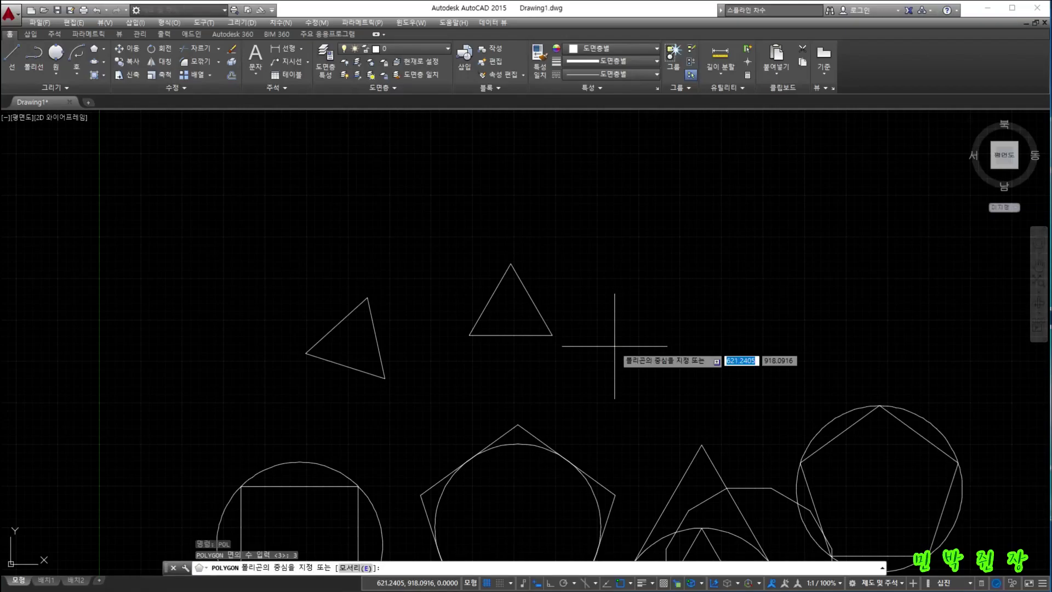
{"action": "type", "text": "e"}
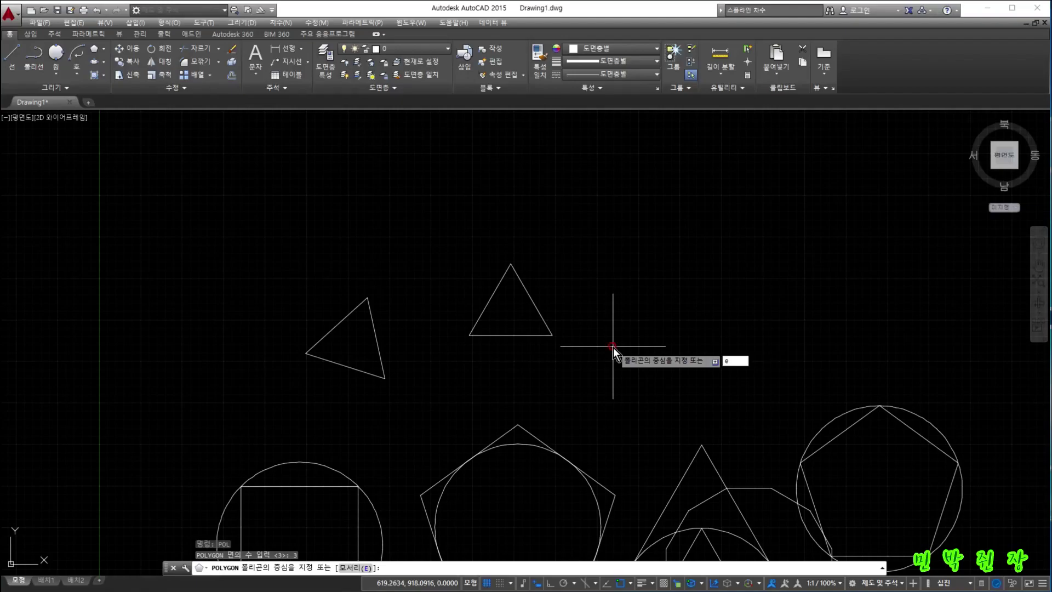
{"action": "key", "text": "Return"}
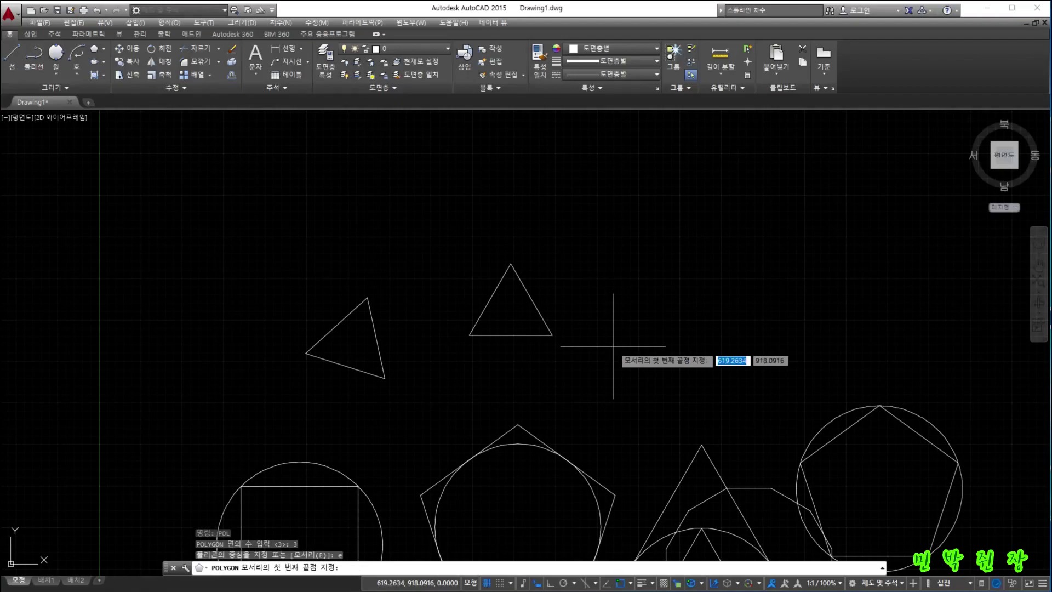
{"action": "left_click", "coordinate": [552, 335]}
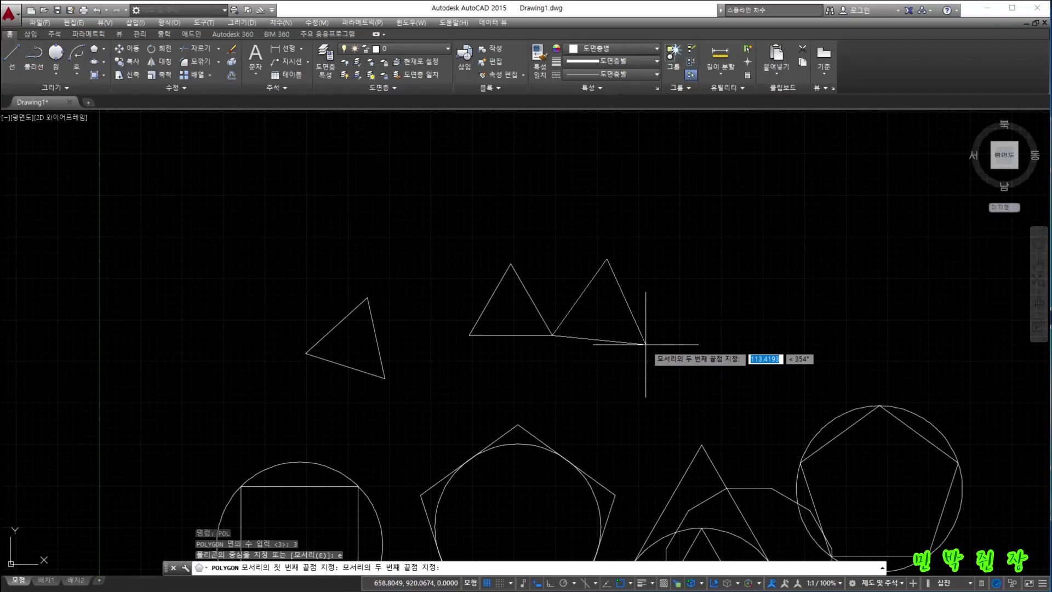
{"action": "type", "text": "100"}
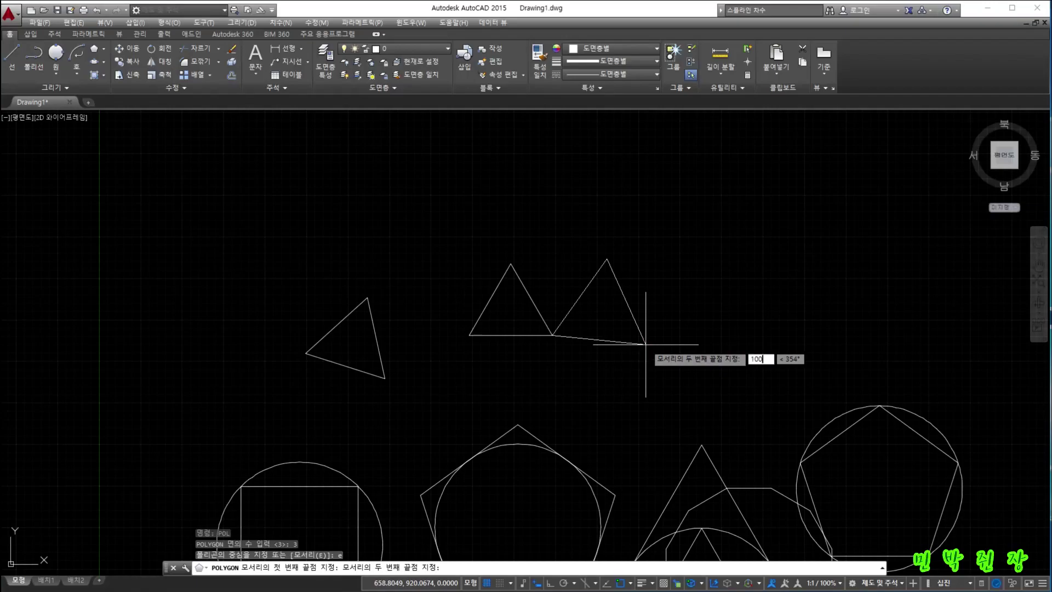
{"action": "key", "text": "Tab"}
{"action": "type", "text": "4"}
{"action": "key", "text": "Return"}
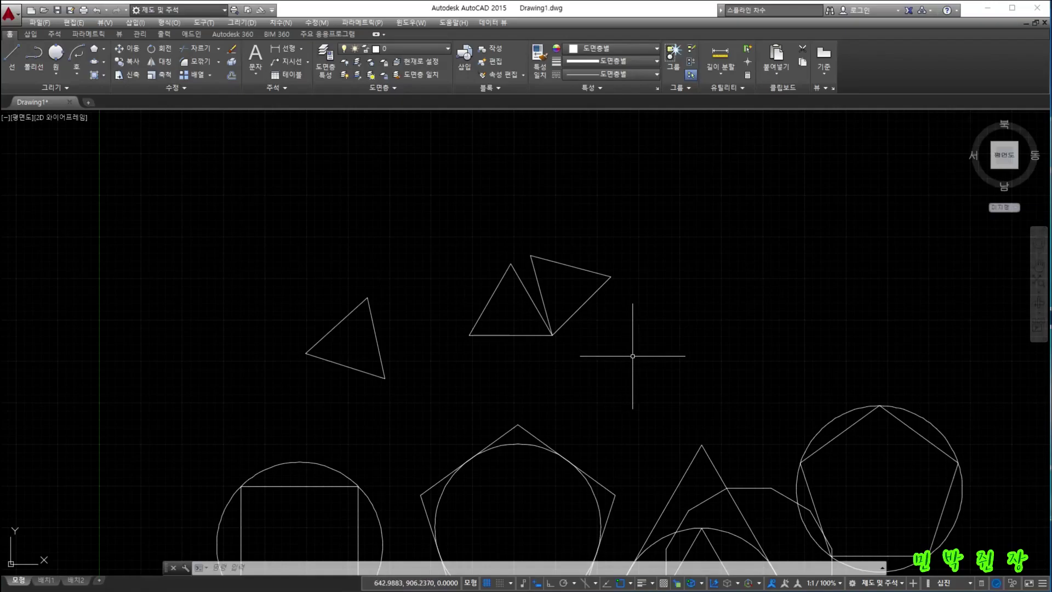
{"action": "type", "text": "pol"}
{"action": "key", "text": "Return"}
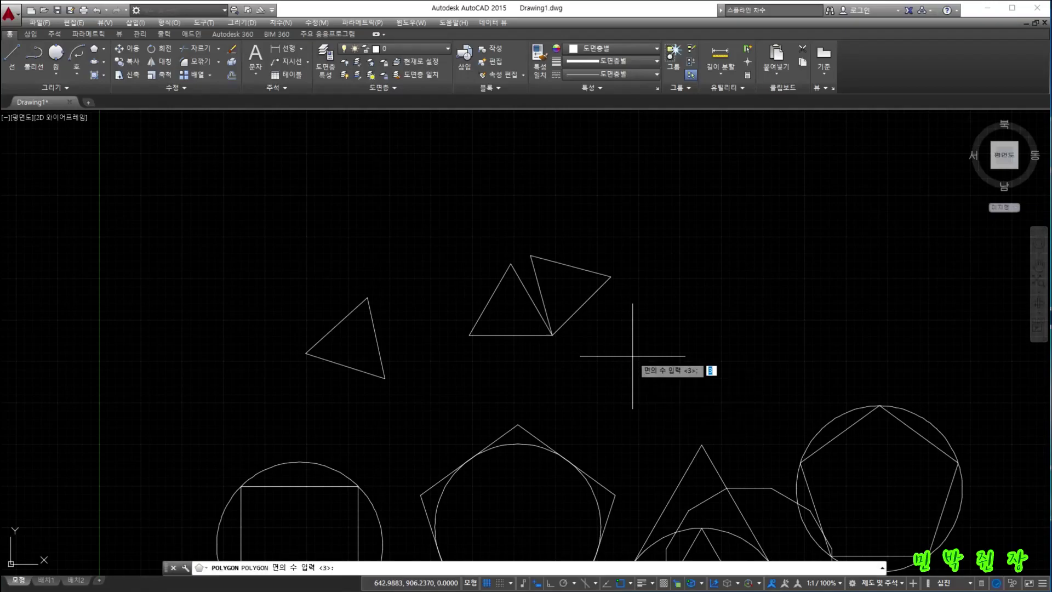
{"action": "type", "text": "5"}
{"action": "key", "text": "Return"}
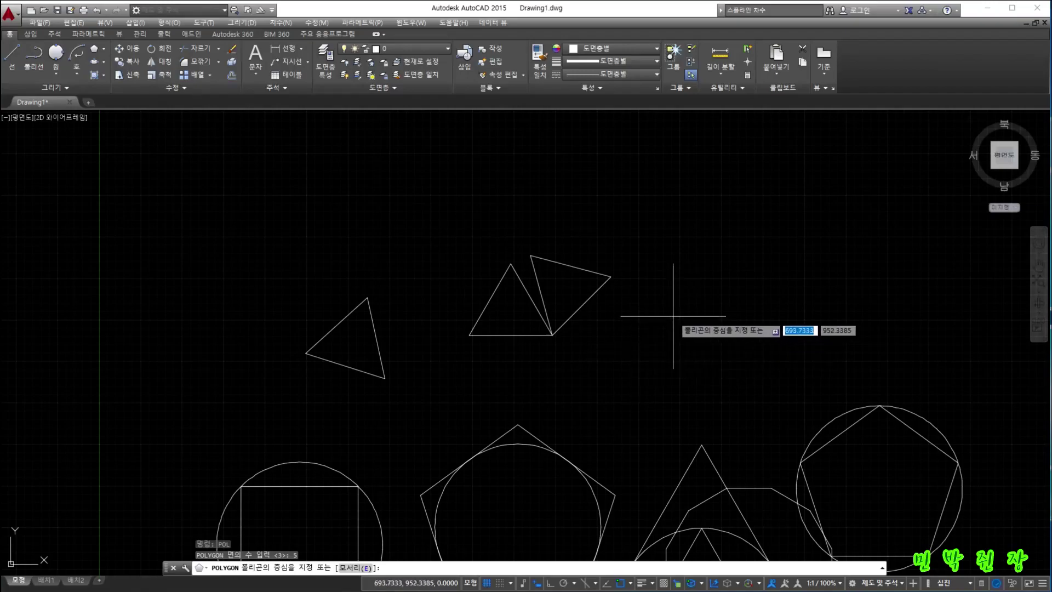
{"action": "left_click", "coordinate": [609, 272]}
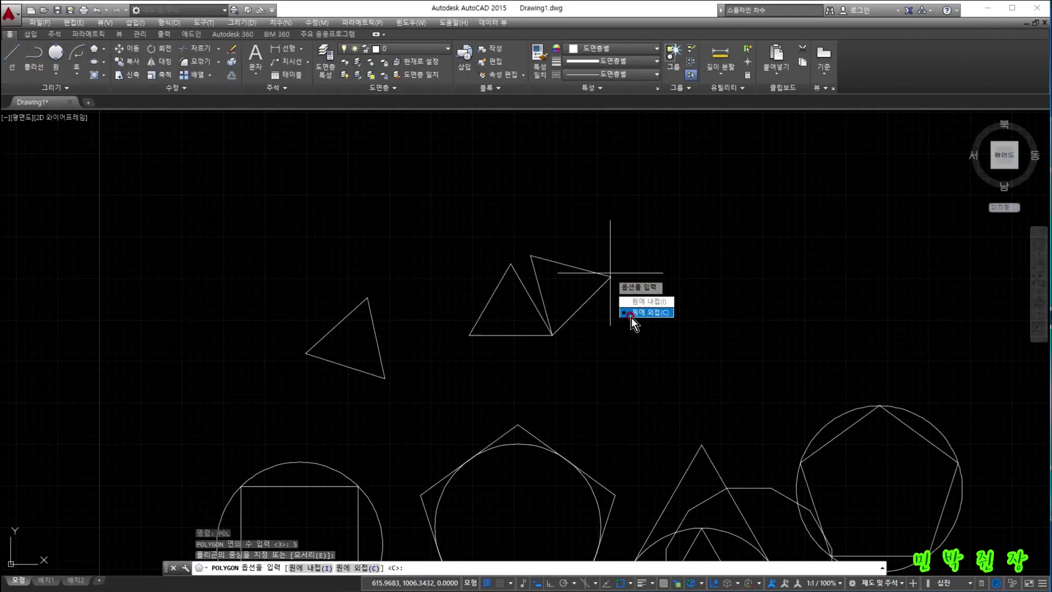
{"action": "key", "text": "Escape"}
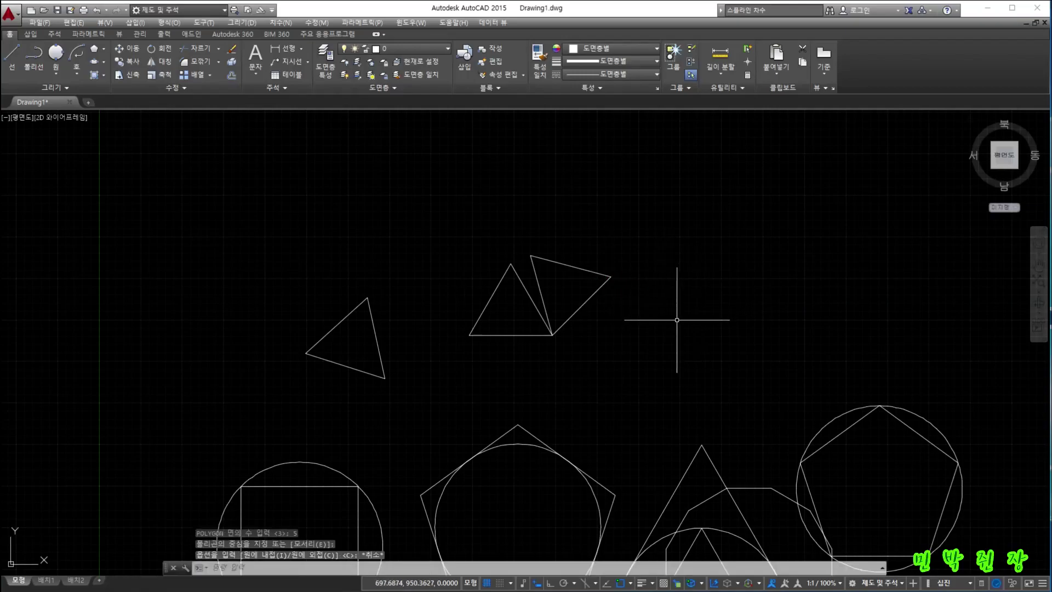
- Draw a five-sided polygon by its edge from the tilted triangle's rightmost corner, length 150 at 270 degrees
{"action": "type", "text": "pol"}
{"action": "key", "text": "Return"}
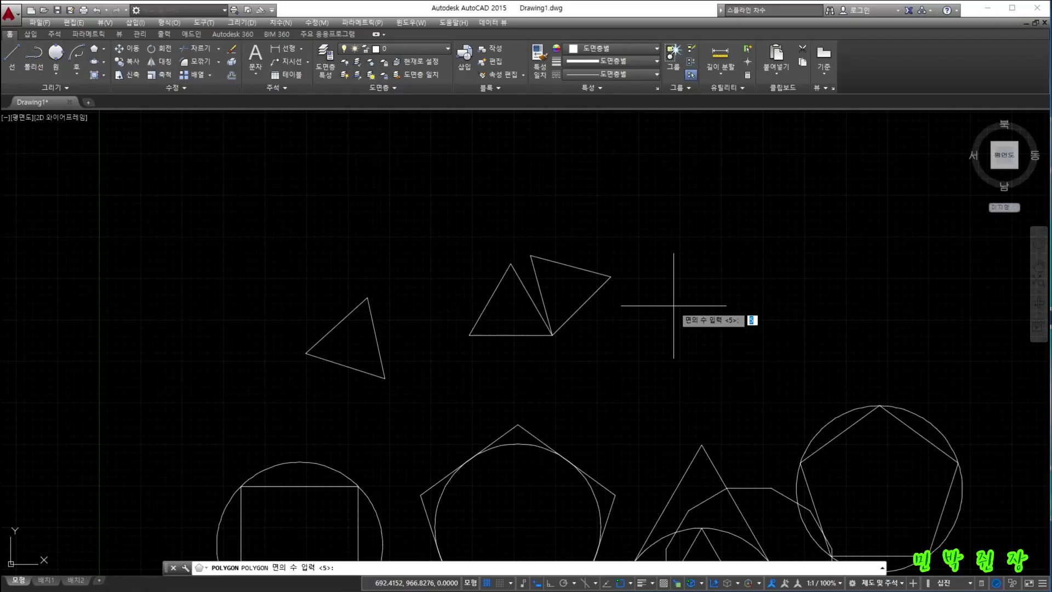
{"action": "key", "text": "Return"}
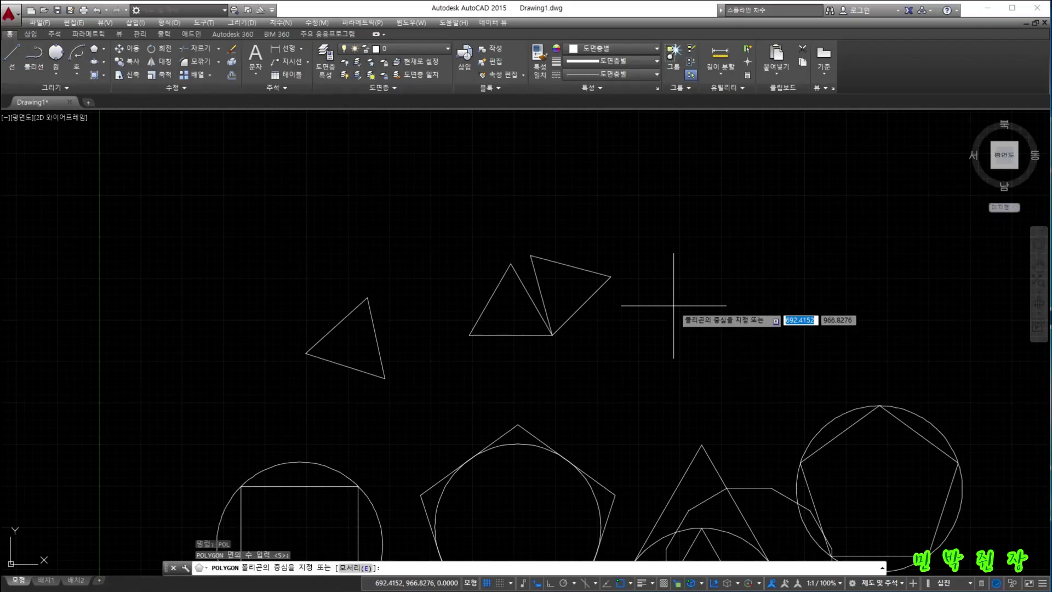
{"action": "type", "text": "e"}
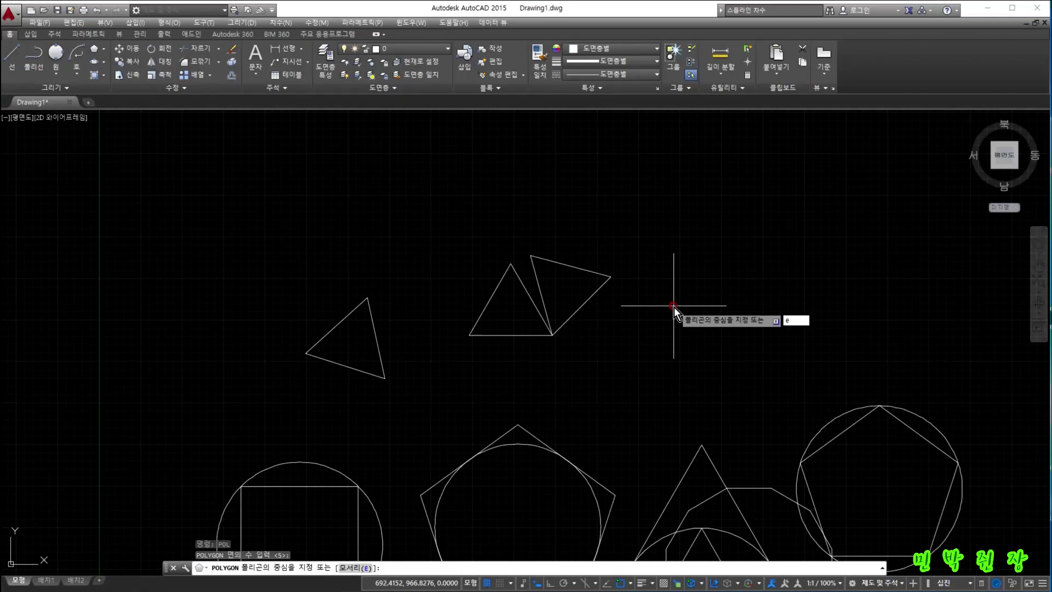
{"action": "key", "text": "Return"}
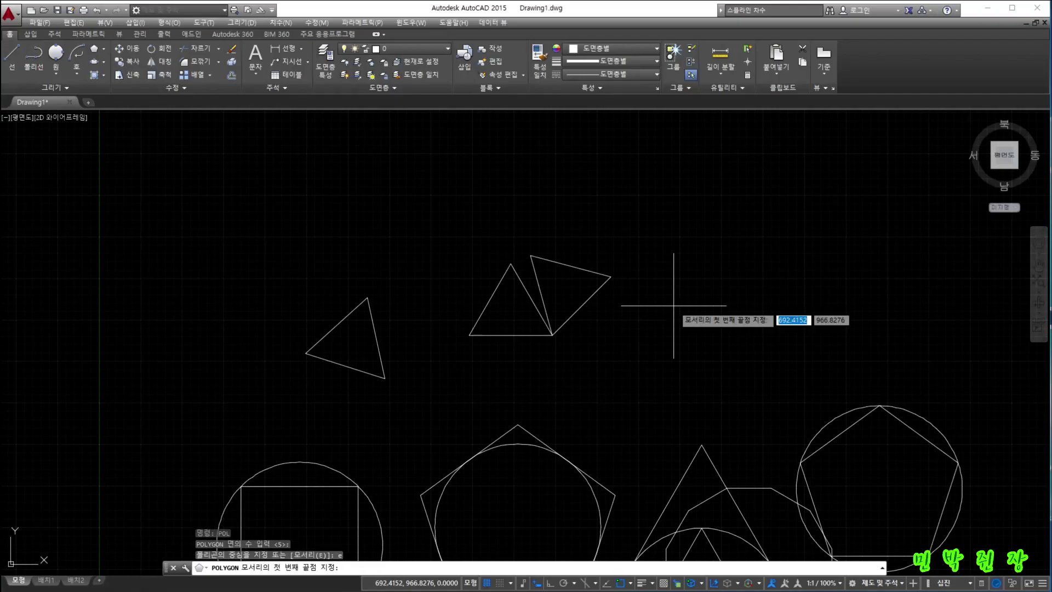
{"action": "left_click", "coordinate": [610, 276]}
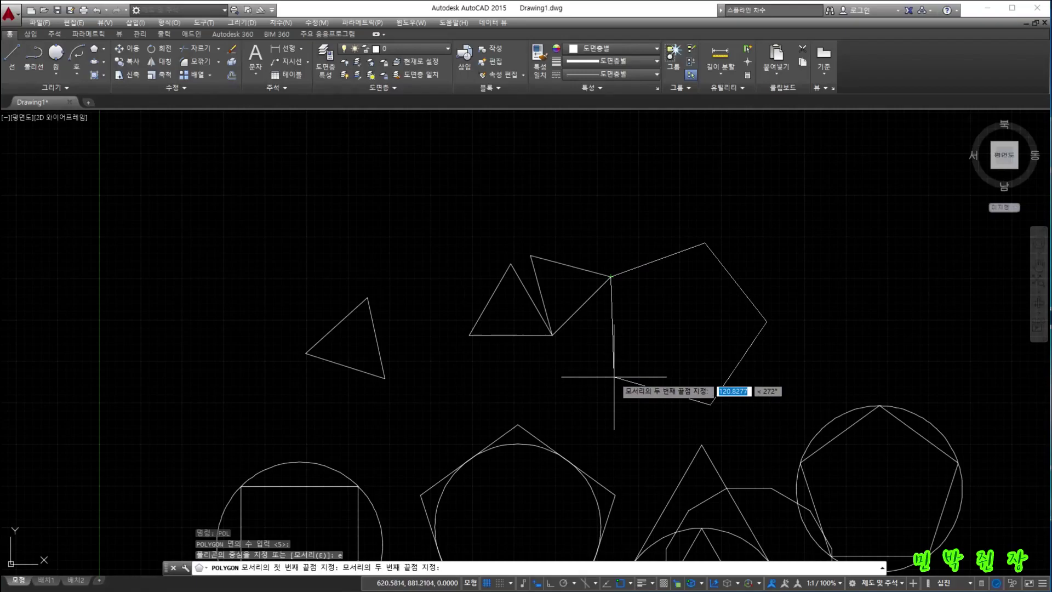
{"action": "type", "text": "150"}
{"action": "key", "text": "Tab"}
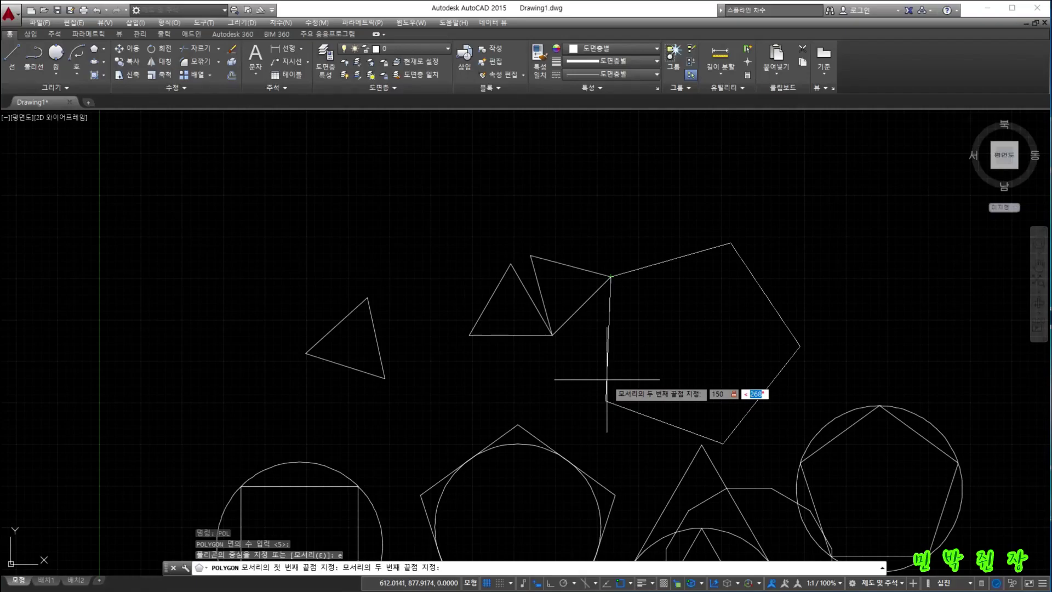
{"action": "type", "text": "270"}
{"action": "key", "text": "Return"}
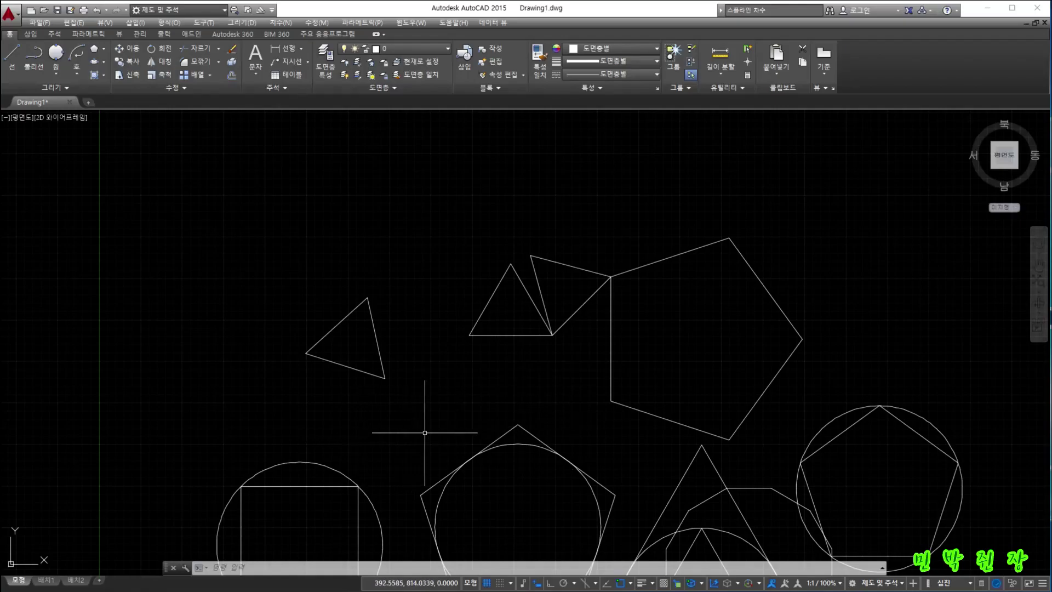
{"action": "scroll", "coordinate": [474, 407], "scroll_direction": "down", "scroll_amount": 2}
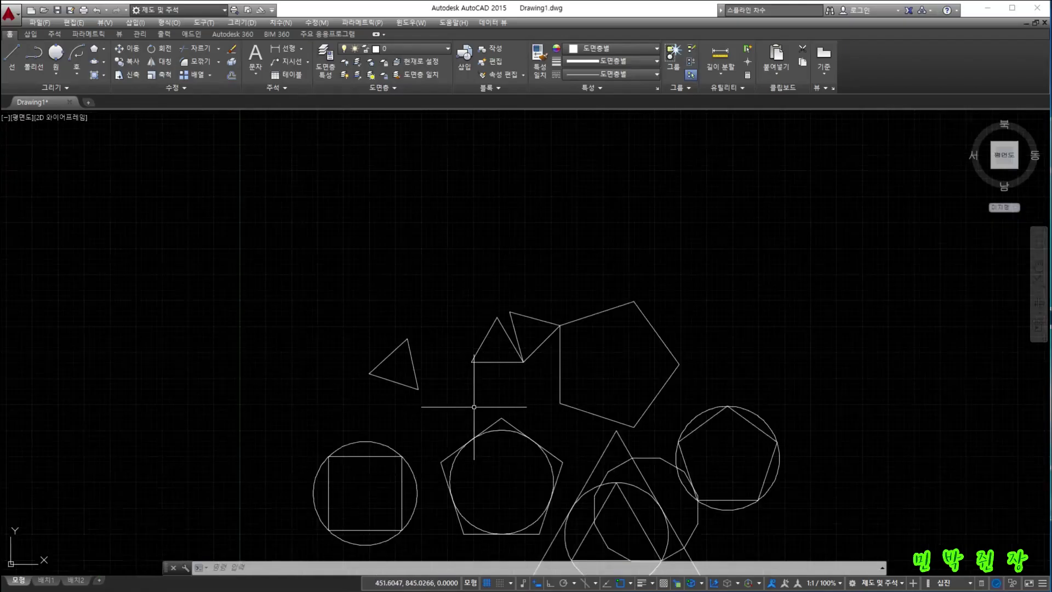
{"action": "middle_click_drag", "start_coordinate": [473, 408], "coordinate": [458, 312]}
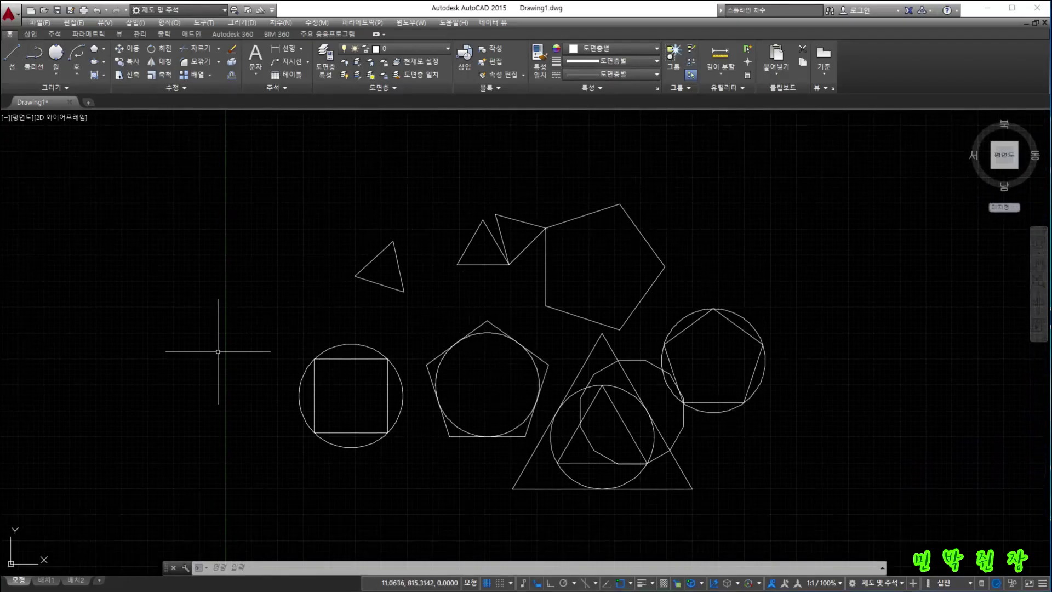